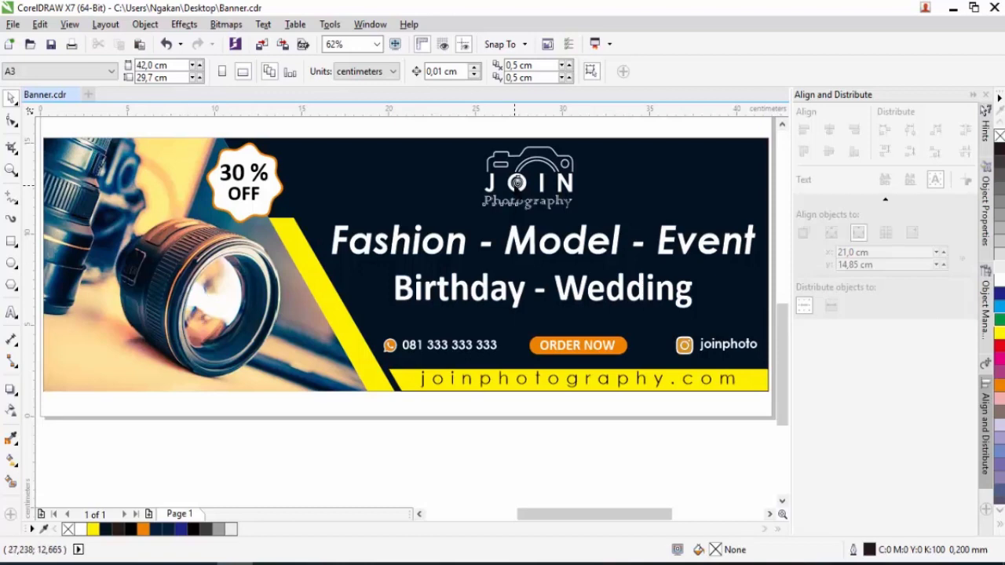
Step: Examine the finished banner's logo and headline text, and the source photo and logo above it
click(516, 182)
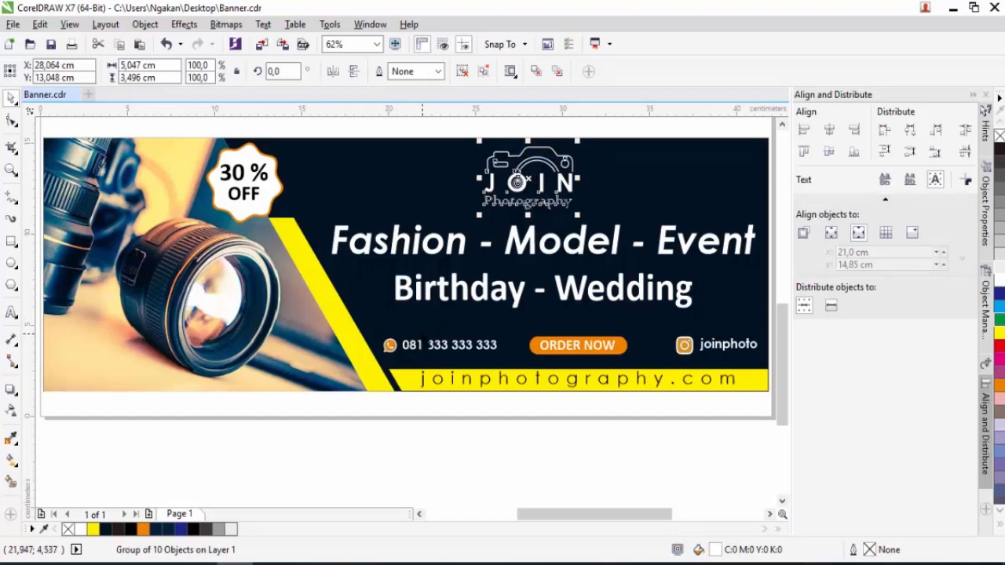
click(407, 251)
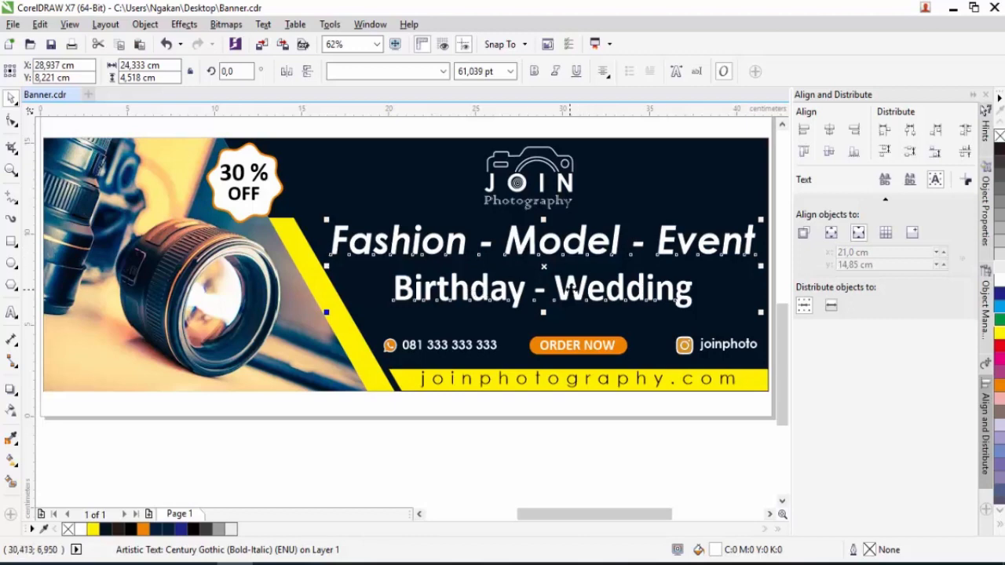
scroll(540, 265, down, 2)
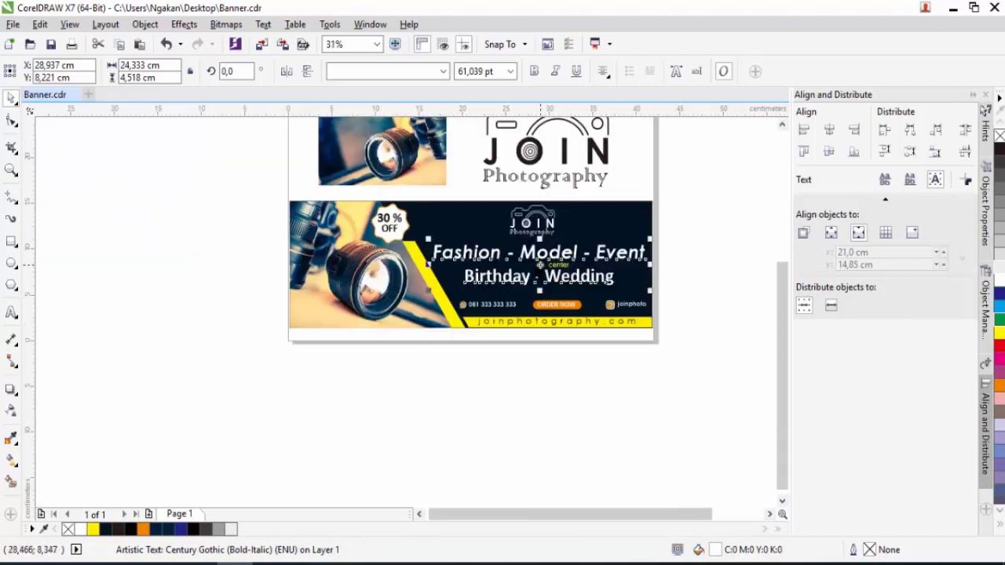
scroll(471, 271, up, 2)
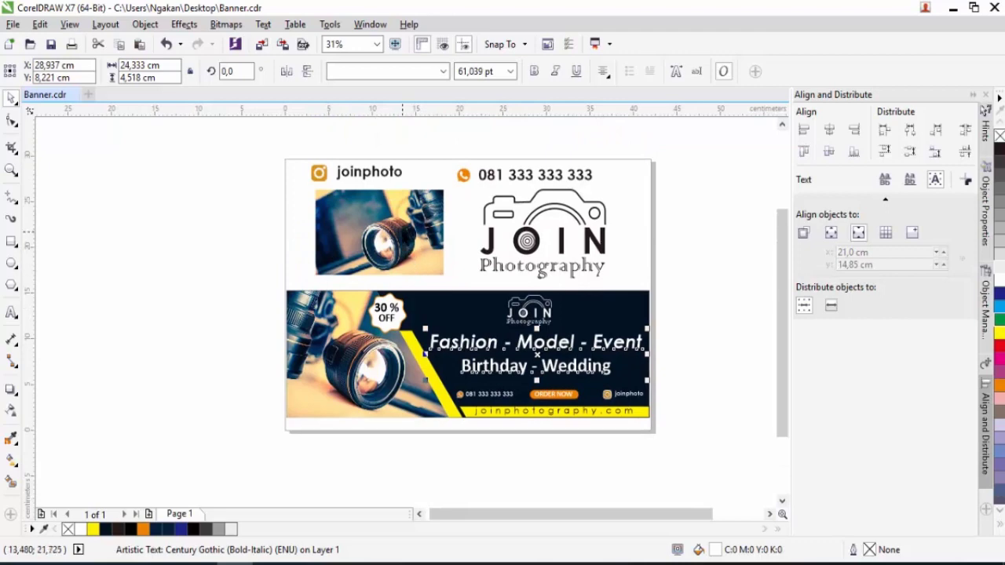
click(389, 234)
click(494, 242)
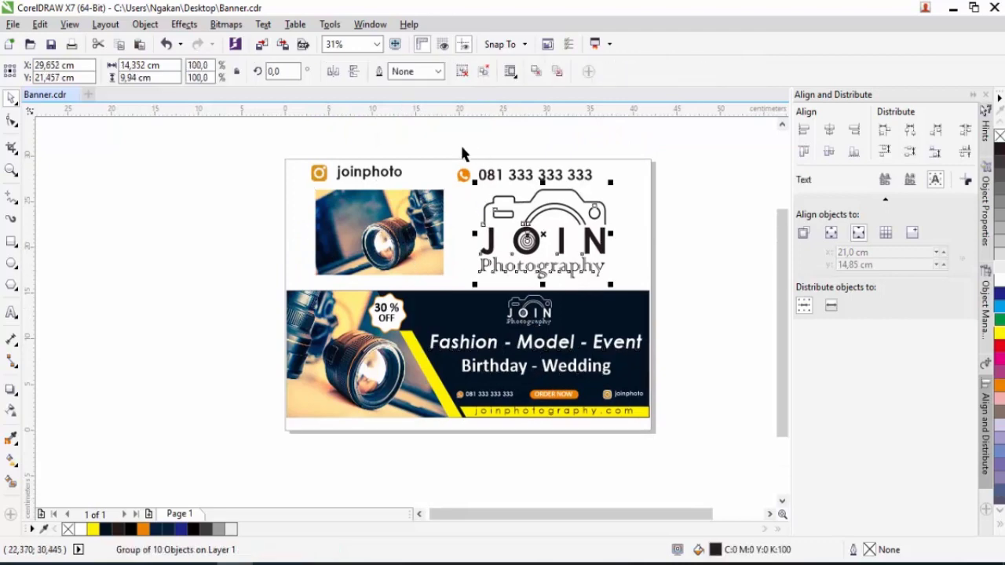
click(266, 210)
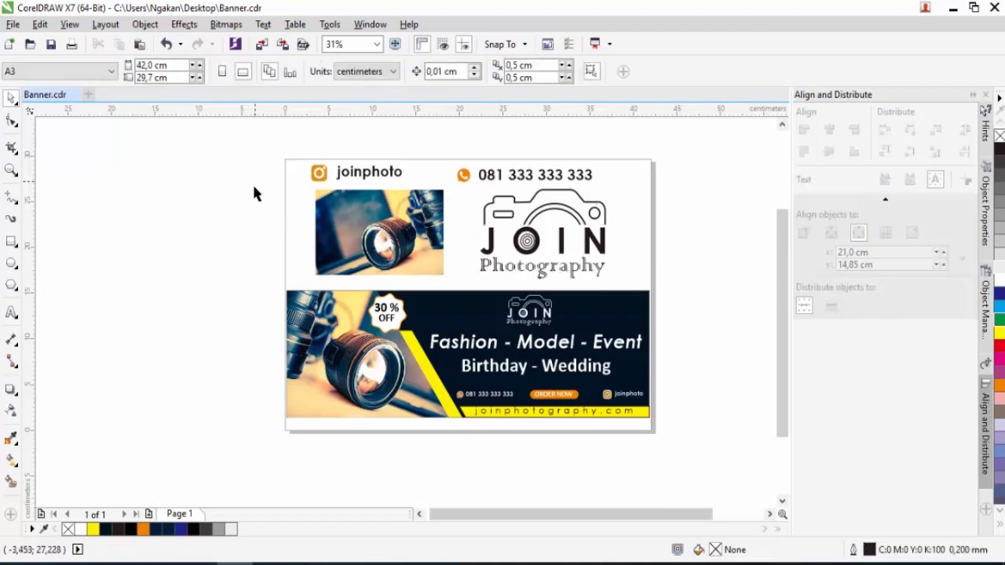
Step: Set the document's page size to A3
click(86, 73)
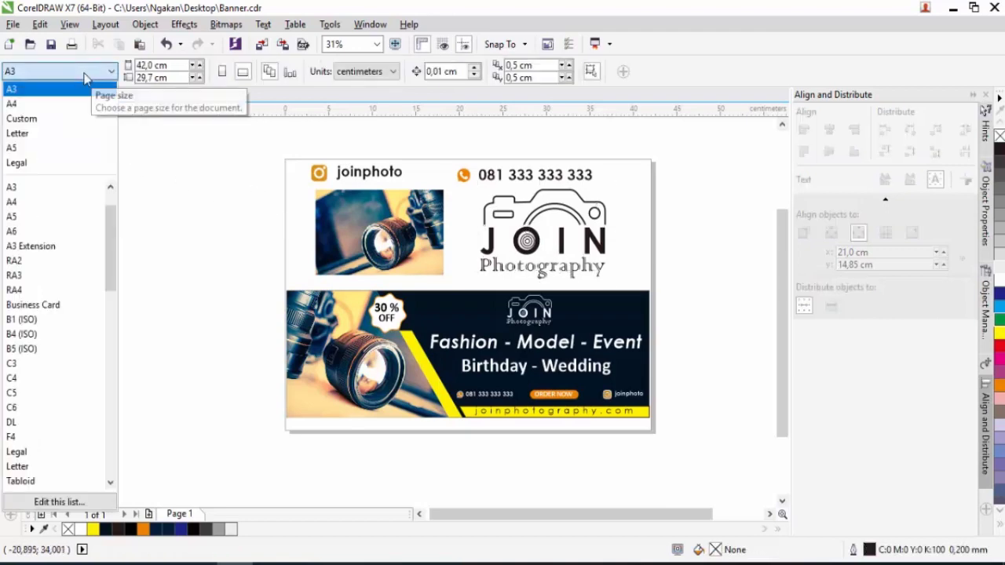
click(24, 89)
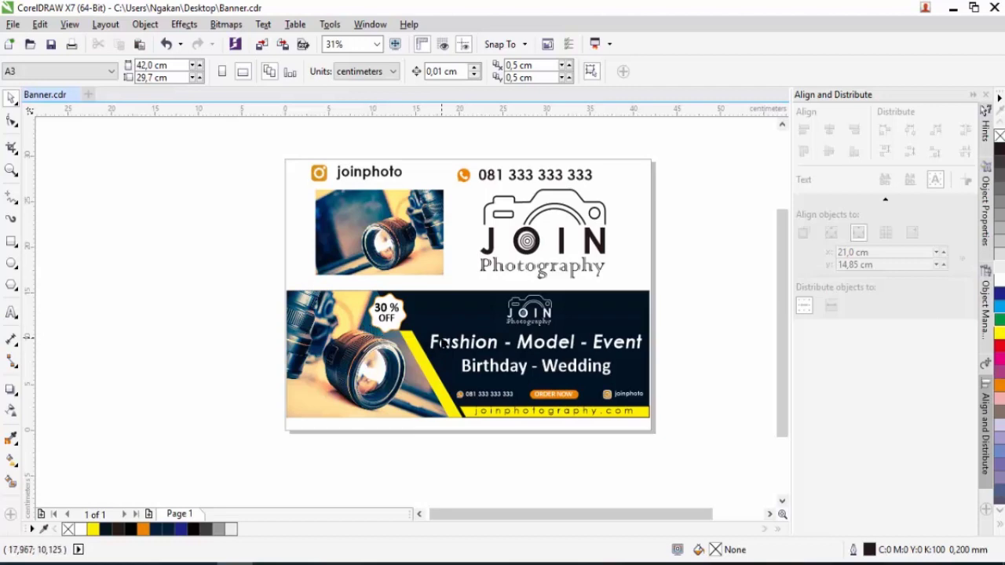
click(66, 73)
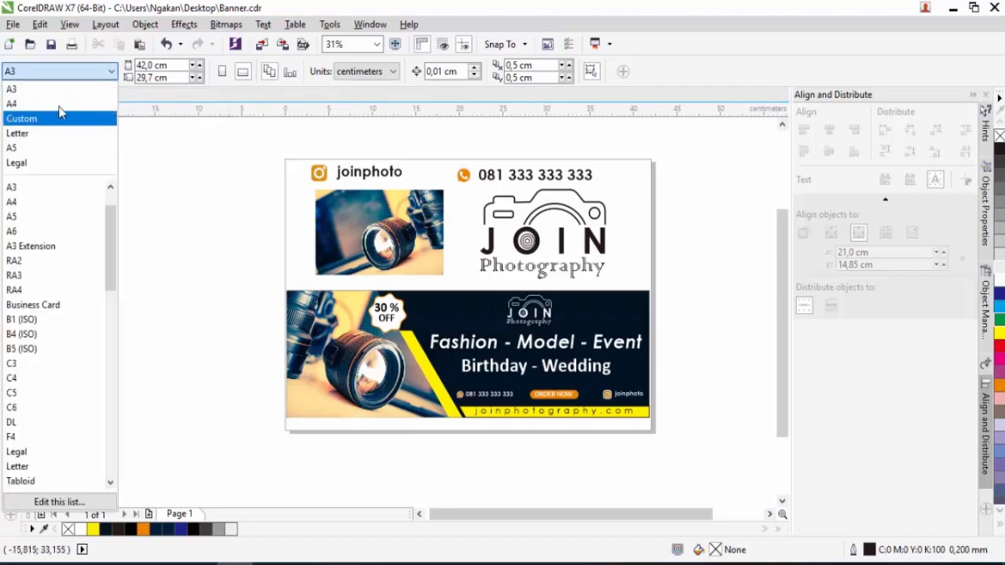
click(90, 74)
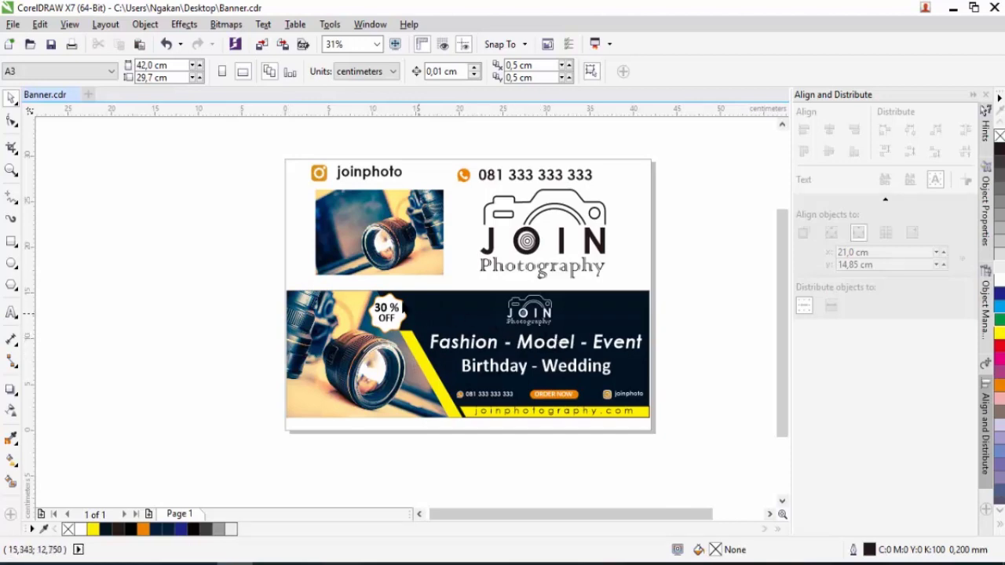
Step: Move the source elements and the finished banner off the page to its left side, leaving the page empty
drag(265, 165, 649, 289)
drag(526, 233, 195, 233)
drag(281, 268, 683, 453)
drag(523, 368, 152, 377)
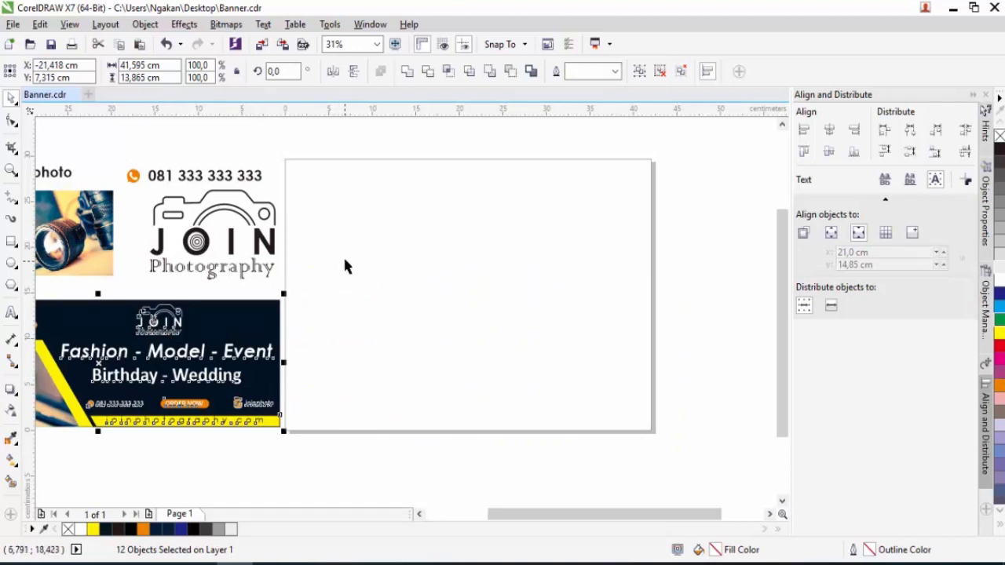
Step: Draw a rectangle sized 41 cm wide by 13 cm high and center it on the page
click(11, 242)
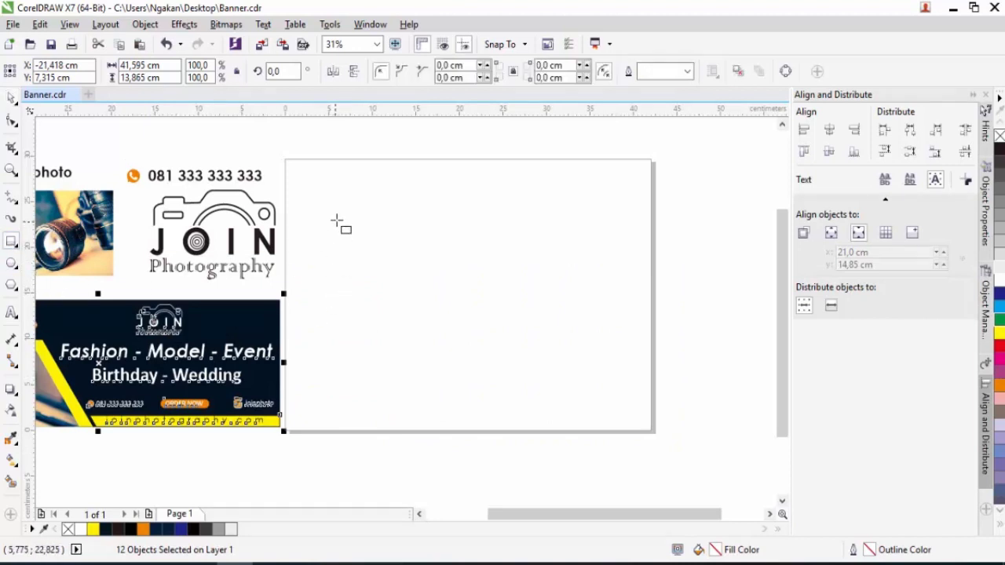
drag(329, 219, 538, 322)
double_click(146, 68)
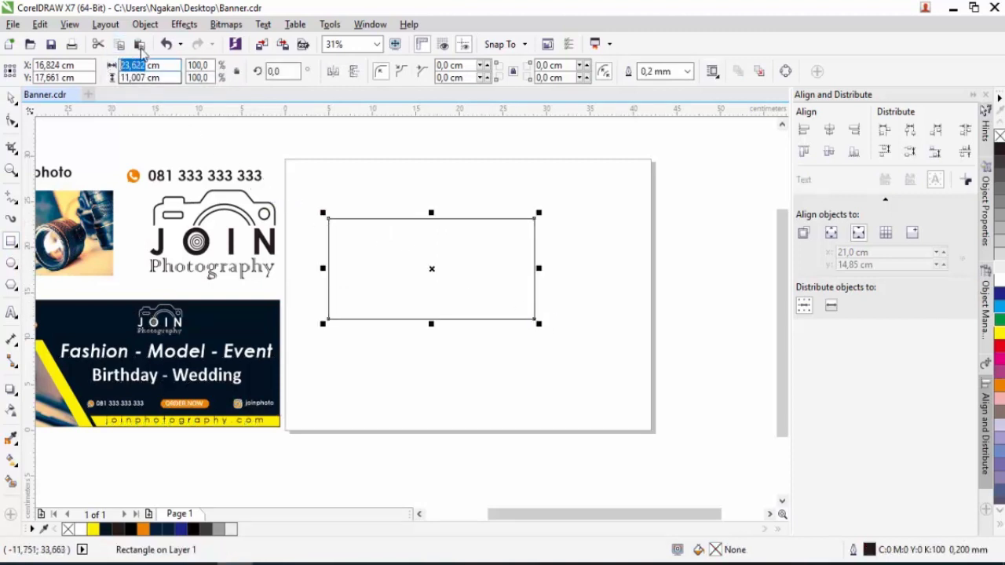
text(41)
key(Tab)
text(13)
key(Return)
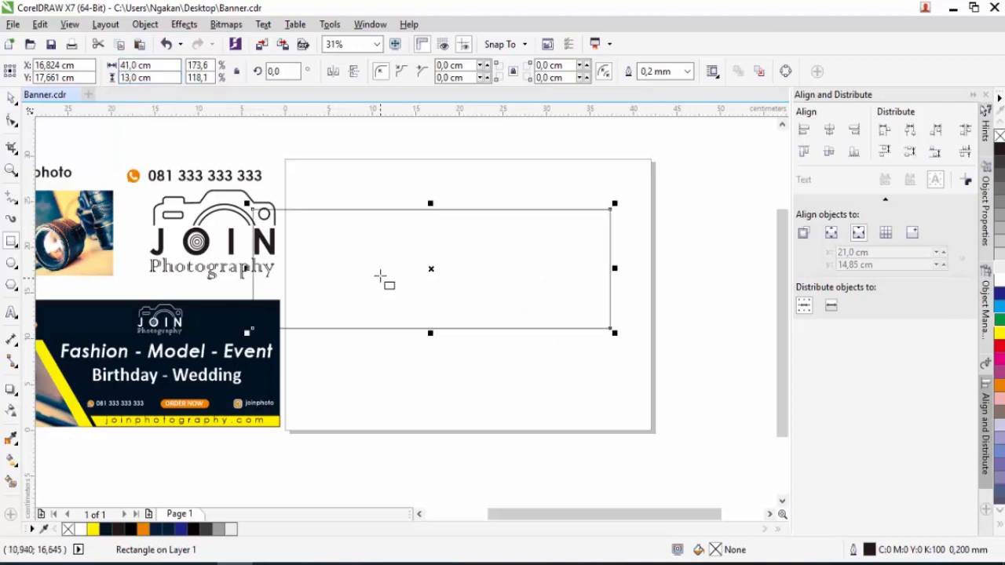
key(p)
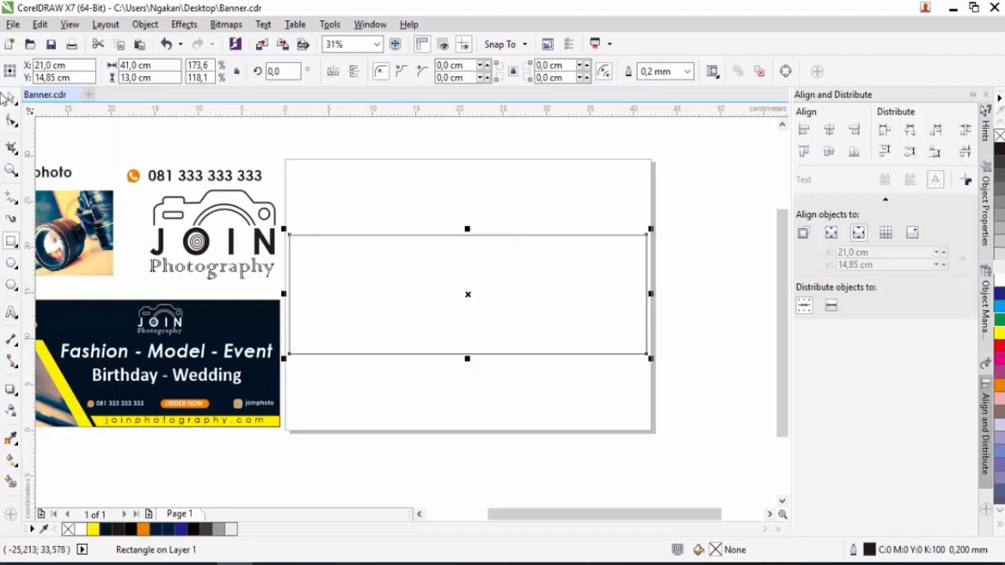
Step: Create a copy of the banner rectangle narrowed from its right edge to about 14.5 cm wide, keeping the original
click(12, 98)
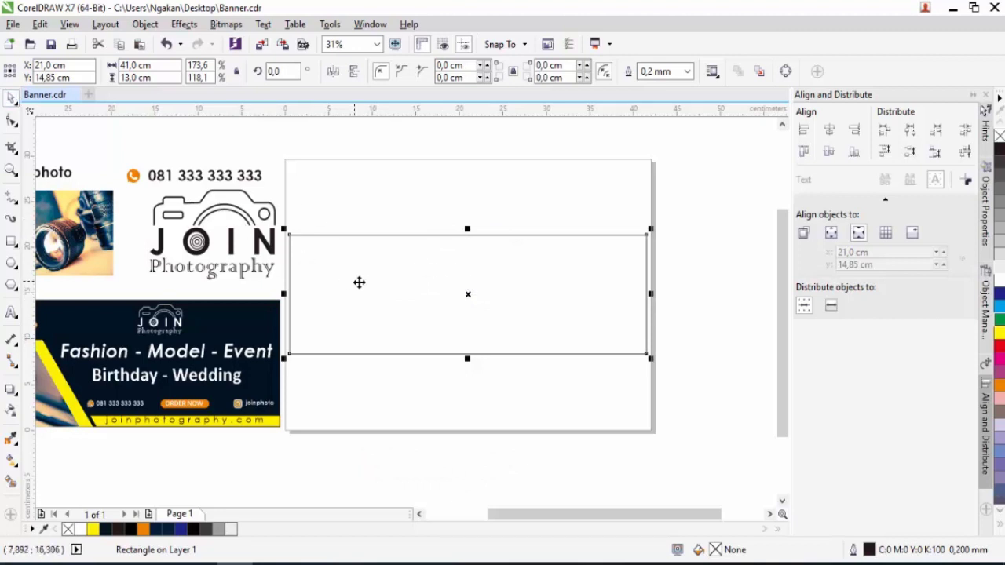
scroll(362, 281, down, 2)
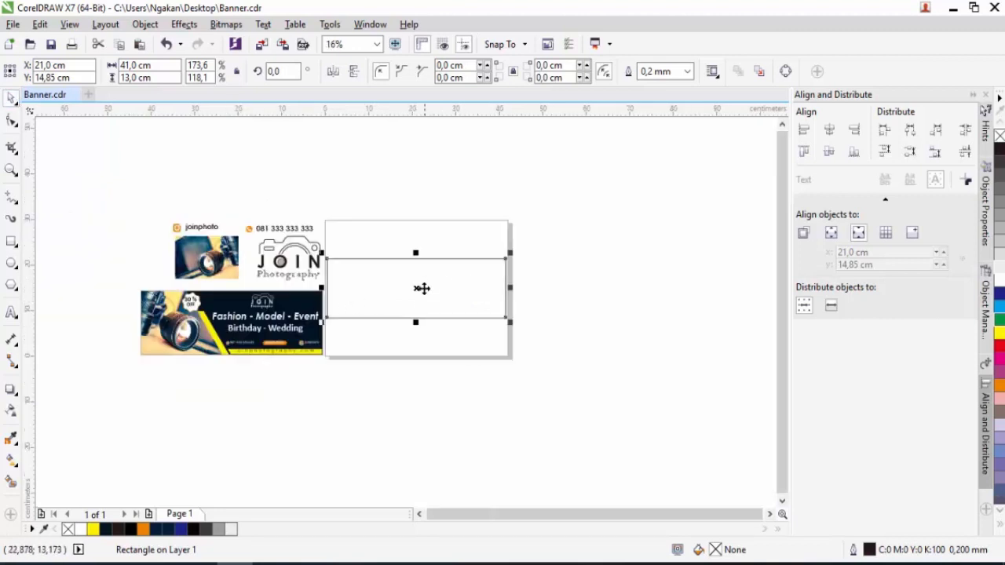
scroll(422, 287, up, 2)
drag(588, 291, 365, 314)
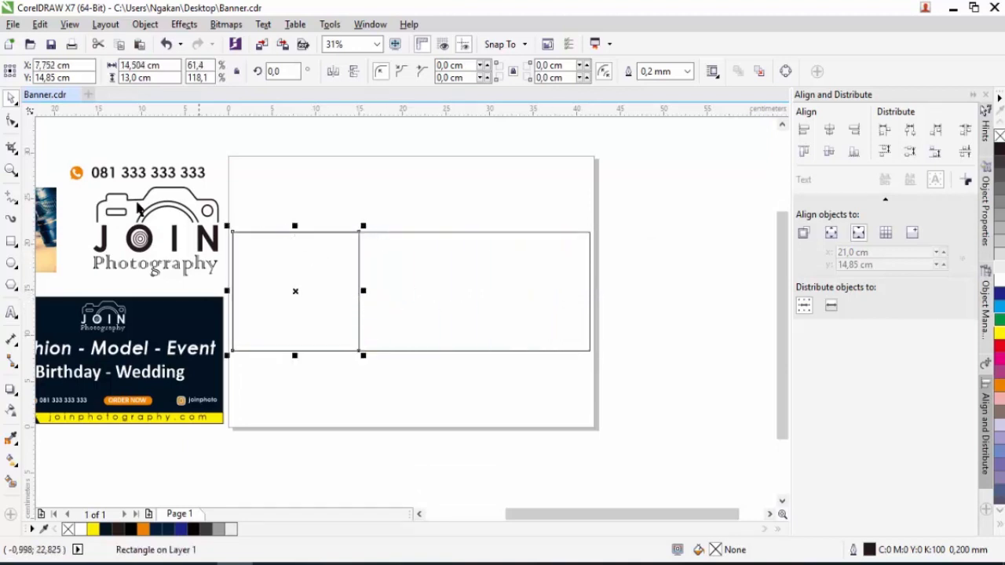
Step: Convert the narrow rectangle to curves, add a node past the middle of its top edge and delete the top-right corner node to slant the side
click(11, 122)
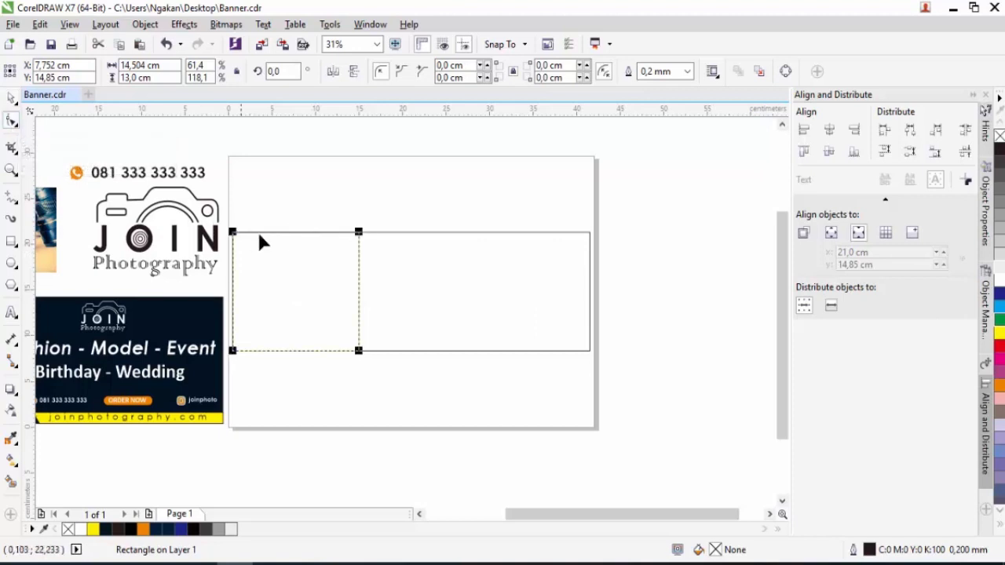
right_click(358, 275)
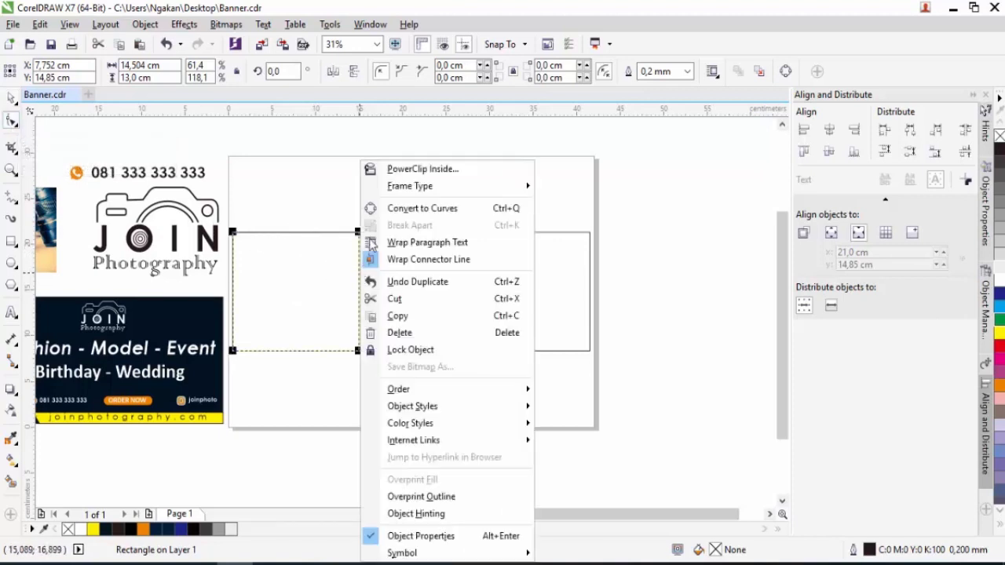
click(395, 210)
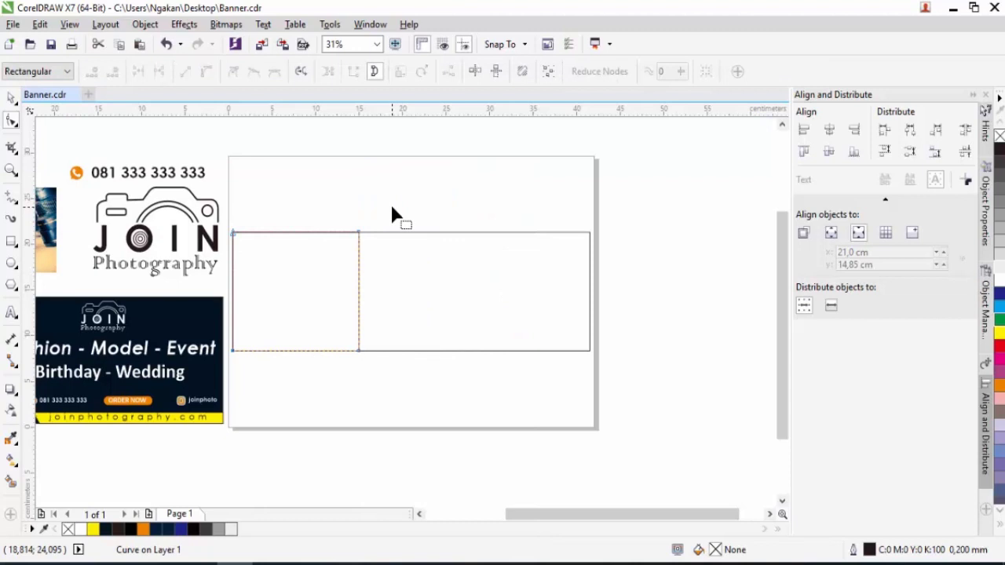
scroll(237, 234, up, 2)
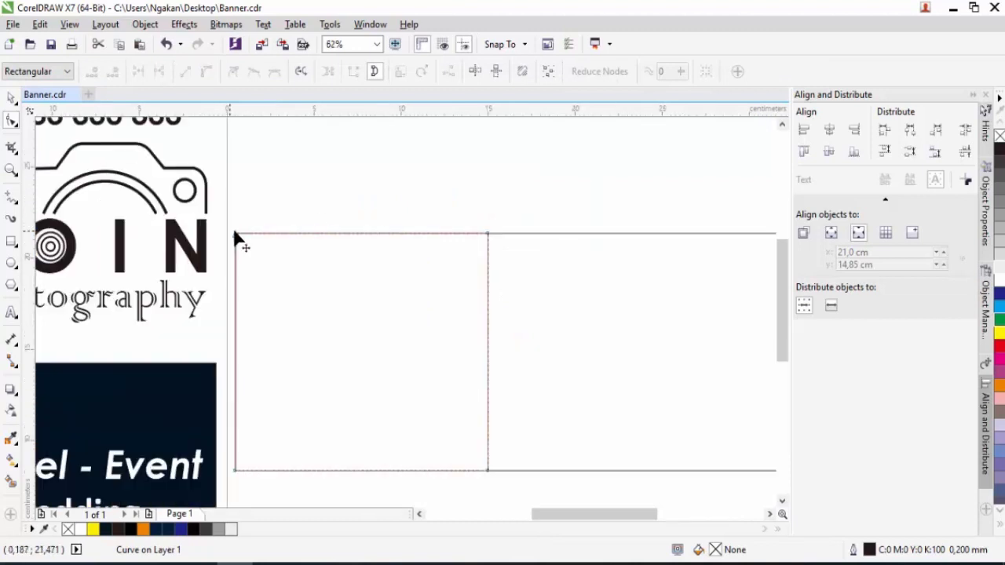
double_click(381, 234)
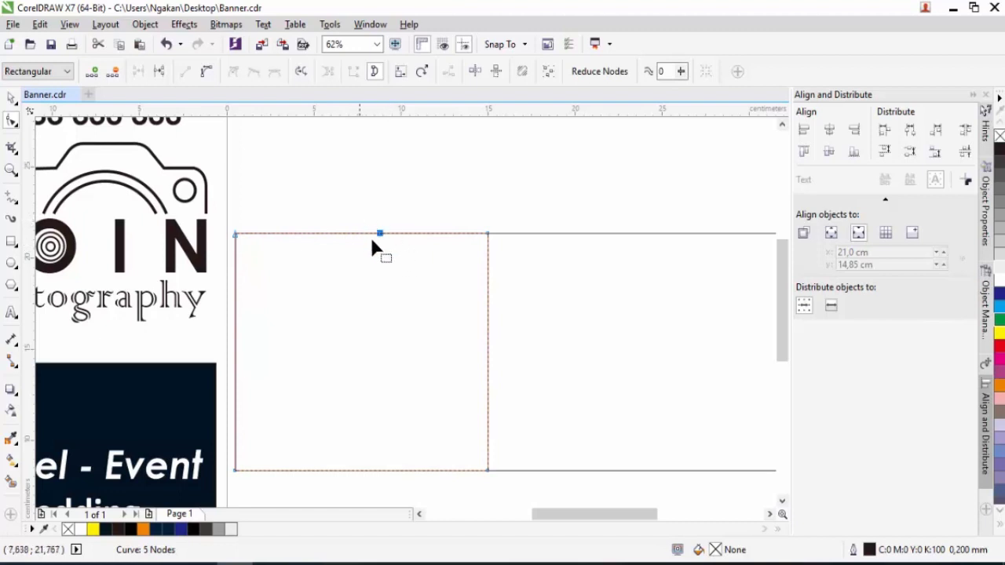
click(487, 234)
key(Delete)
scroll(382, 270, down, 1)
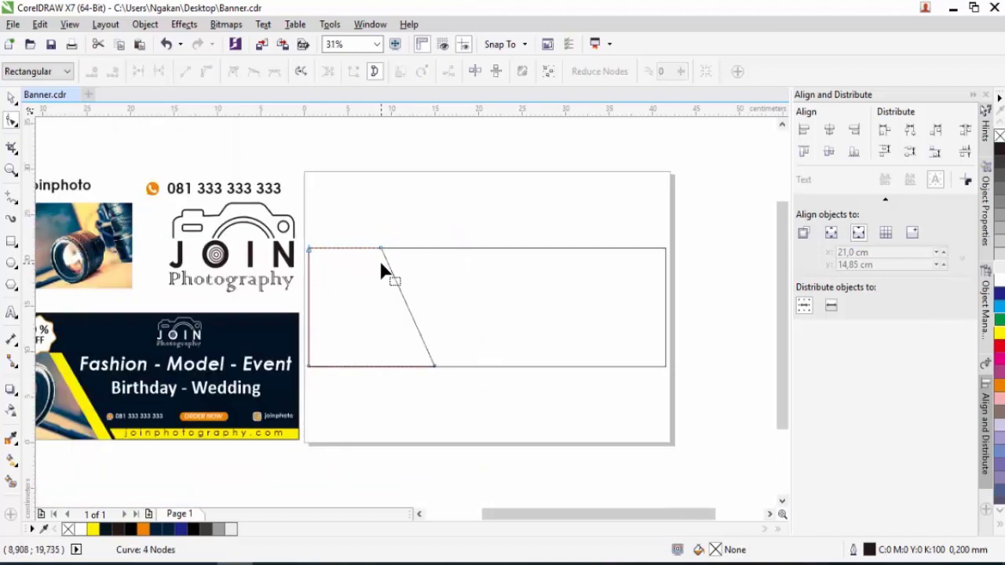
scroll(381, 270, down, 1)
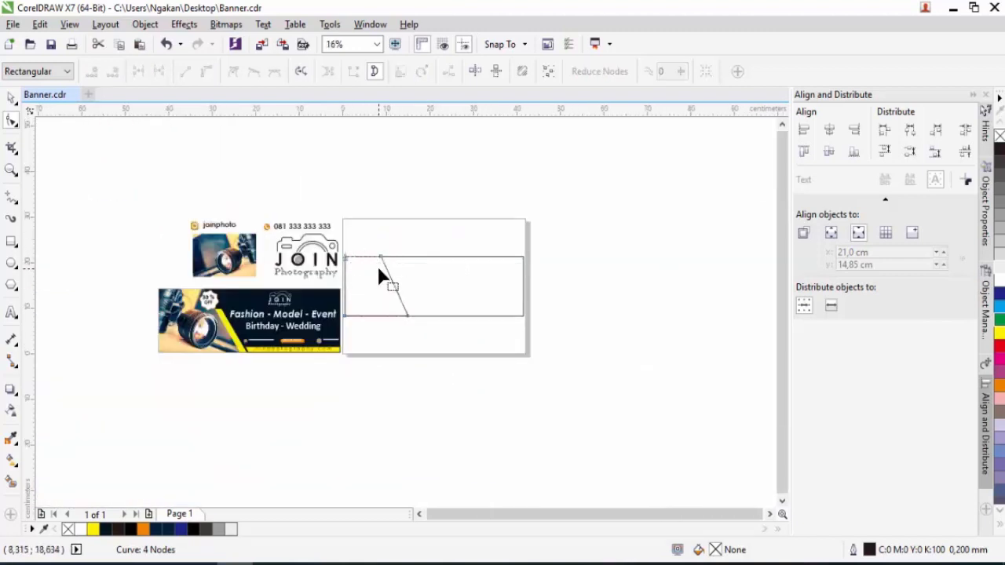
Step: Create another copy of the banner rectangle narrowed to about 16.3 cm wide, and lower its top edge to about 8.7 cm high
click(11, 95)
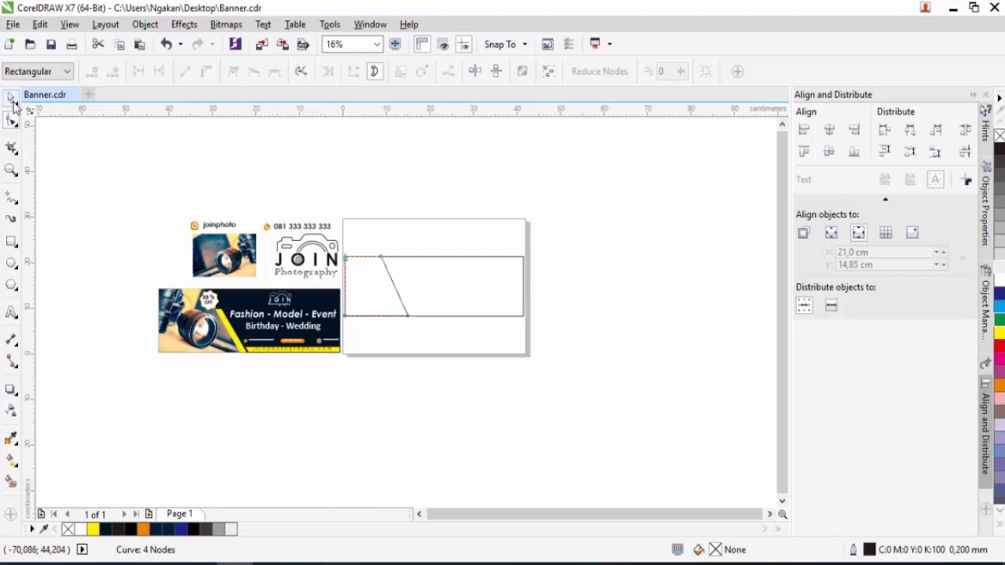
click(441, 289)
drag(524, 286, 419, 291)
scroll(392, 281, up, 2)
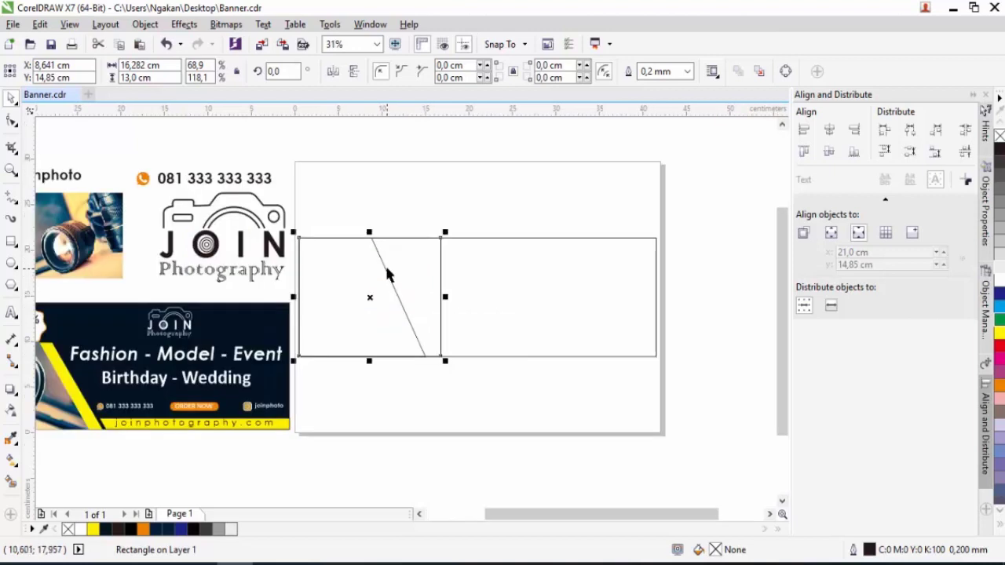
drag(369, 232, 374, 277)
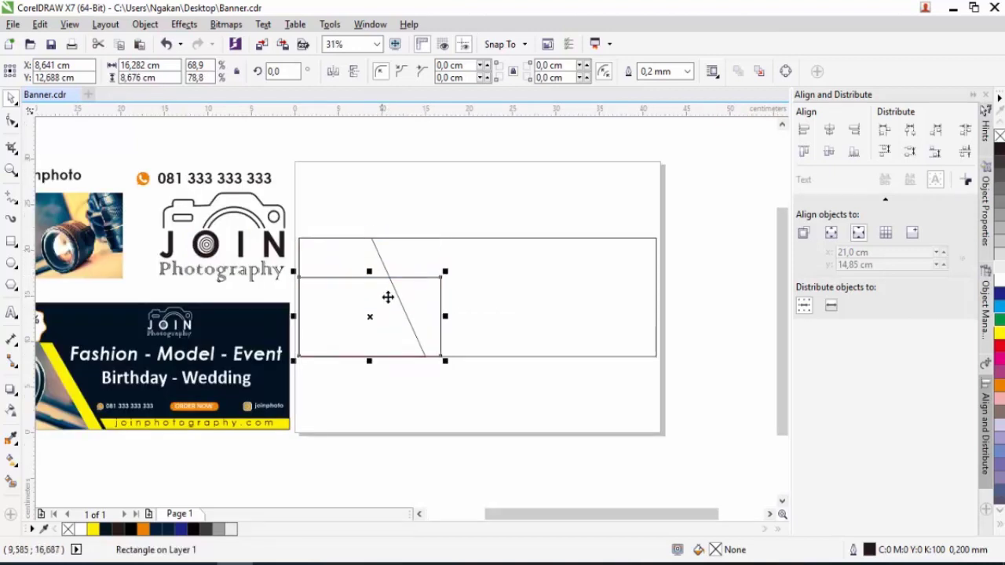
Step: Convert the shorter rectangle to curves, add a top-edge node at about X 12.7 cm and delete the top-right corner node for a parallel slant
click(11, 120)
right_click(444, 317)
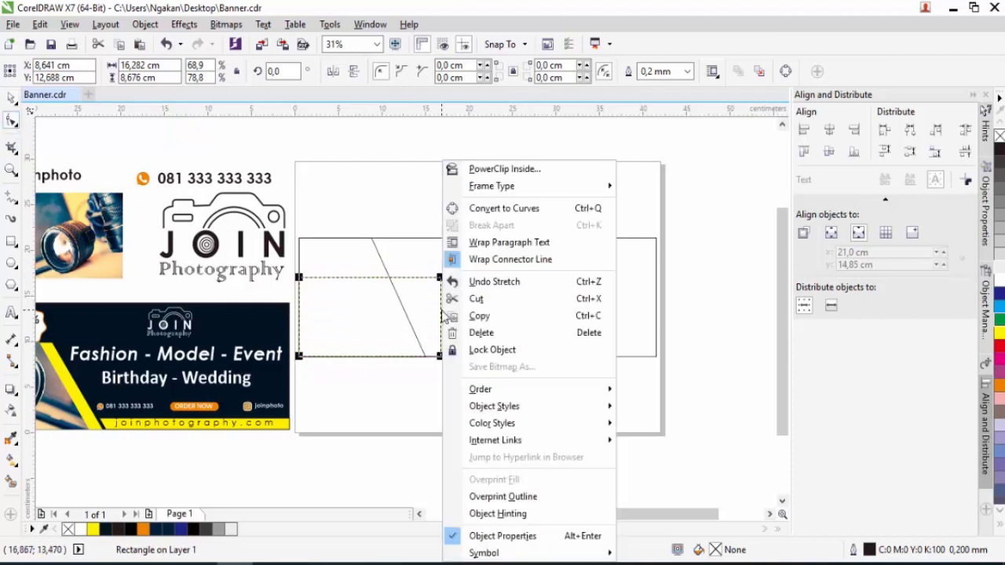
click(501, 208)
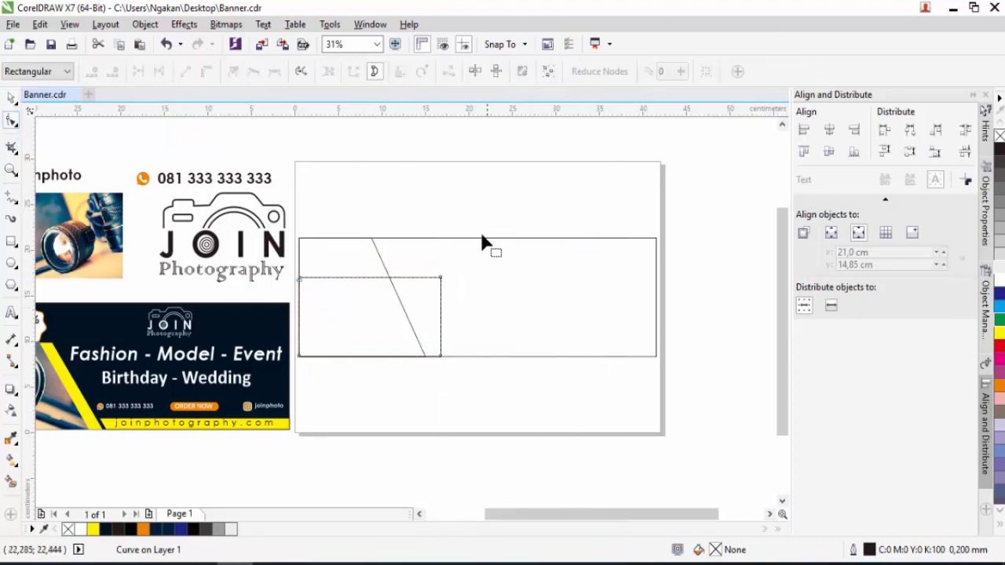
scroll(408, 281, up, 2)
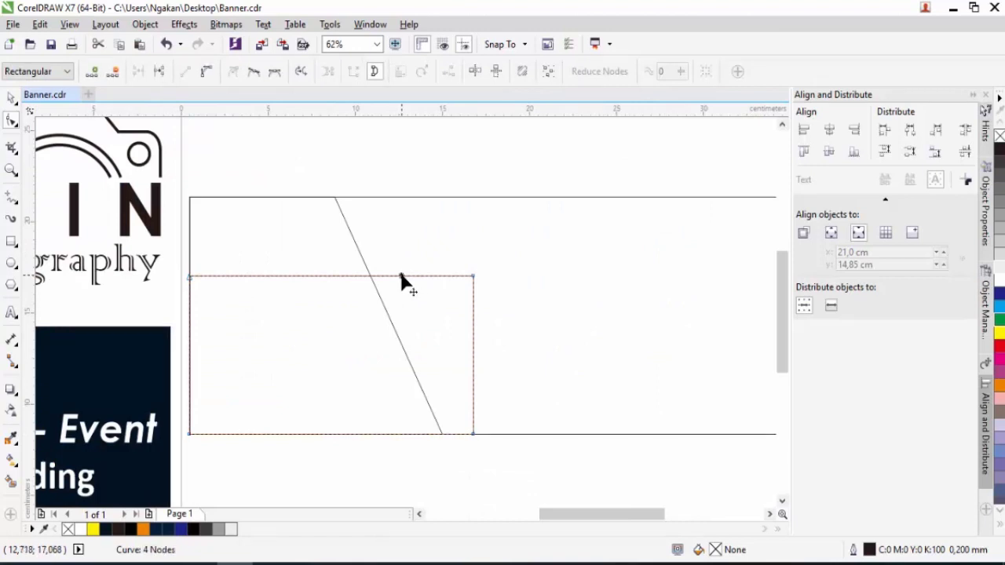
double_click(401, 276)
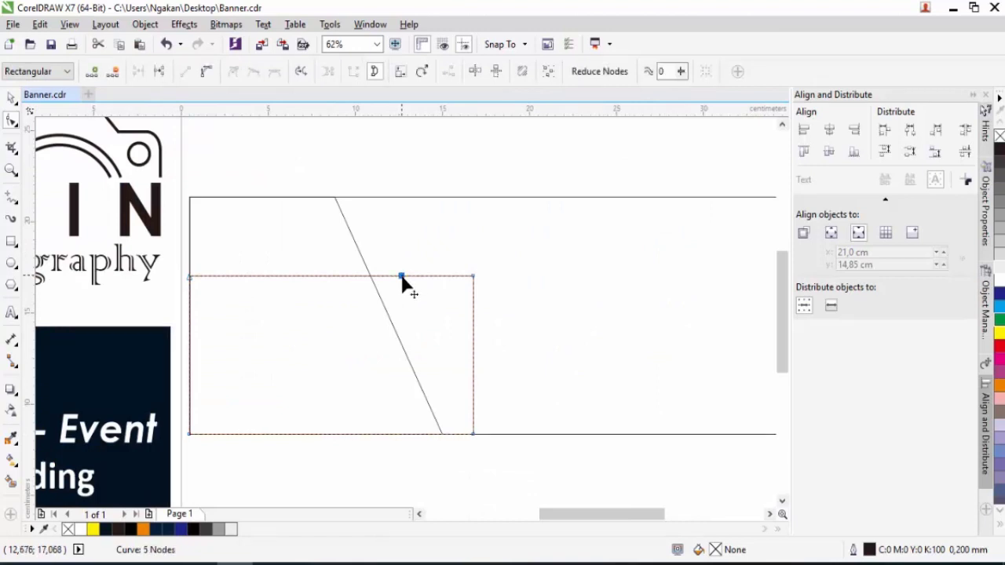
click(473, 276)
key(Delete)
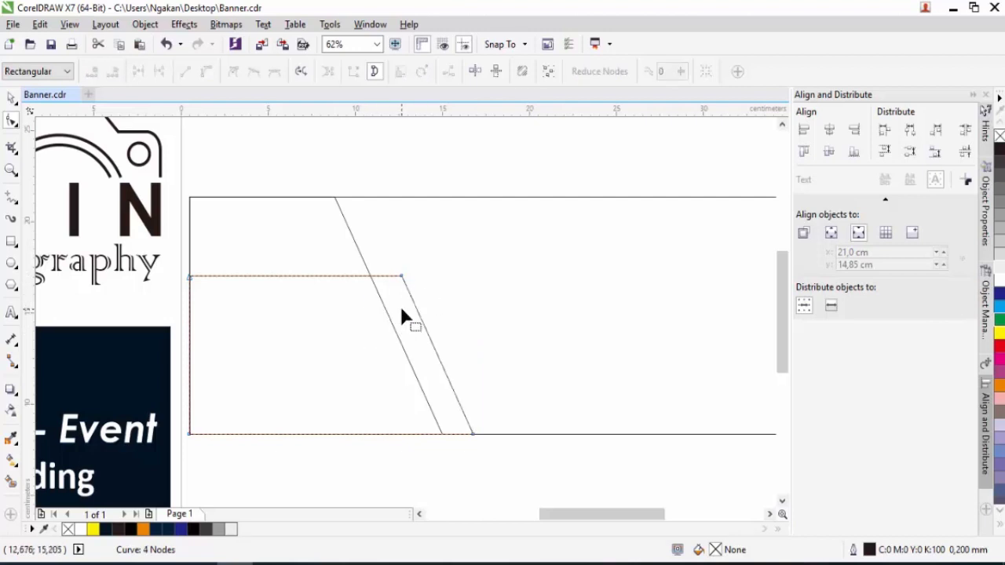
scroll(401, 311, down, 2)
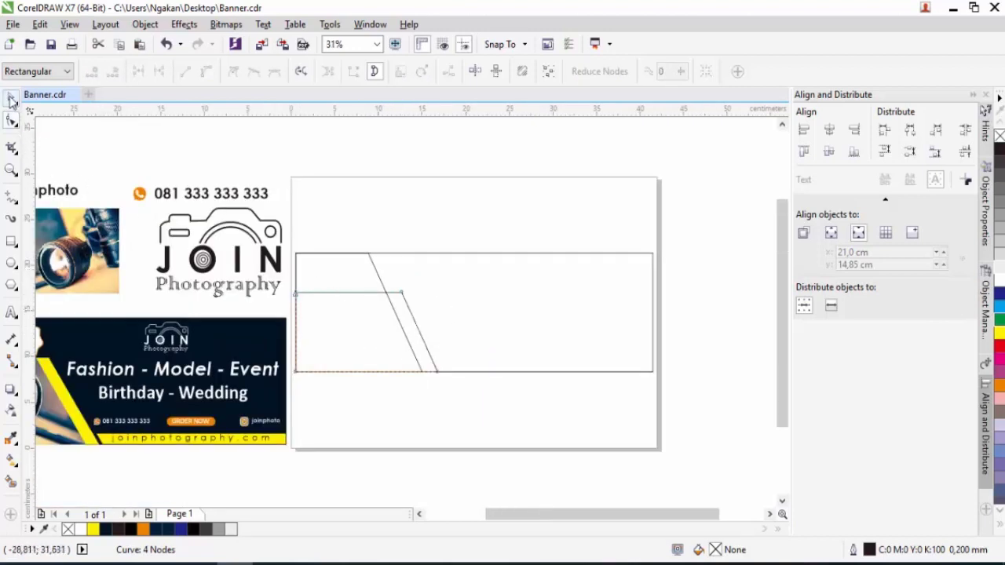
click(10, 99)
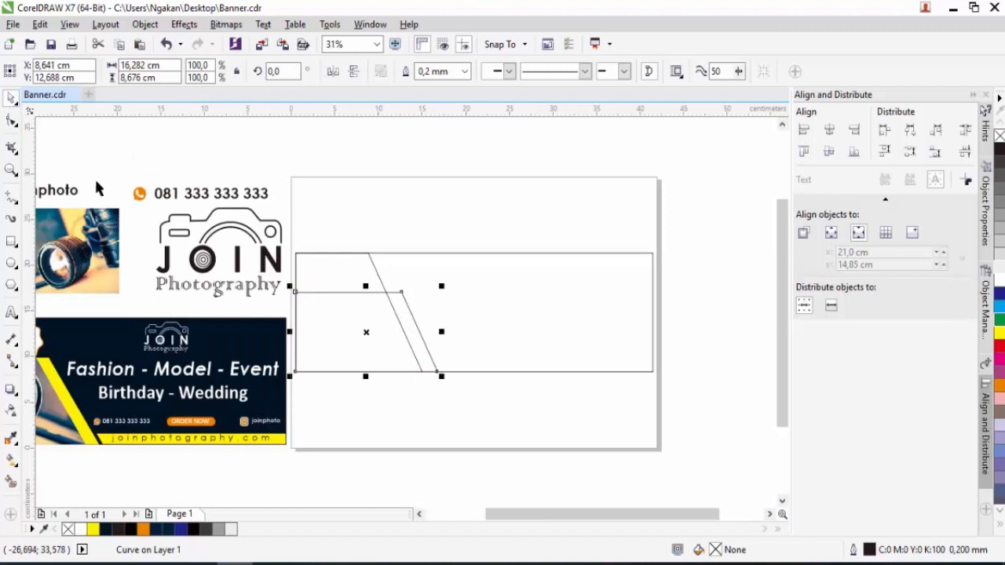
Step: Fill the shorter slanted shape with yellow and bring the white-filled taller slanted shape to the front of the page
click(999, 336)
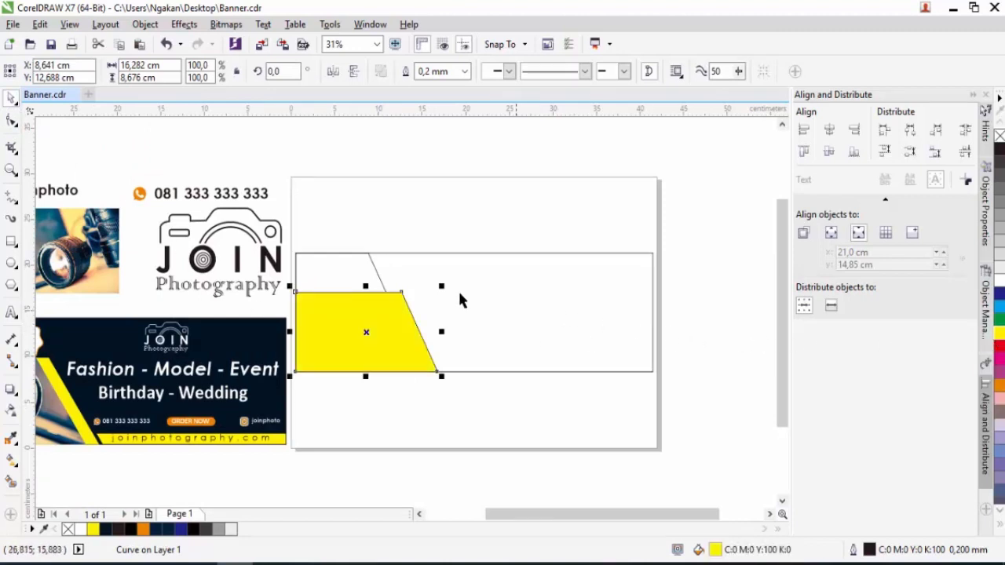
click(351, 268)
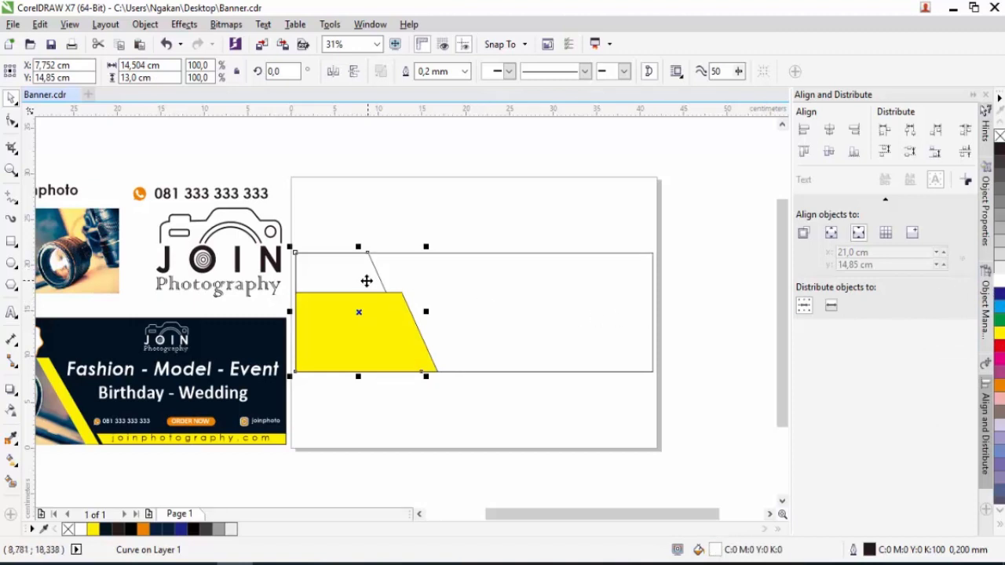
right_click(359, 276)
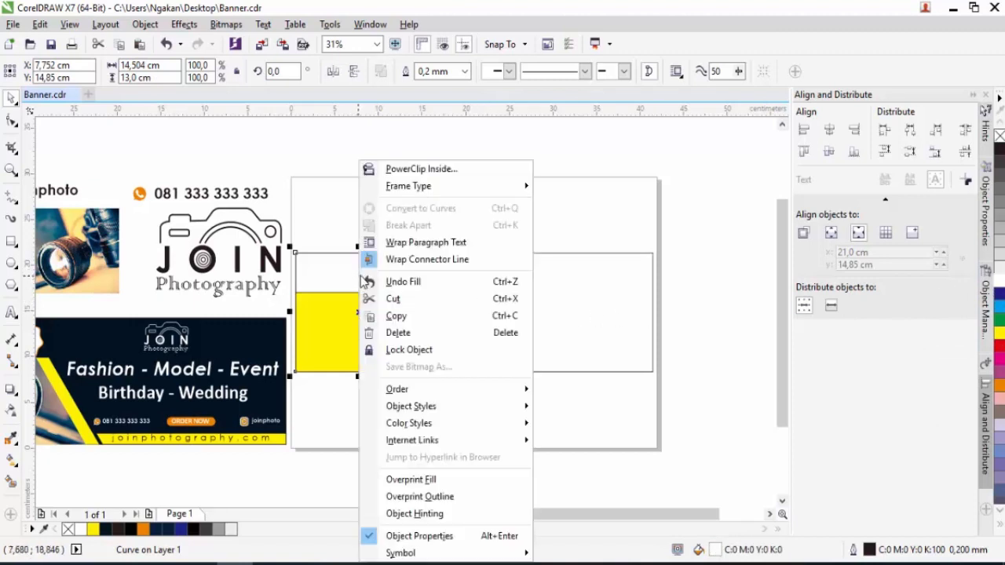
mouse_move(455, 393)
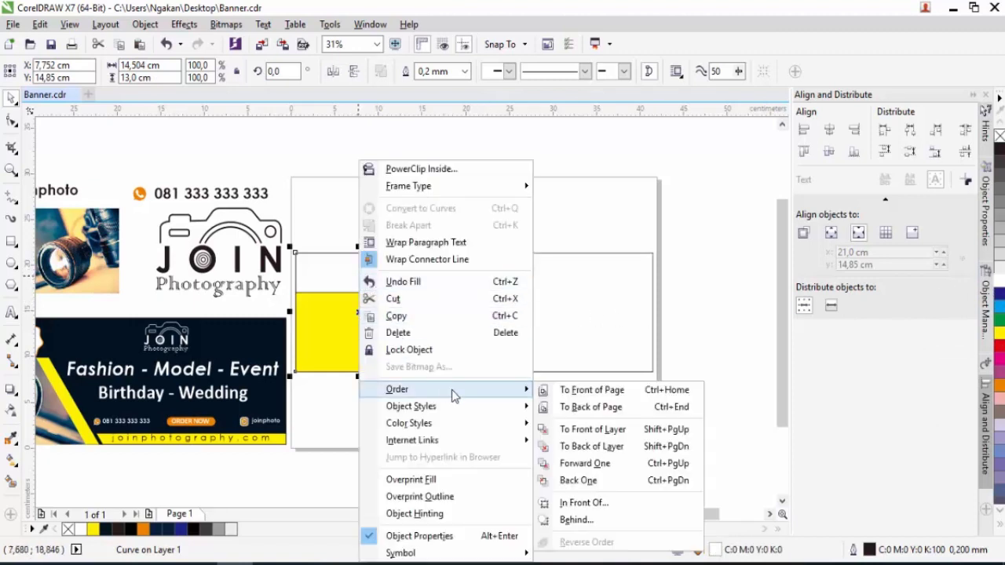
click(570, 390)
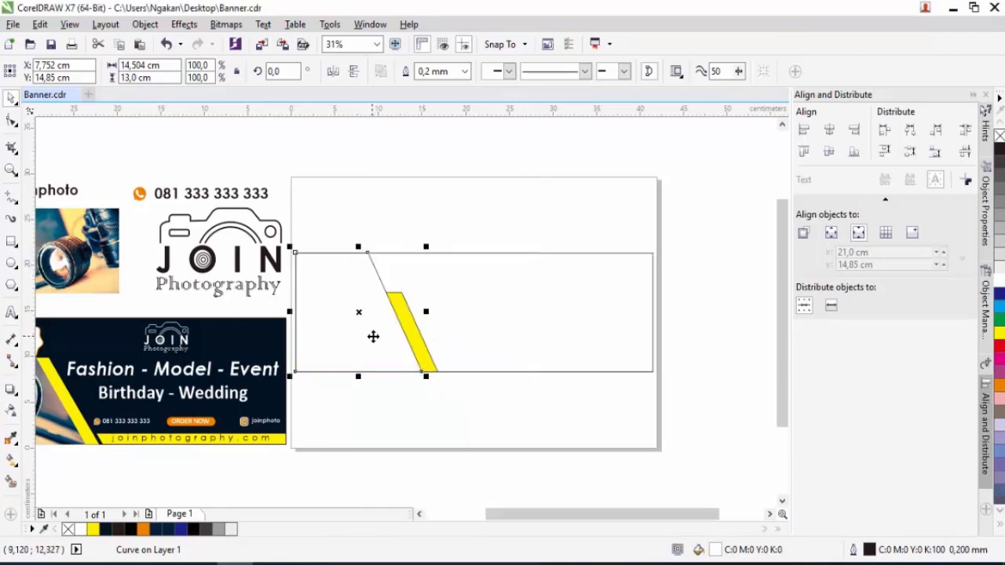
Step: Sample the dark navy background colour from the reference banner and fill the full-width banner rectangle with it
scroll(370, 336, down, 2)
scroll(358, 330, up, 2)
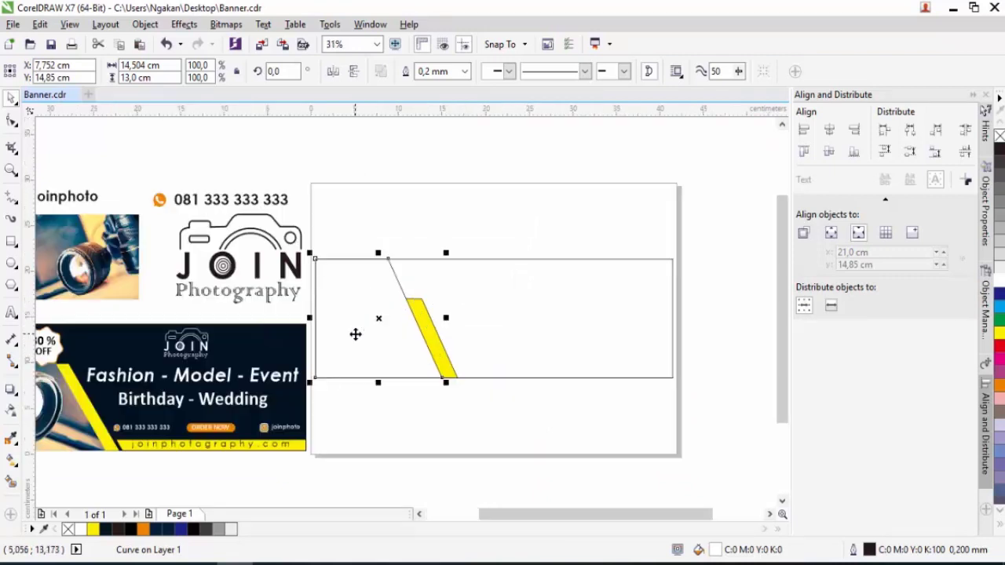
scroll(369, 337, down, 2)
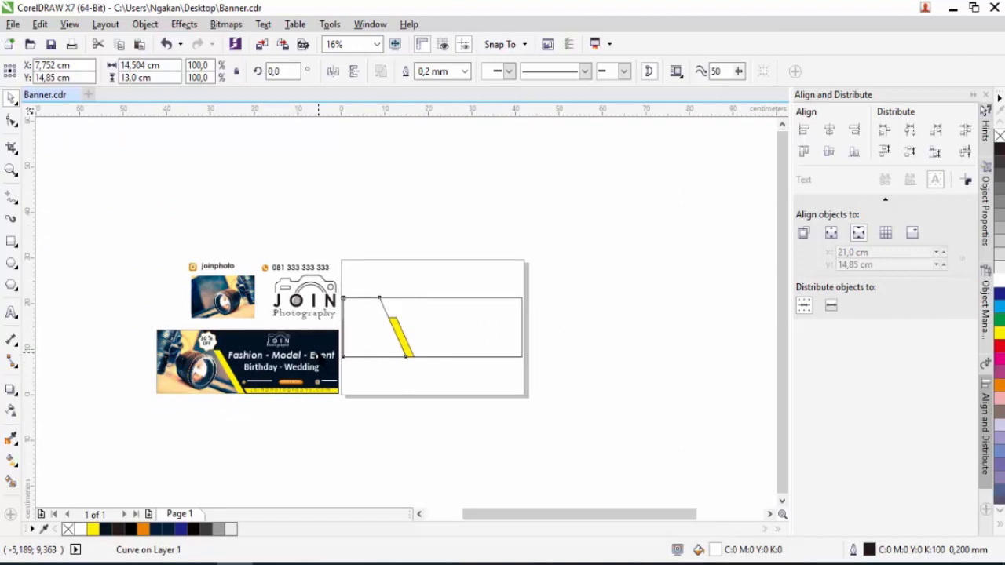
scroll(318, 358, up, 2)
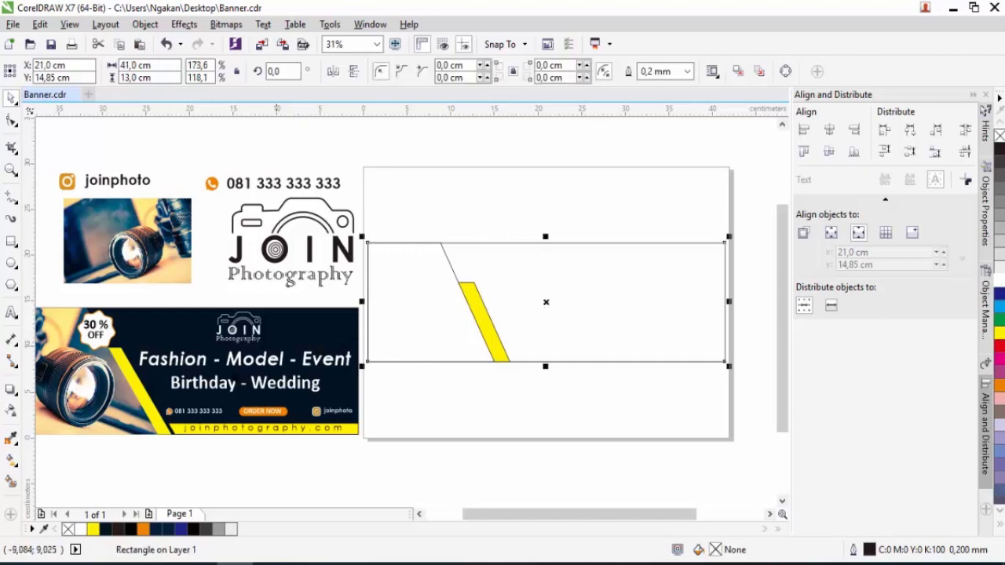
click(11, 438)
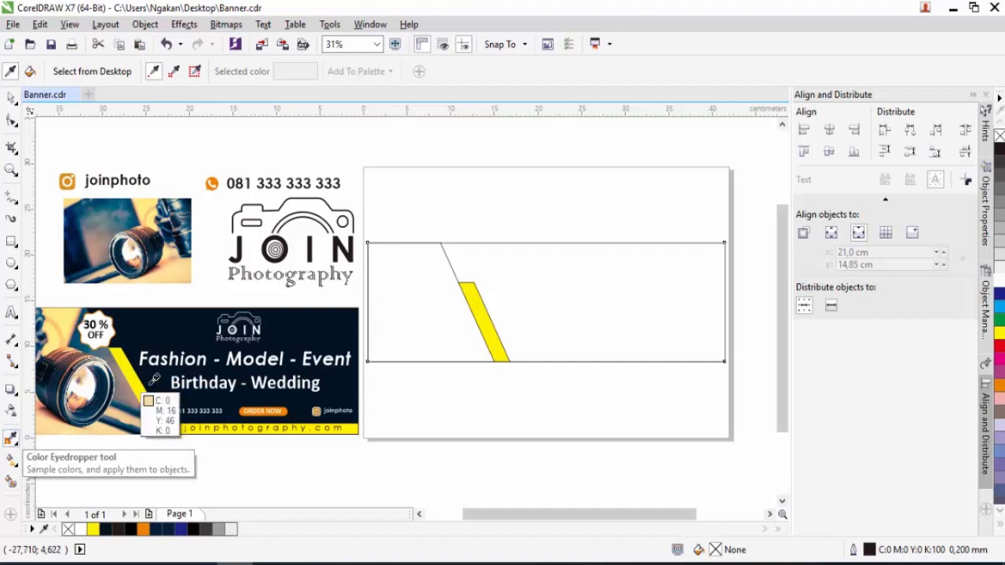
click(295, 326)
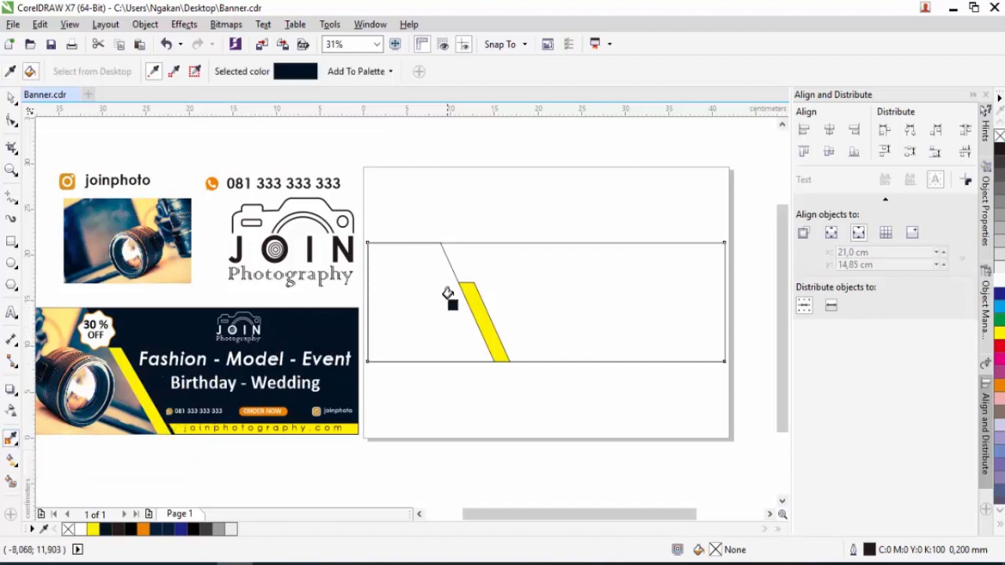
click(528, 280)
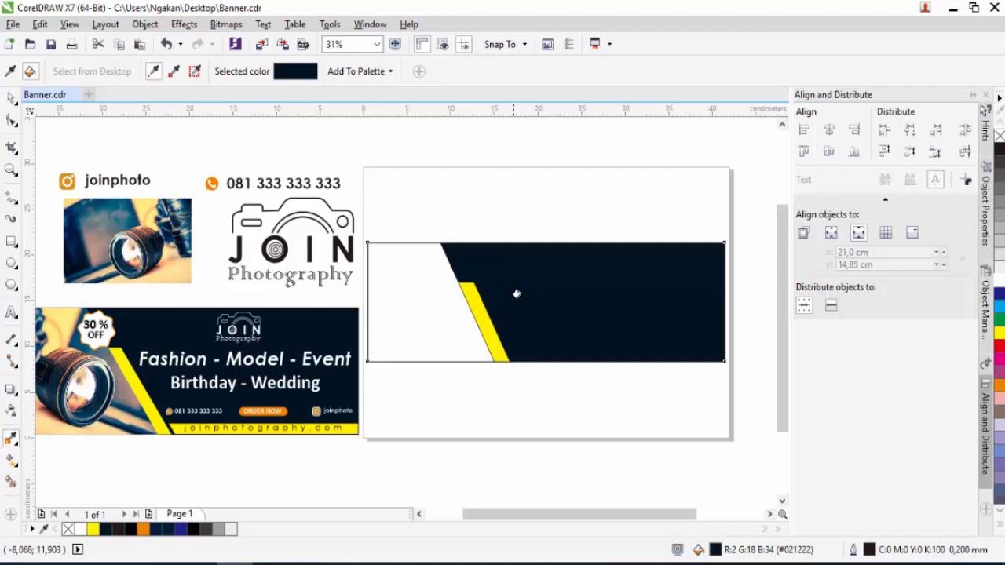
key(space)
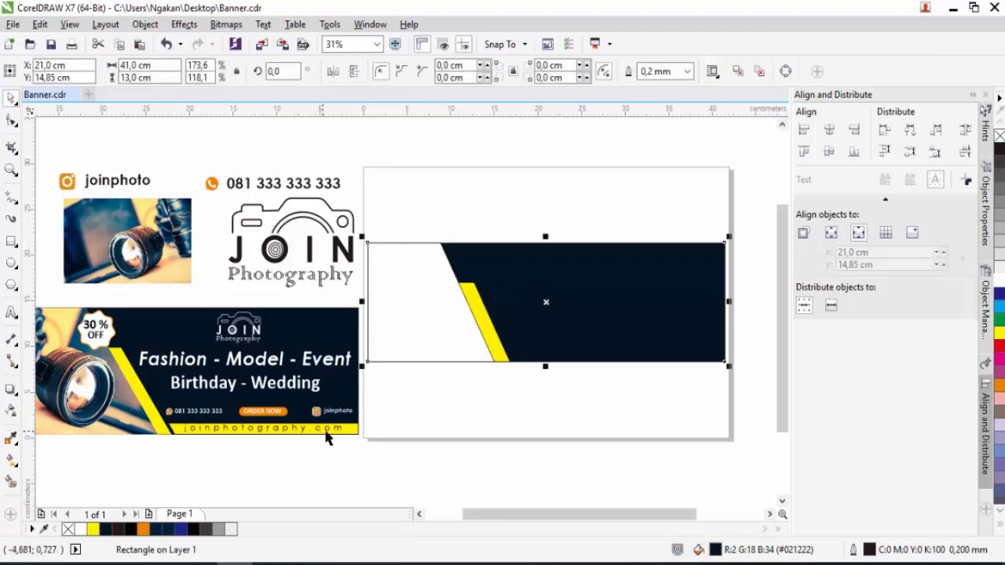
Step: Create a yellow copy of the banner rectangle as a bottom strip about 1.4 cm high, shortened from its left edge to about 24.5 cm wide
drag(545, 237, 545, 348)
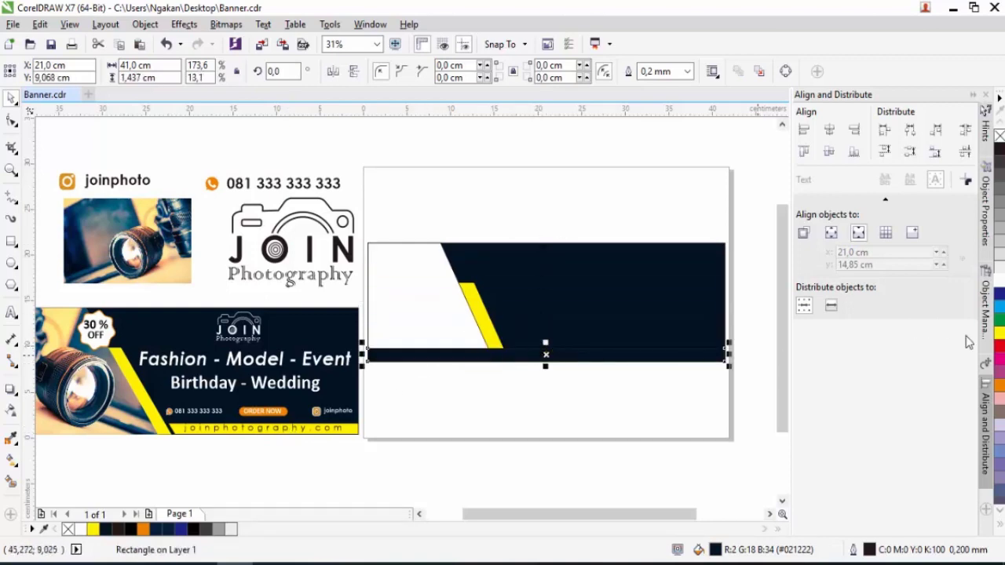
click(998, 338)
drag(363, 355, 484, 343)
Step: Convert the yellow strip to curves, slant its left end parallel to the stripe by moving the bottom-left node, and widen it leftward to about 24.8 cm
scroll(516, 363, up, 3)
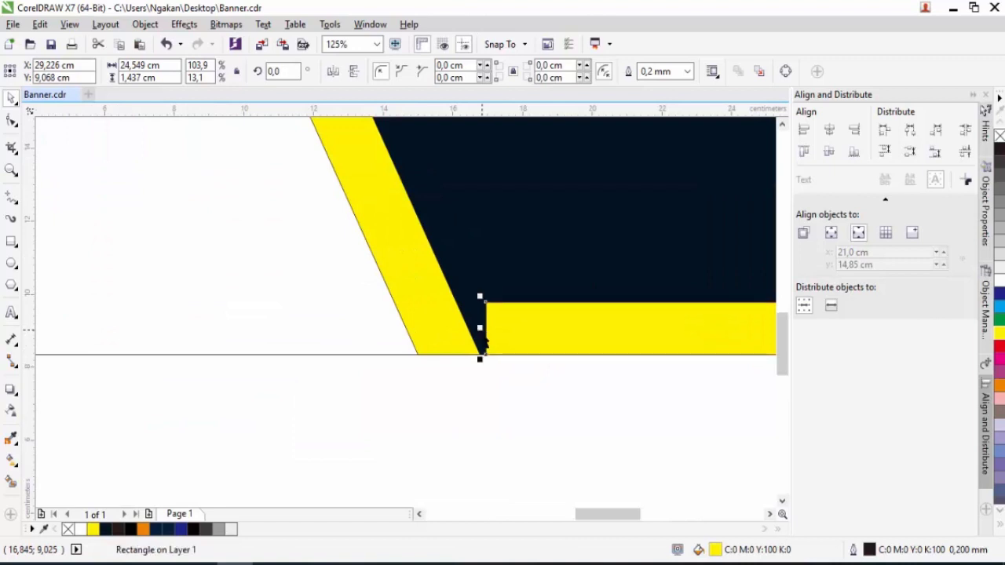
click(11, 121)
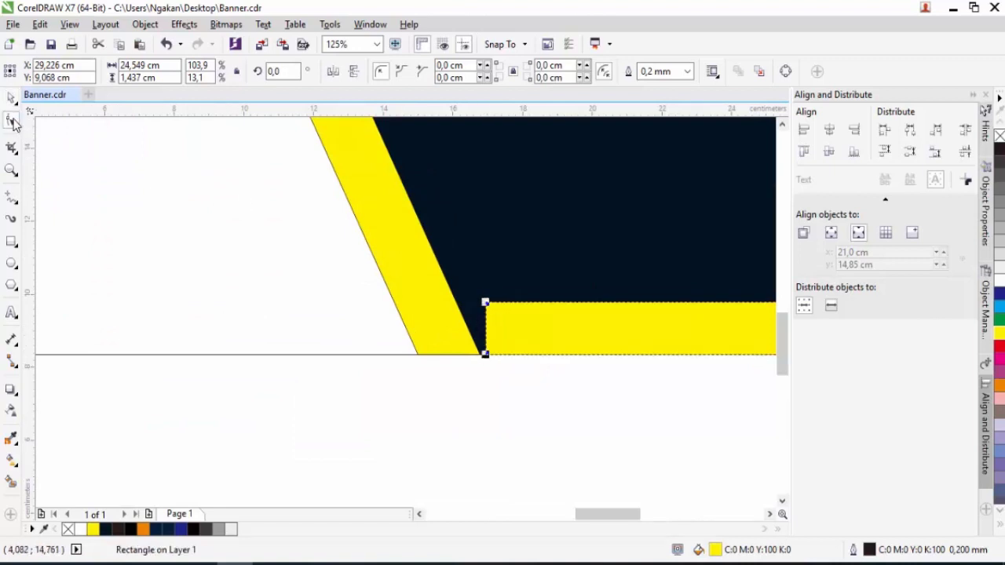
right_click(536, 310)
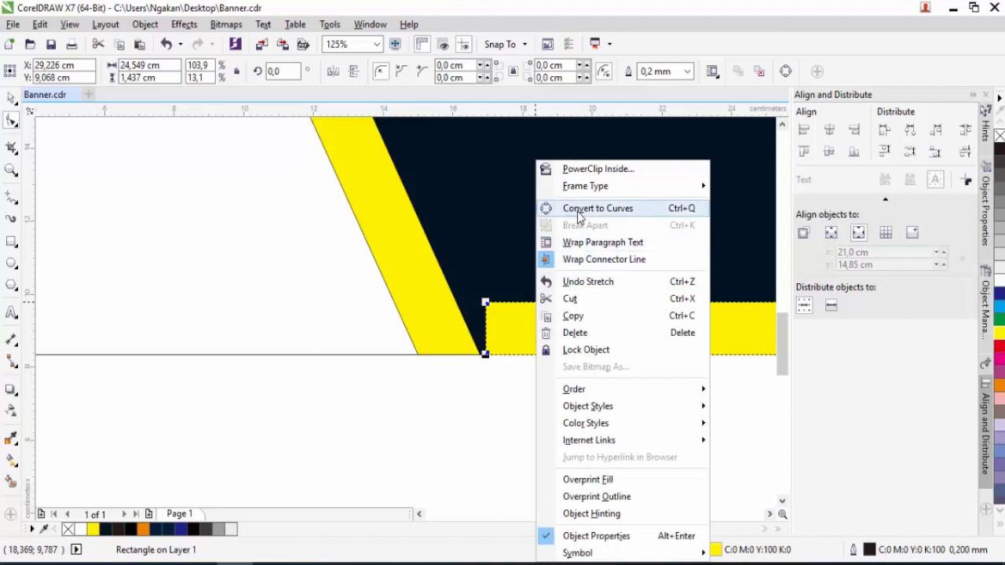
click(597, 208)
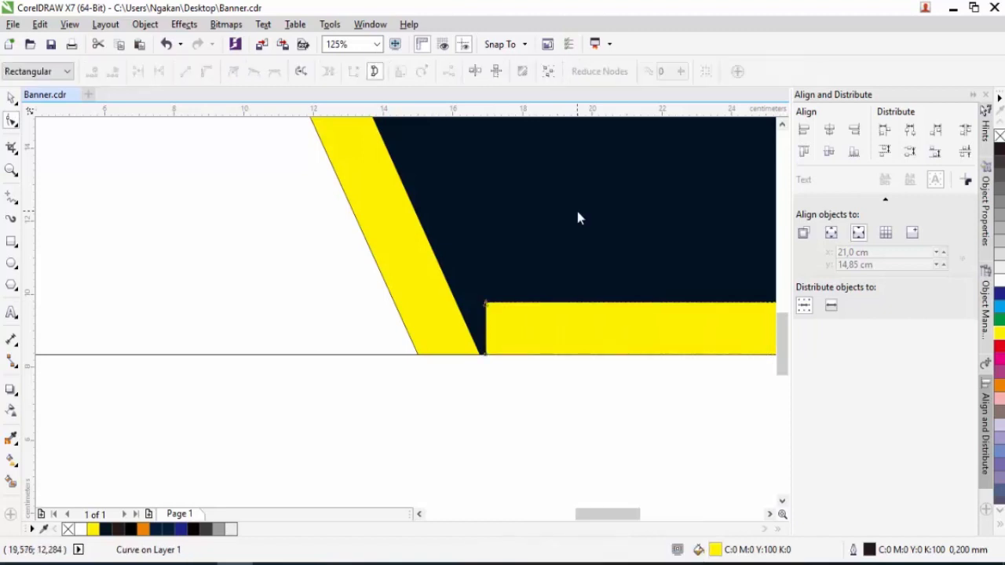
click(485, 354)
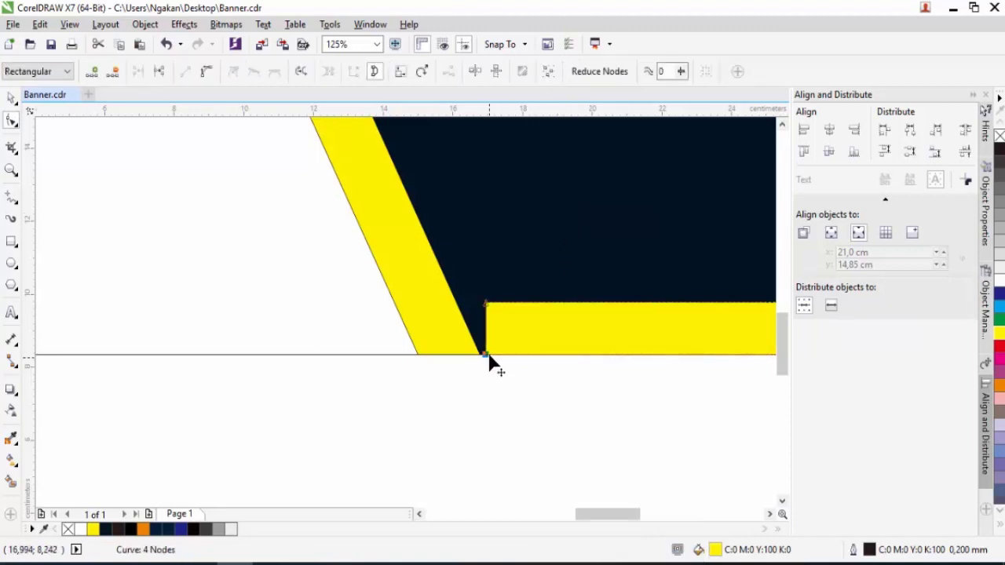
drag(485, 355, 508, 355)
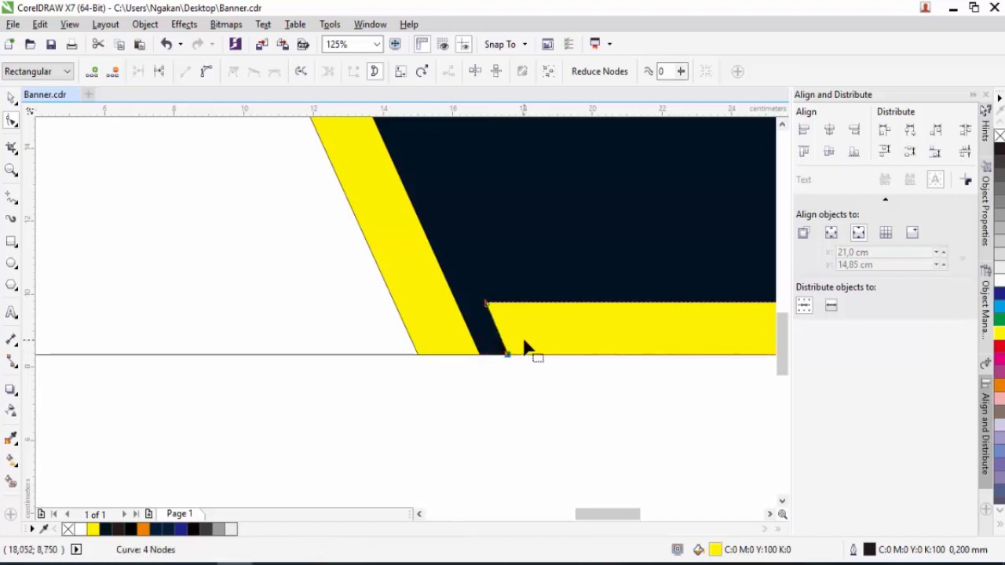
click(11, 98)
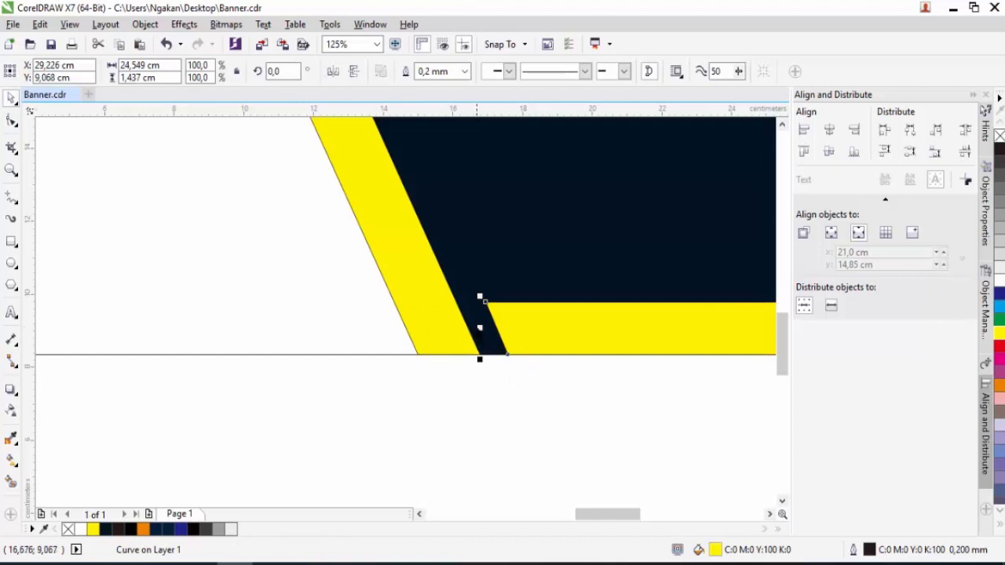
drag(477, 328, 467, 330)
scroll(458, 351, down, 5)
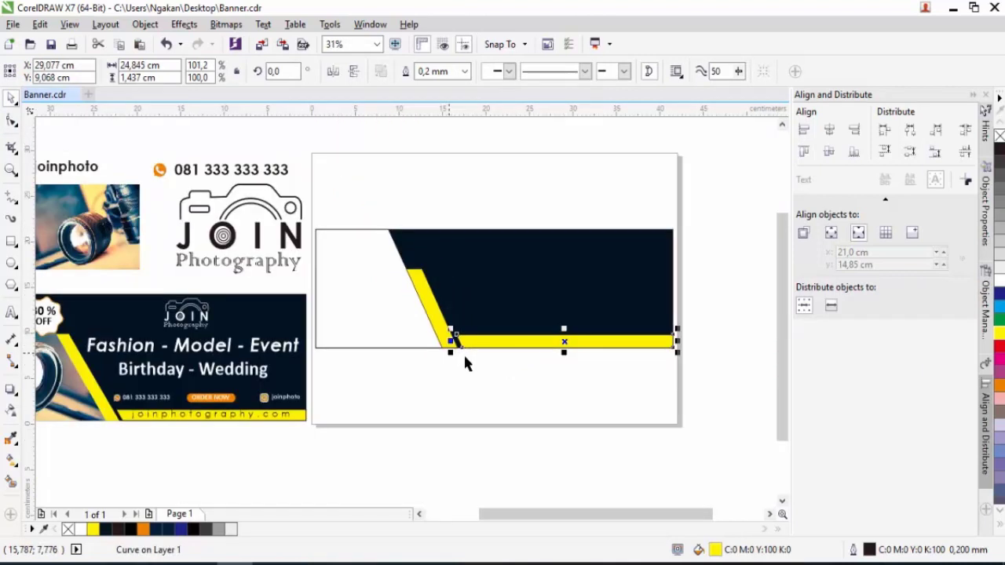
click(517, 386)
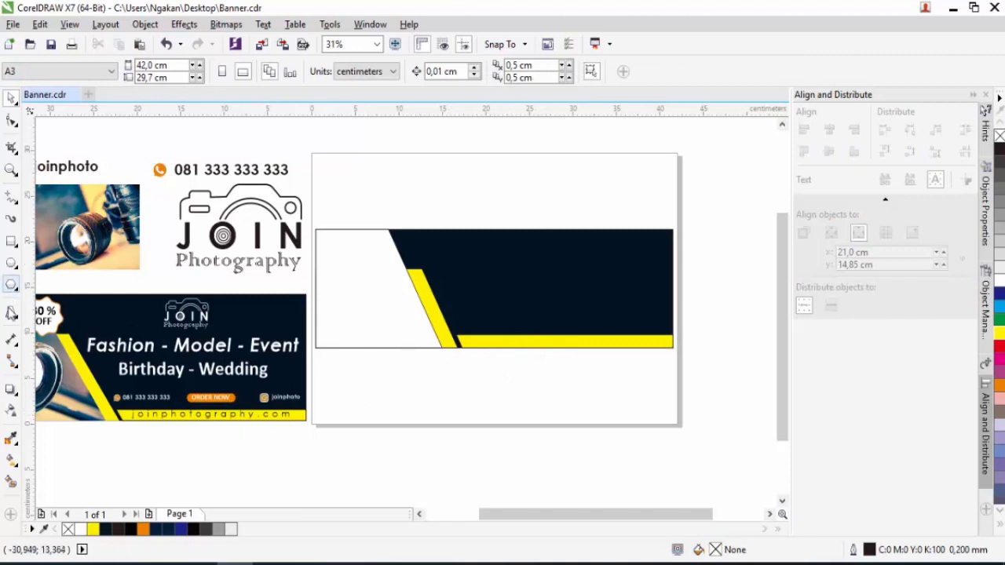
Step: Add the artistic text "joinphotography.com" in Arial 24 pt and place it on the yellow bottom strip
click(11, 313)
click(435, 366)
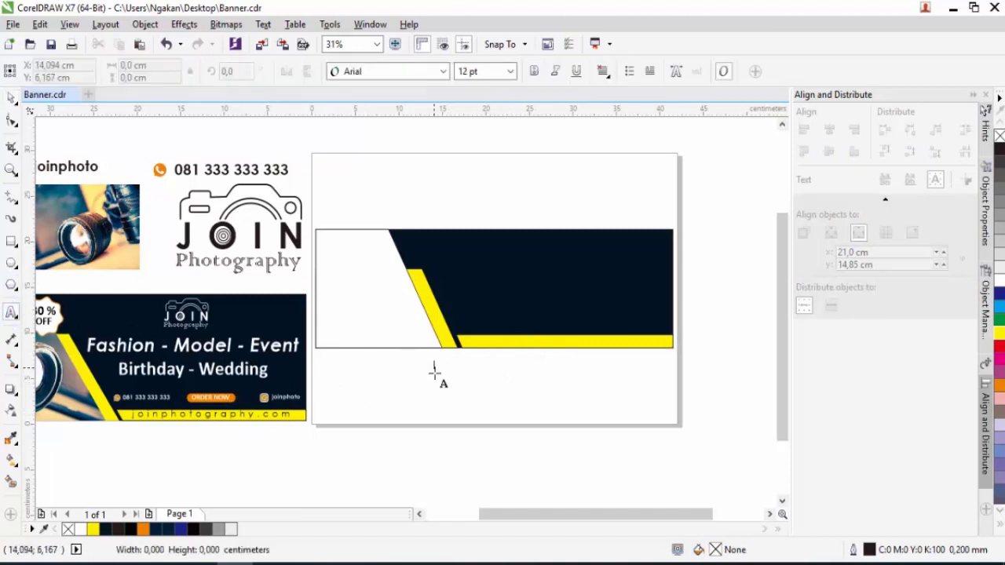
text(joinphotography.com)
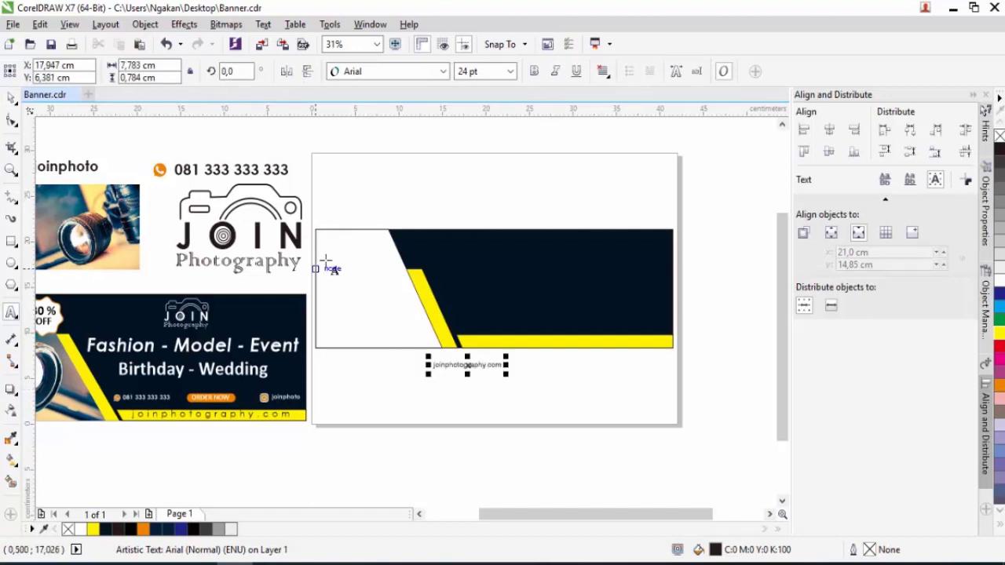
click(12, 96)
click(472, 375)
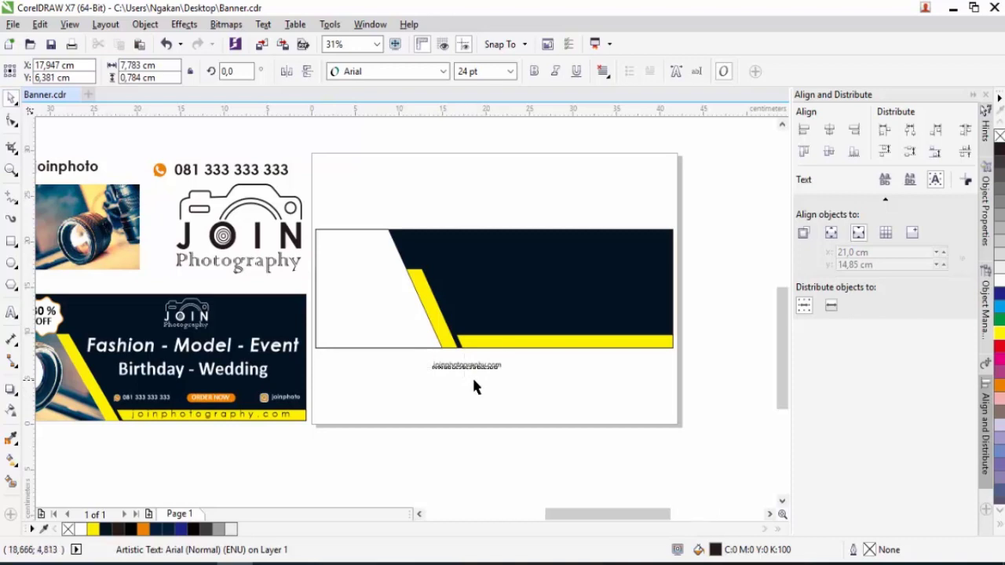
scroll(472, 375, up, 2)
drag(465, 357, 579, 310)
scroll(579, 308, right, 2)
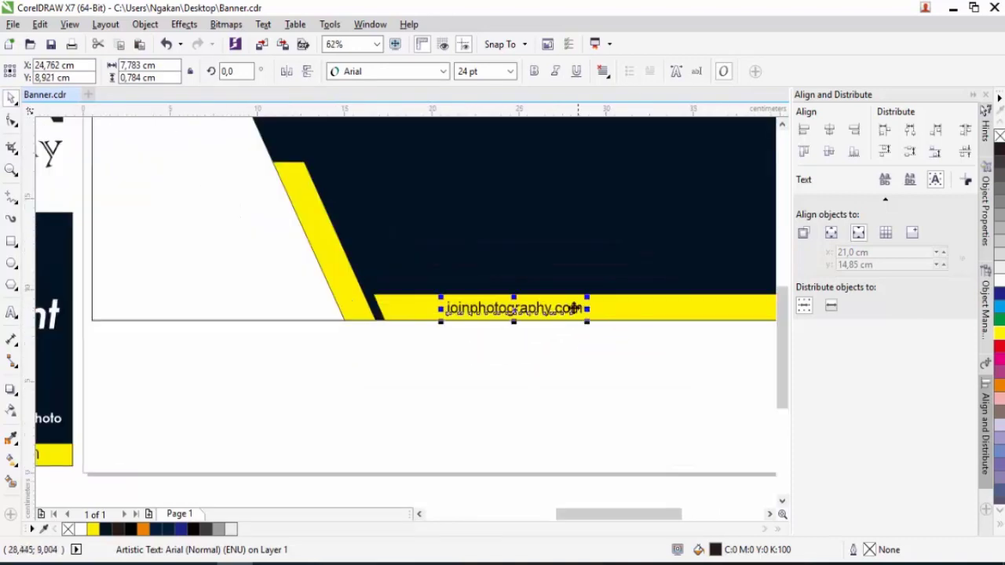
Step: Increase the letter spacing of the website text until it spans about 18 cm along the yellow strip
click(12, 121)
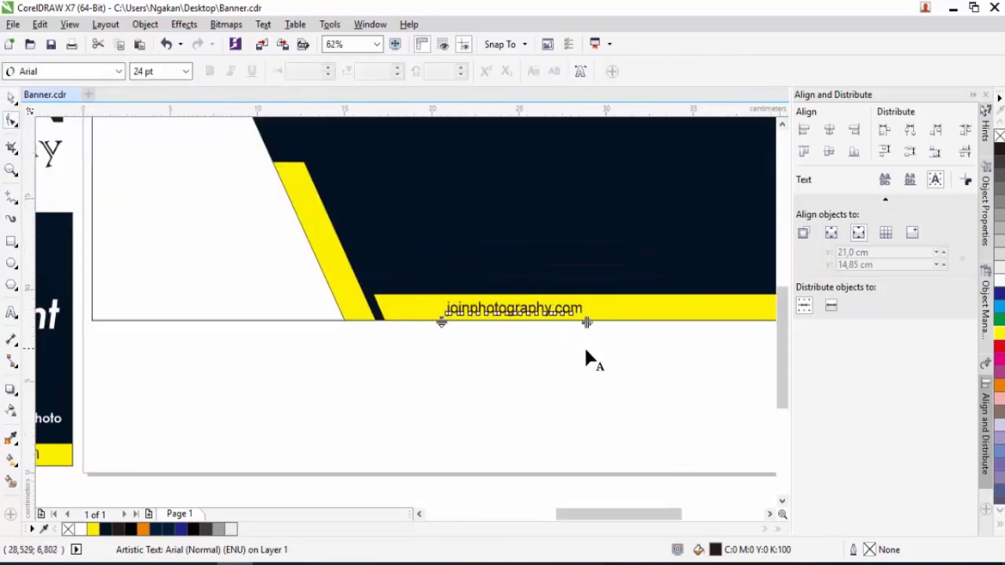
drag(589, 324, 759, 325)
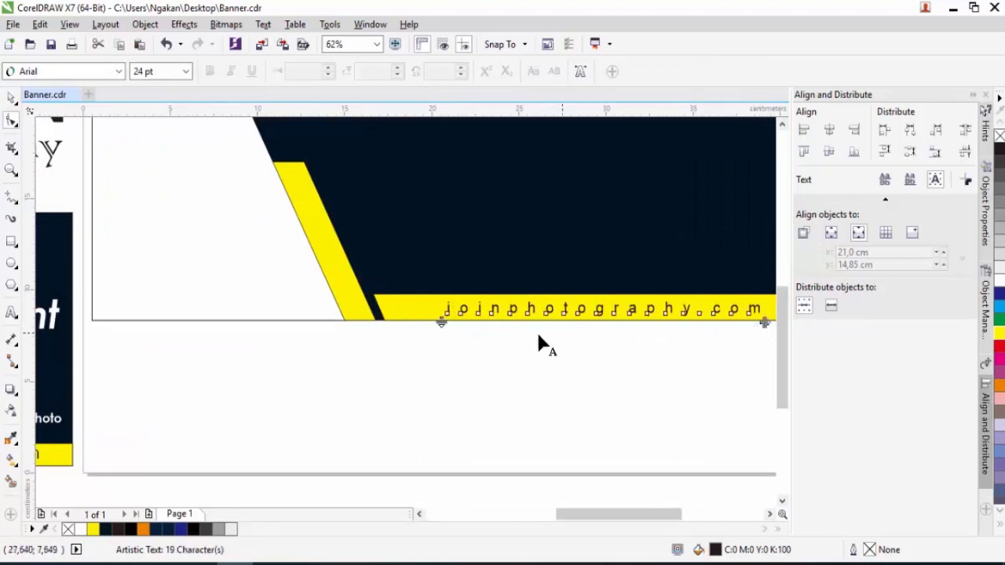
scroll(516, 346, down, 1)
scroll(633, 338, up, 1)
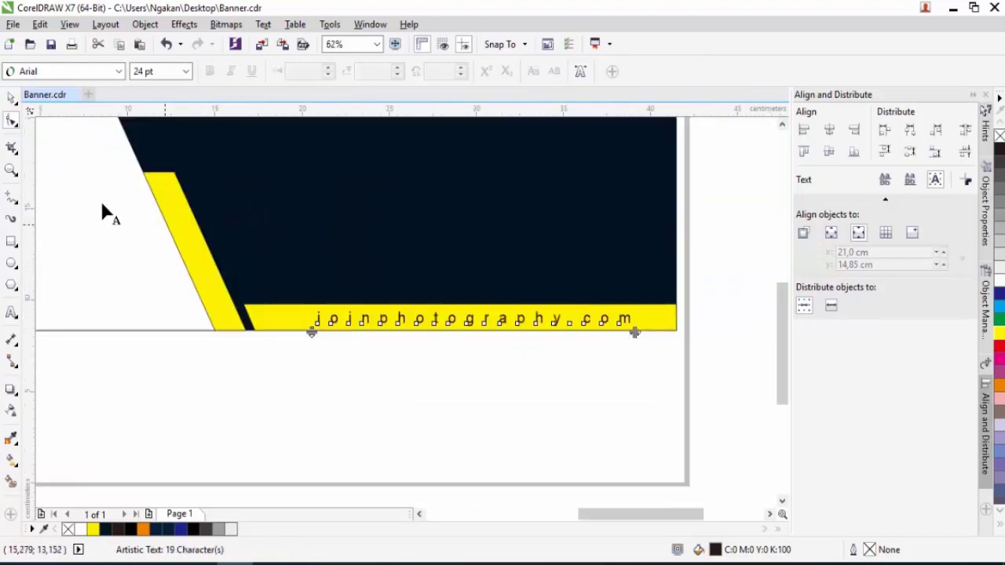
click(11, 98)
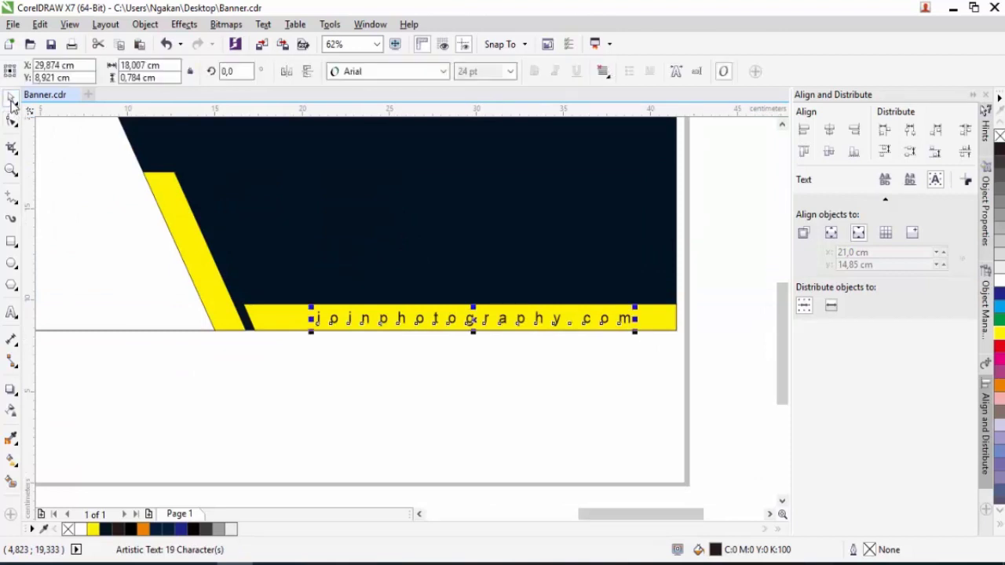
Step: Centre the website text horizontally and vertically on the yellow bottom strip
shift+click(276, 319)
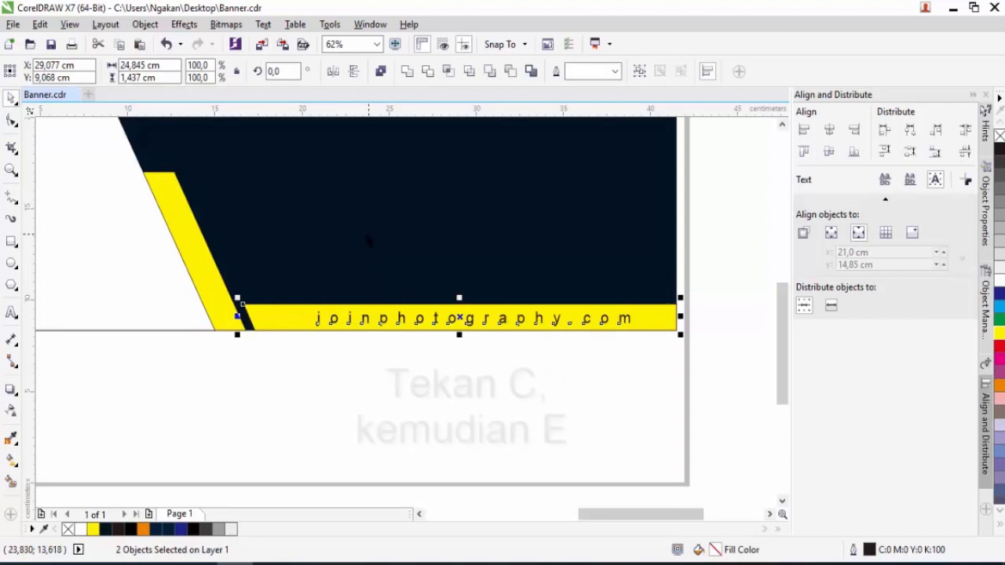
key(c)
key(e)
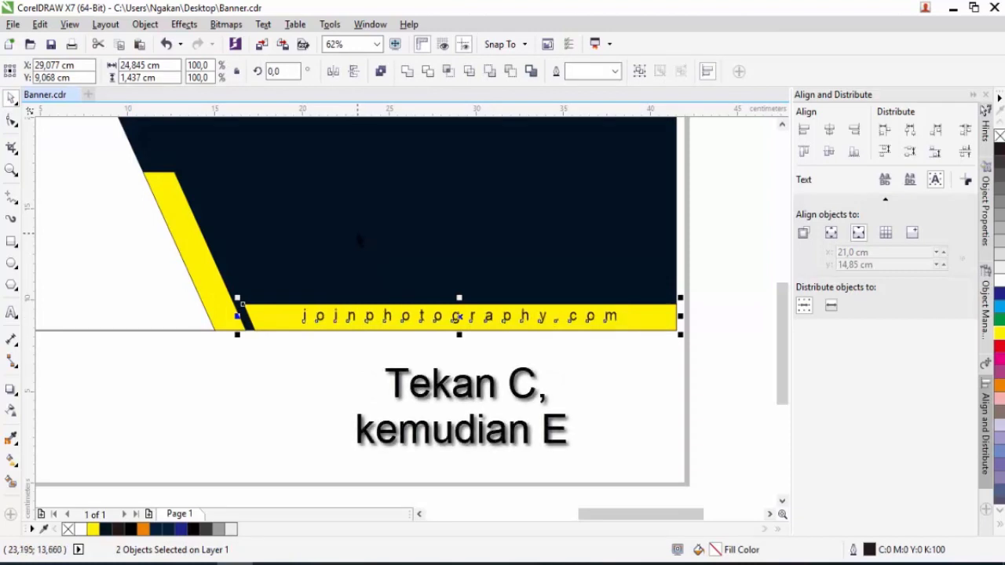
click(363, 346)
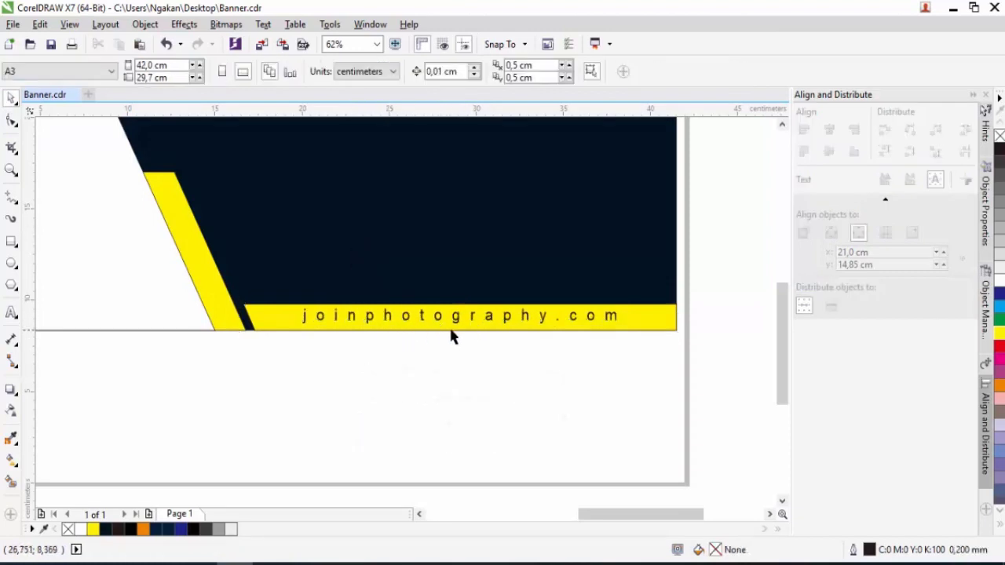
scroll(537, 330, down, 2)
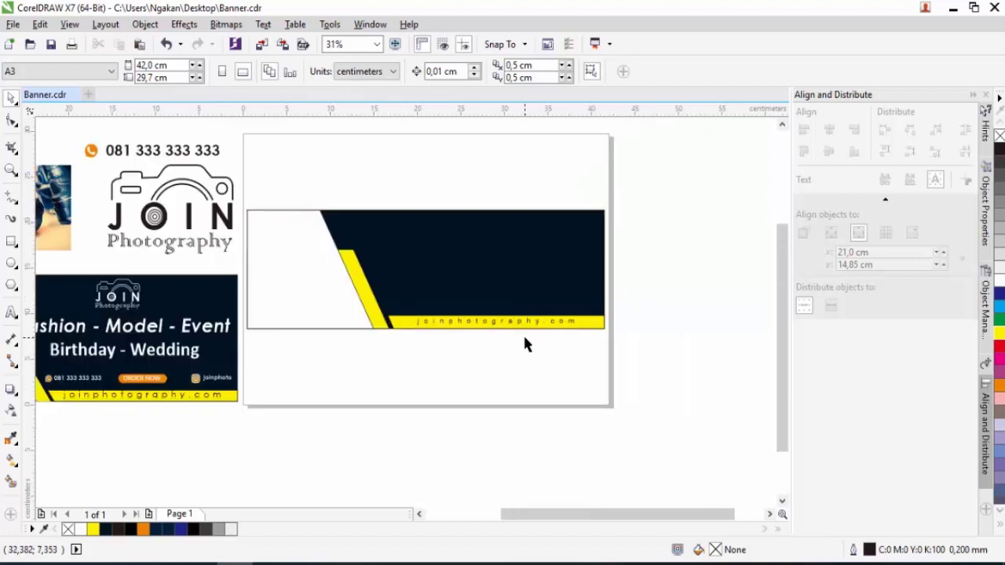
scroll(525, 342, down, 2)
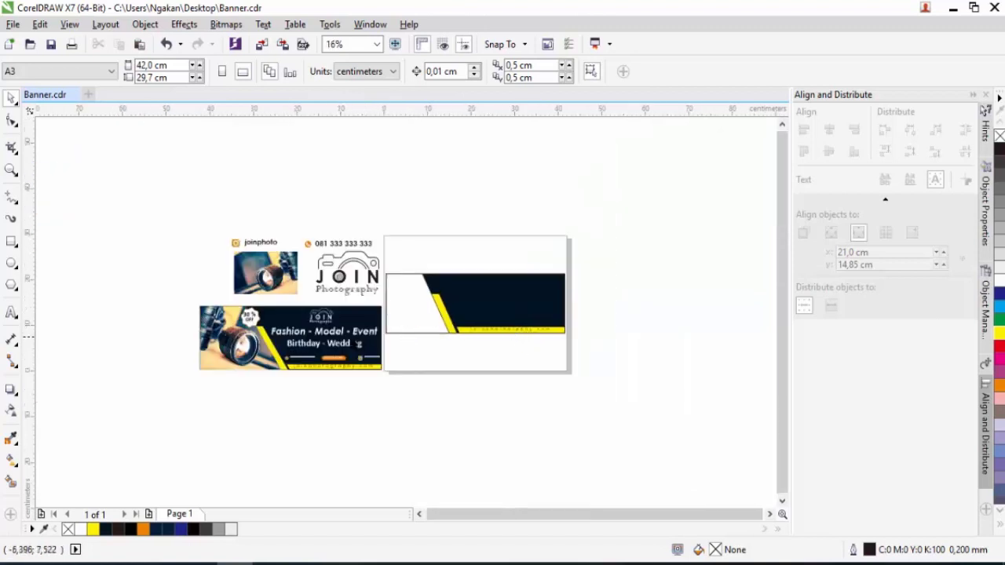
Step: Move the loose camera photo above the slanted frame on the page and enlarge it to about 25.4 × 16.3 cm
click(263, 289)
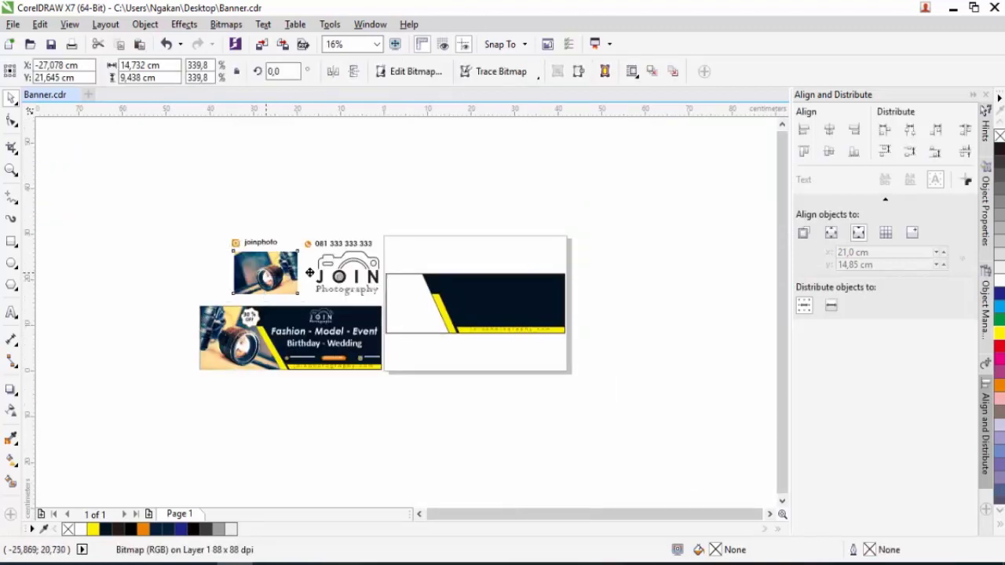
drag(265, 277, 424, 249)
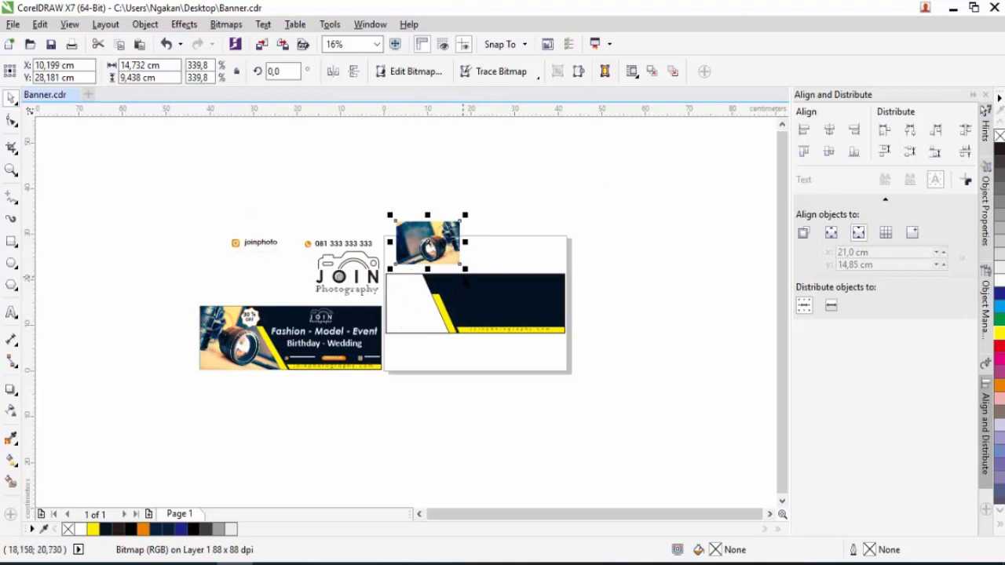
drag(466, 268, 485, 279)
drag(431, 243, 433, 233)
scroll(433, 233, up, 2)
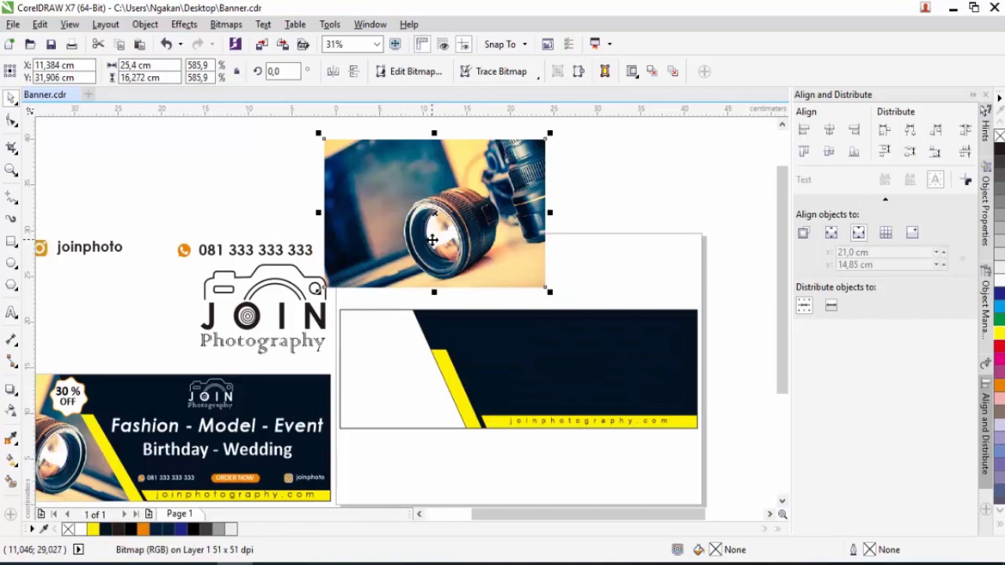
Step: PowerClip the camera photo inside the white slanted frame at the banner's left end
right_click(433, 235)
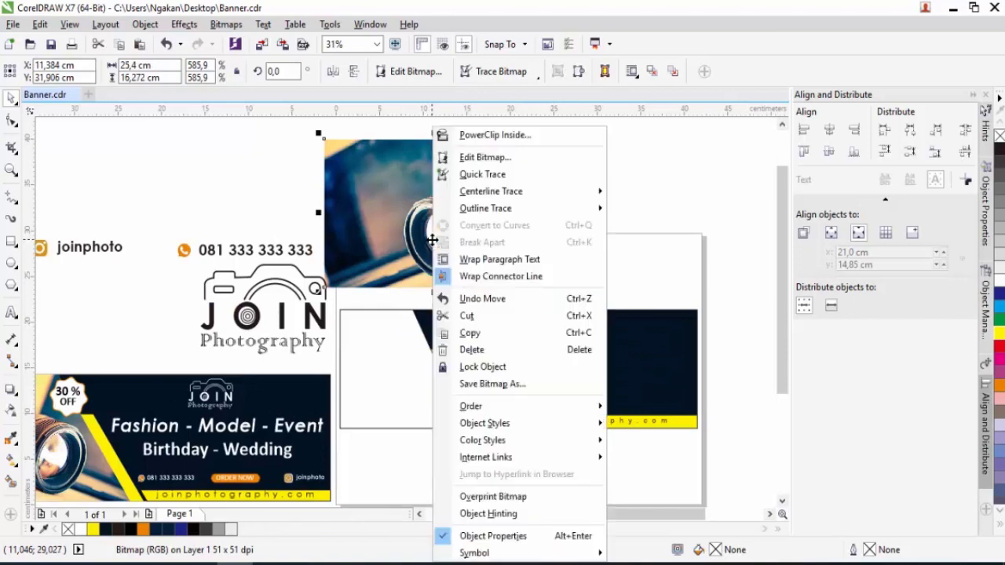
click(471, 136)
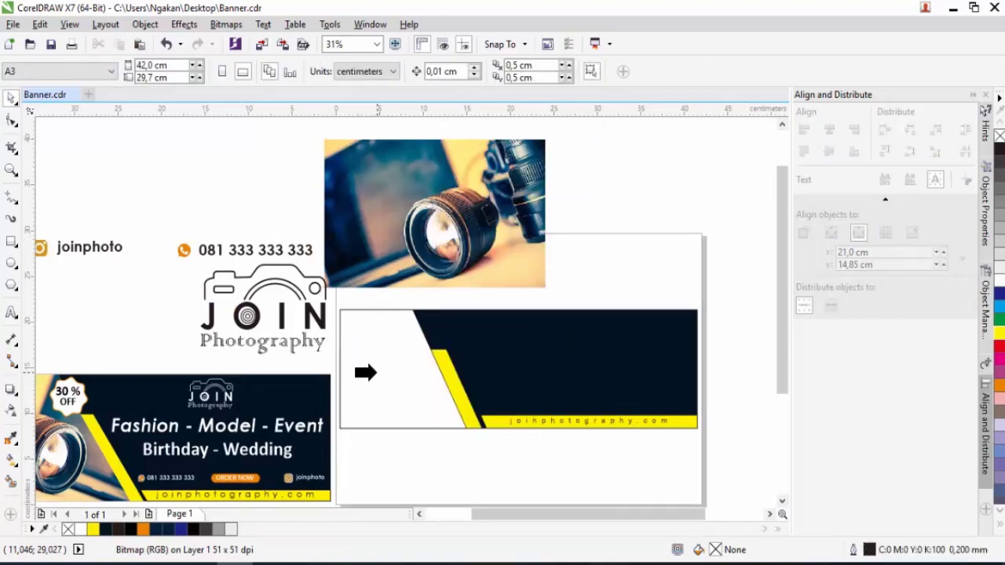
click(365, 372)
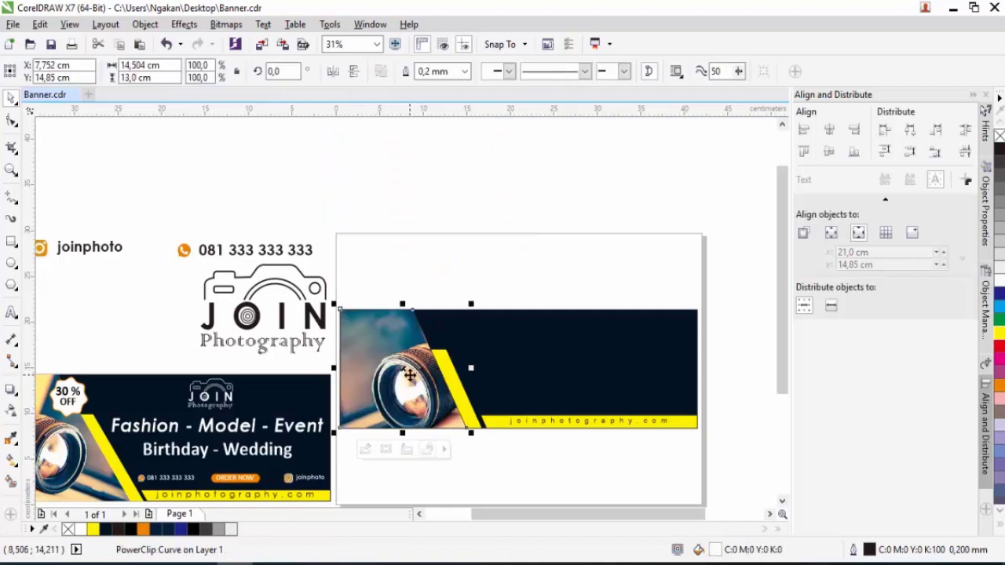
Step: Open the frame's PowerClip contents for editing and scale the photo down to about 21.1 × 13.5 cm around its centre
click(366, 450)
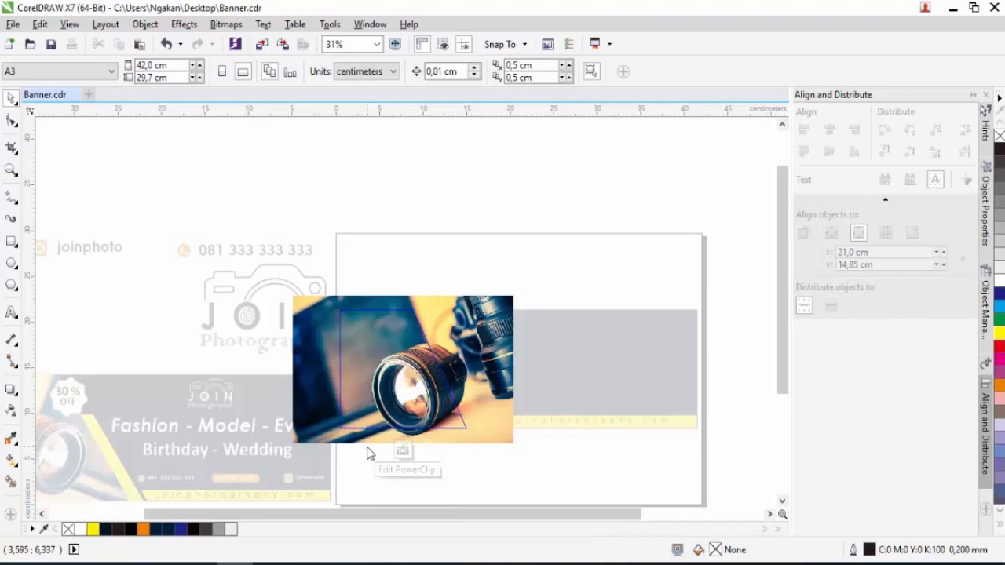
click(403, 399)
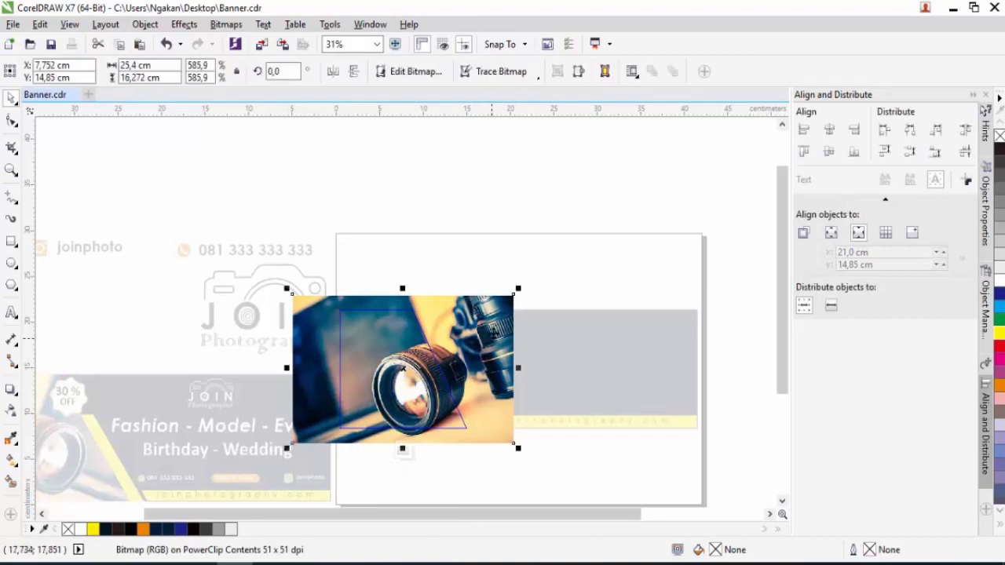
scroll(512, 299, up, 2)
drag(525, 279, 446, 305)
scroll(364, 363, down, 2)
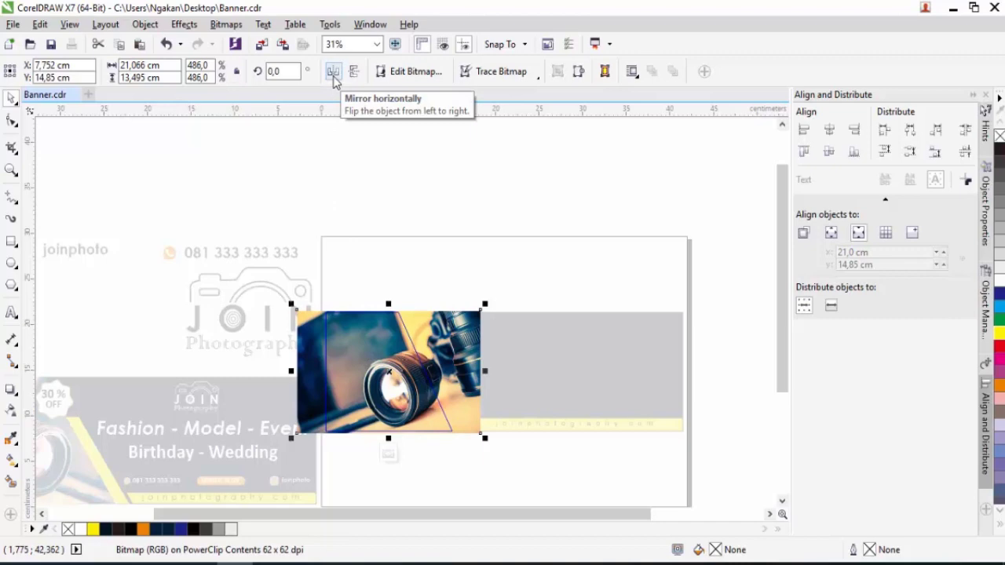
Step: Mirror the clipped photo horizontally, shift it right about 1.3 cm so the lens fills the frame, and finish editing the PowerClip
click(333, 72)
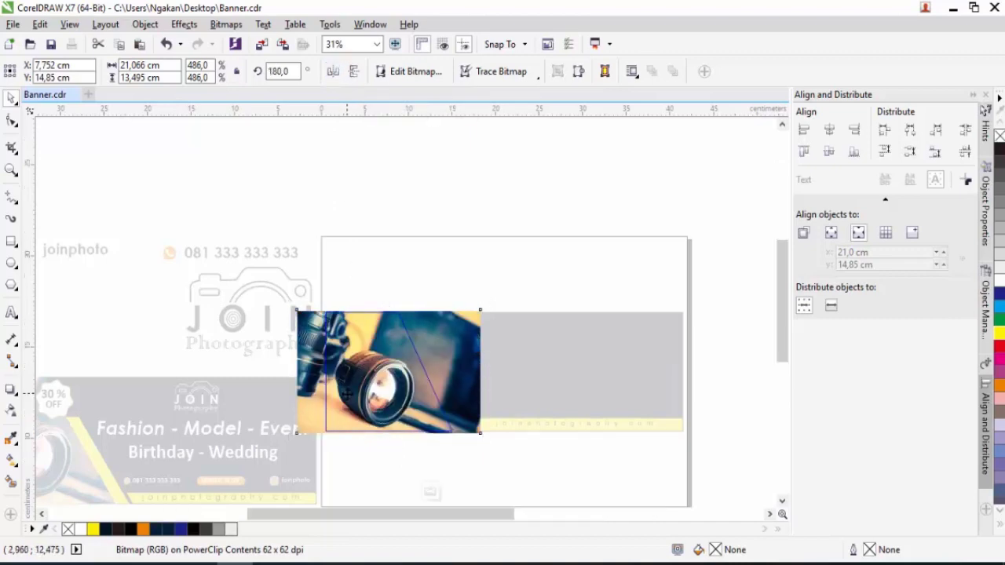
scroll(344, 394, up, 1)
drag(358, 392, 372, 392)
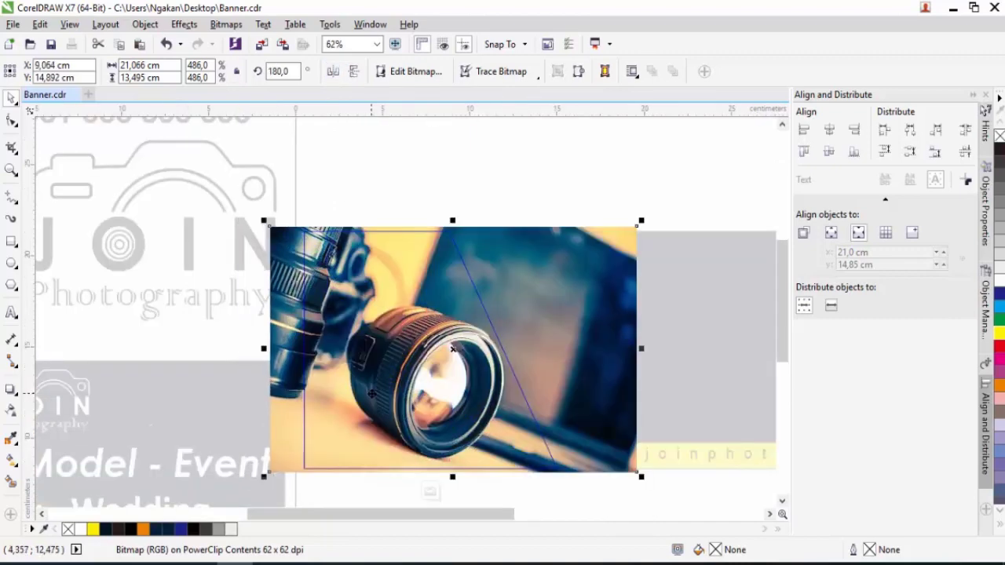
click(431, 493)
scroll(397, 393, down, 2)
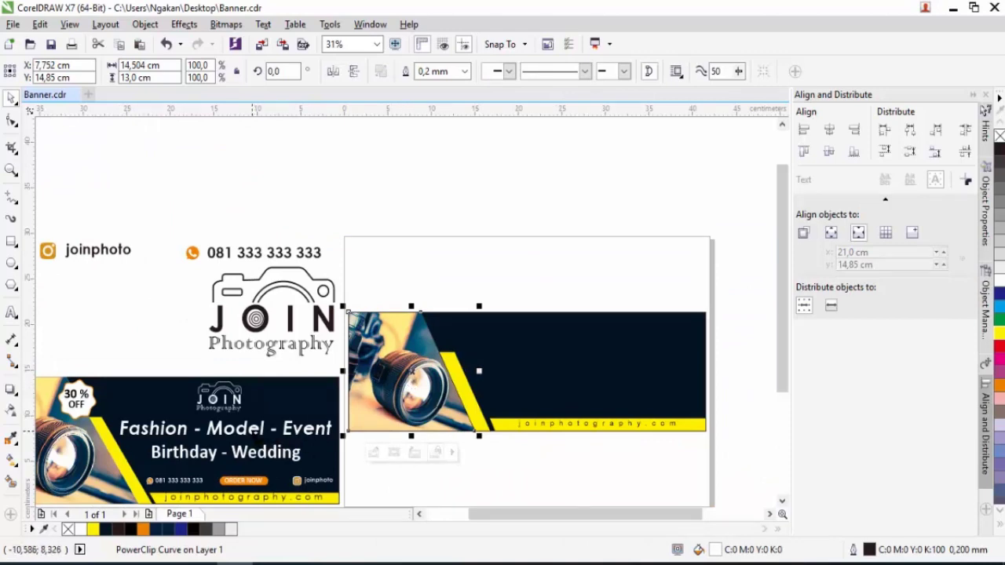
Step: Add the two-line artistic text "Fashion - Model - event" / "Birthday - Wedding" on the navy area, colour it white and enlarge it to about 71 pt
click(251, 434)
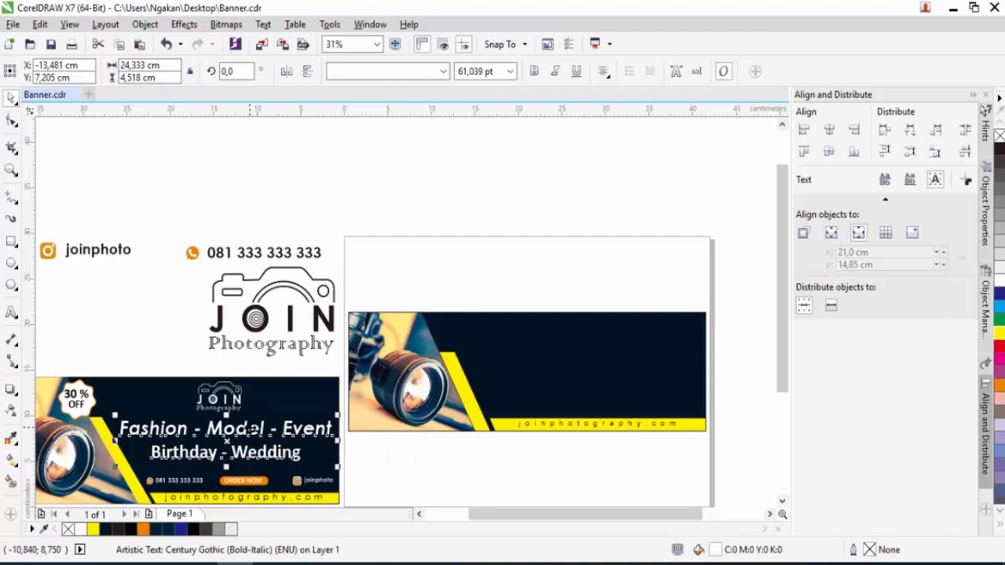
click(11, 312)
click(498, 335)
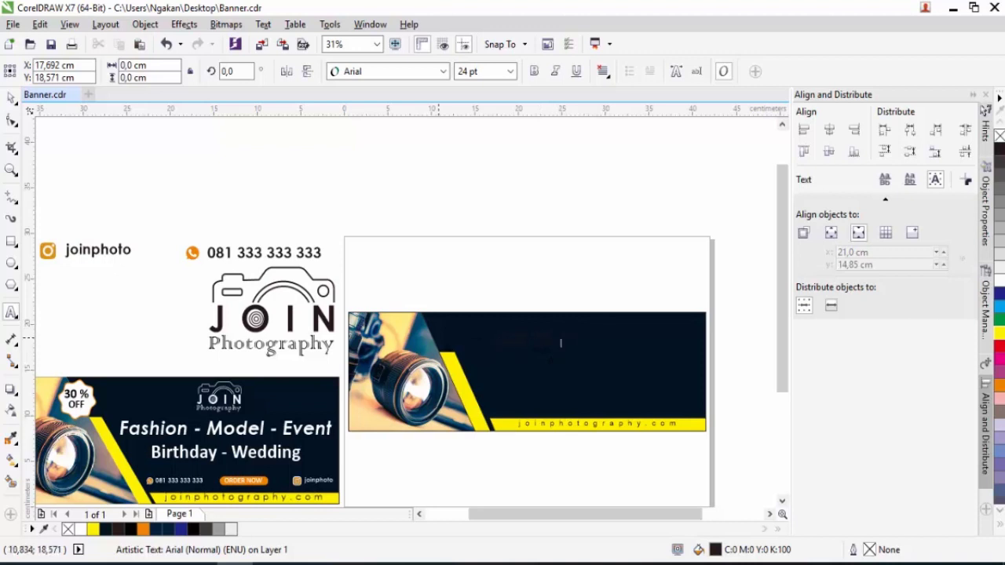
click(11, 96)
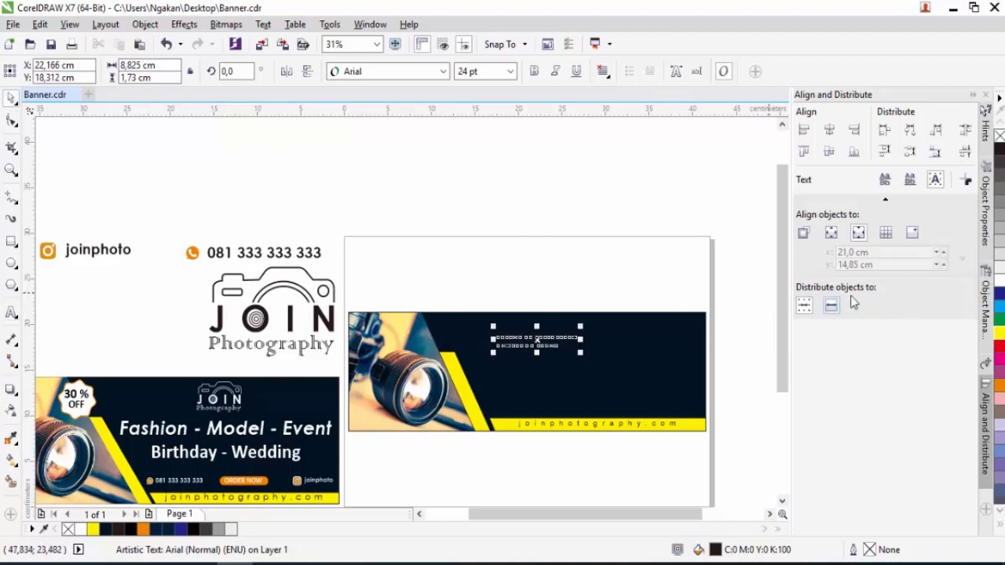
click(999, 267)
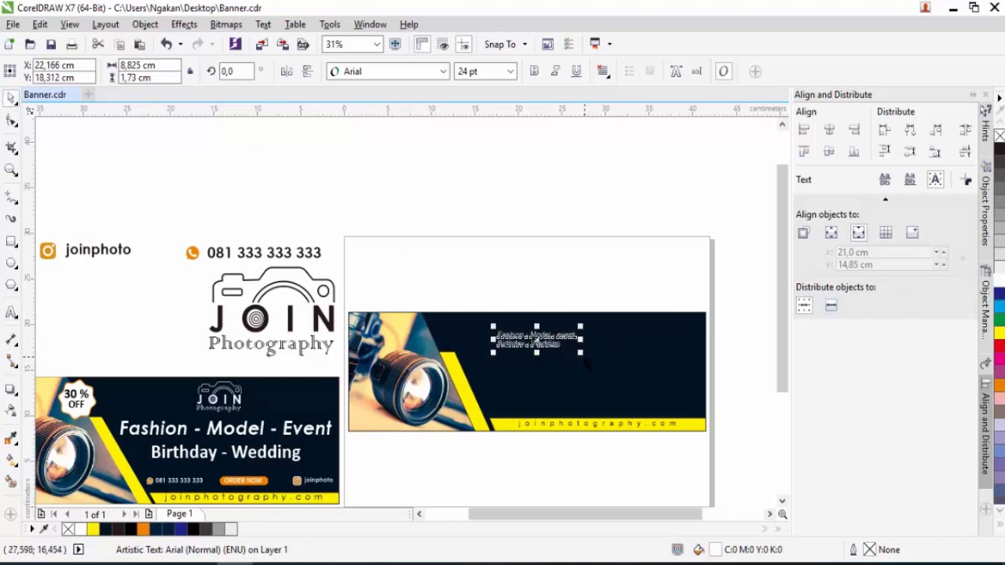
drag(581, 353, 656, 367)
Step: Capitalise the E of "Event" in the headline and centre-align its two lines
double_click(610, 325)
key(BackSpace)
text(E)
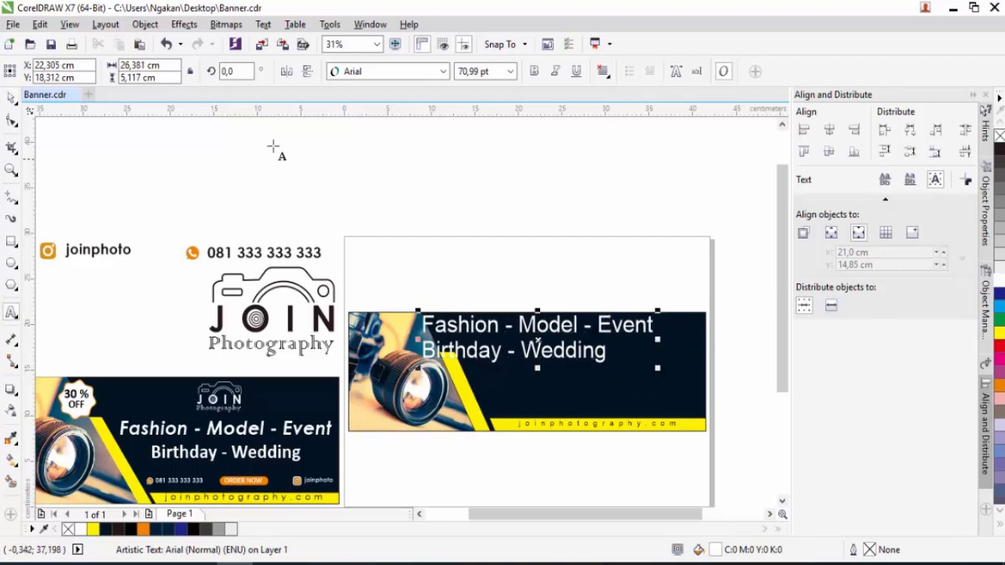
click(605, 73)
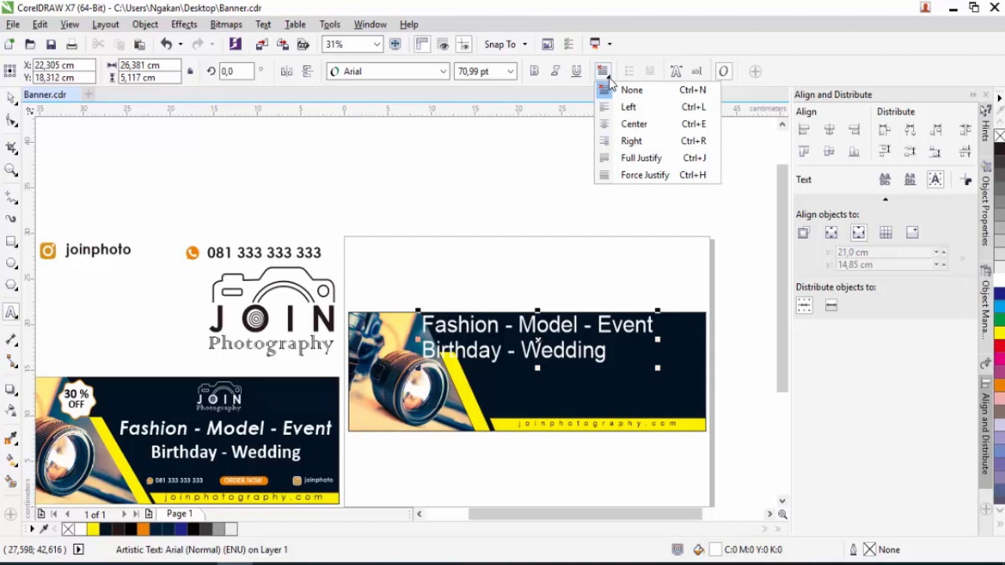
click(633, 124)
click(11, 97)
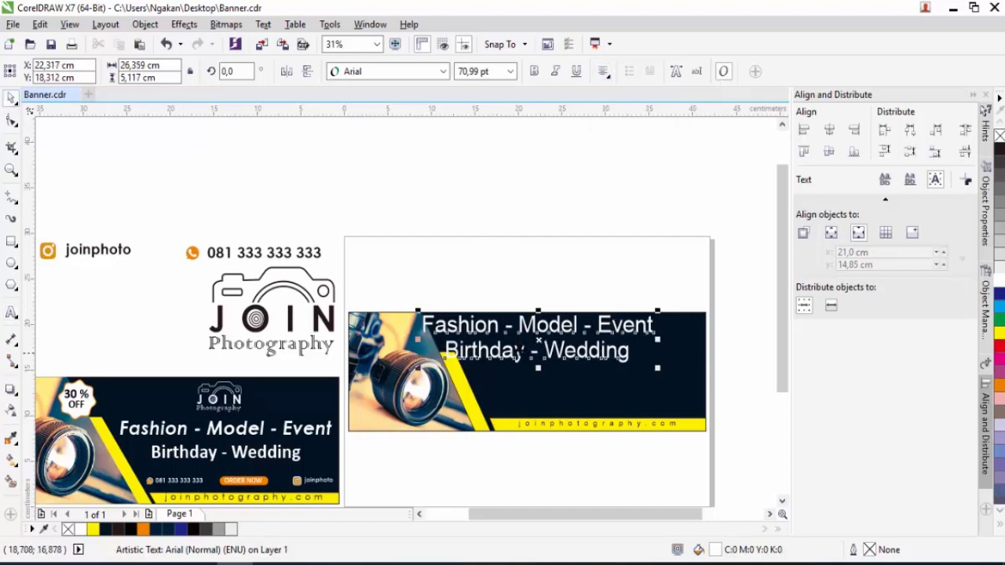
Step: Move the headline onto the navy area right of the yellow stripe and shrink it to about 62 pt, 23.1 cm wide
drag(542, 339, 589, 365)
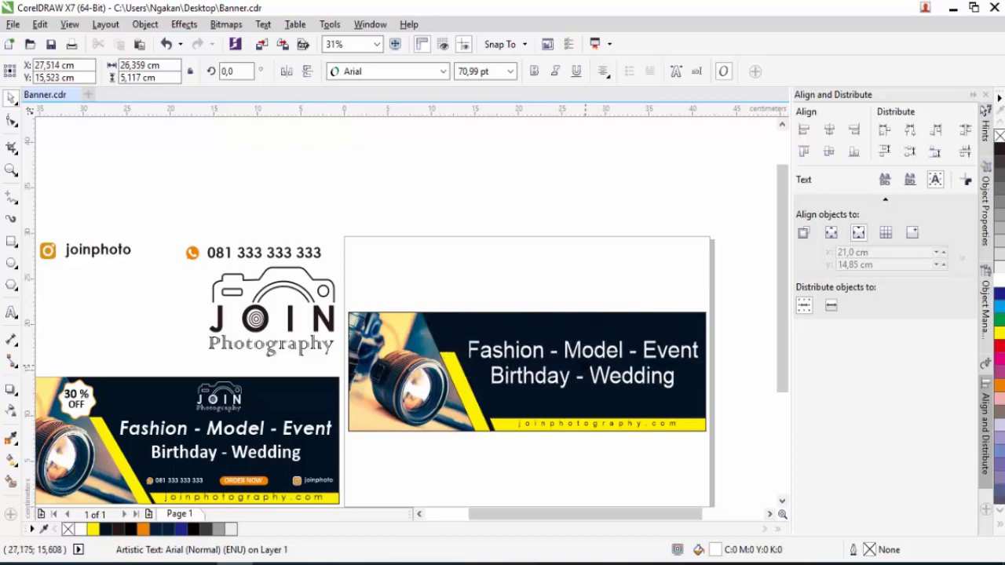
scroll(683, 343, up, 2)
drag(724, 328, 695, 335)
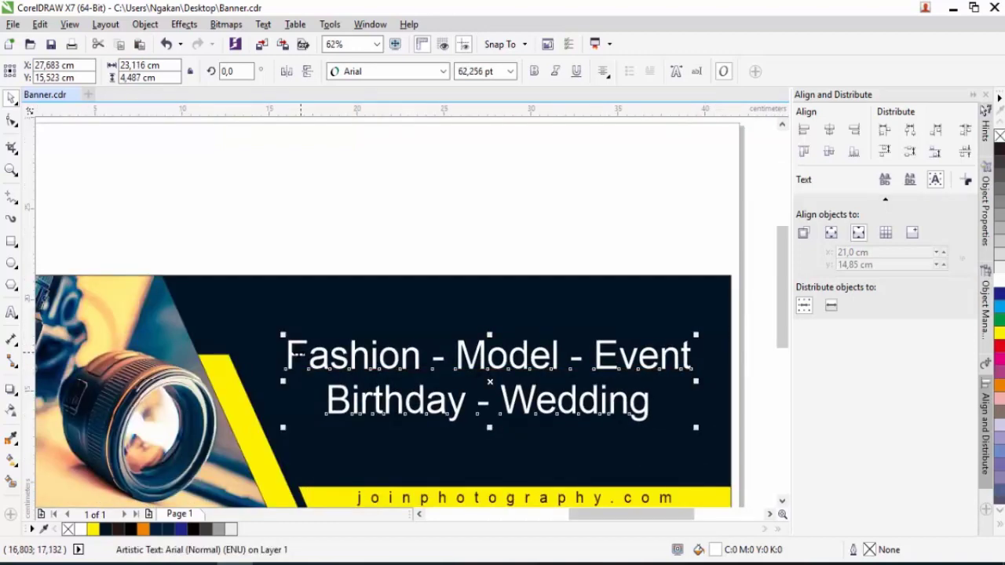
Step: Set the headline's first line, "Fashion - Model - Event", in Calibri Bold Italic
double_click(287, 353)
drag(287, 354, 694, 364)
click(443, 71)
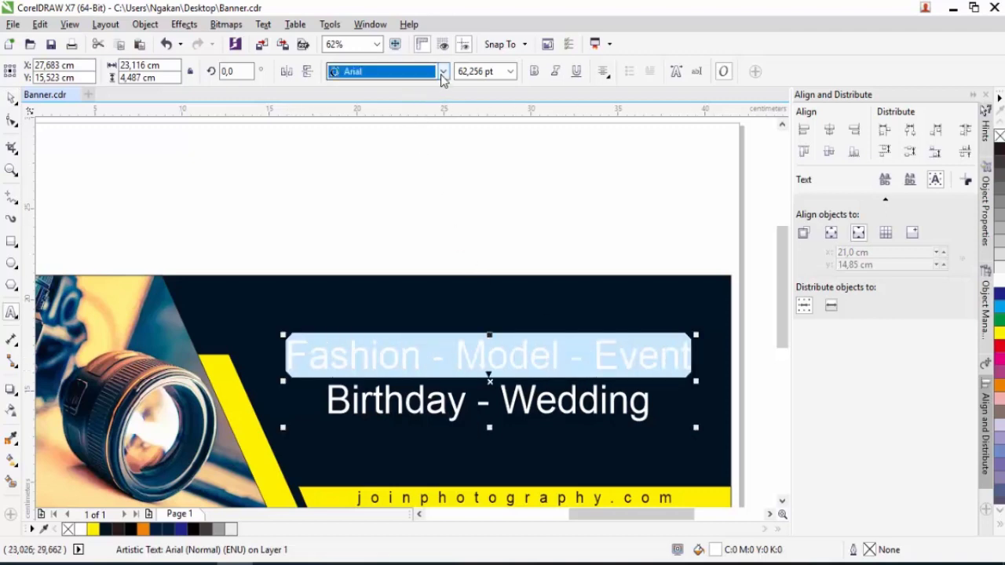
mouse_move(436, 116)
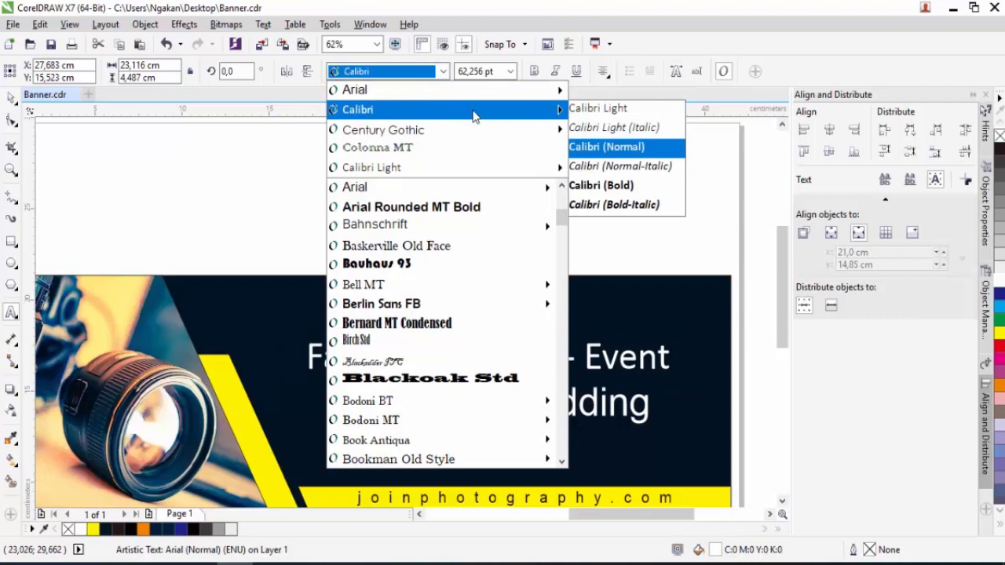
click(582, 187)
click(555, 71)
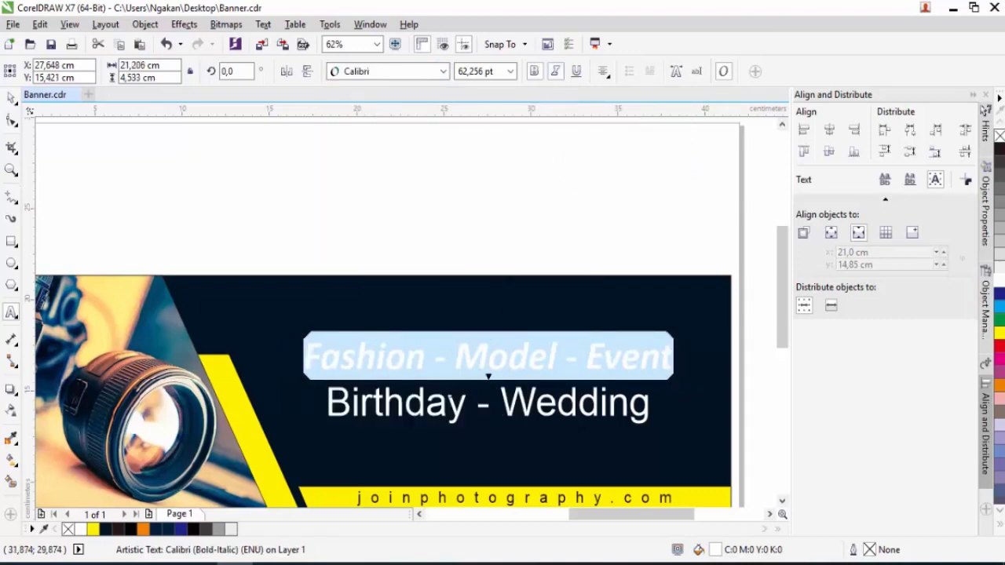
Step: Set the headline's second line, "Birthday - Wedding", in Century Gothic Bold
drag(326, 402, 651, 403)
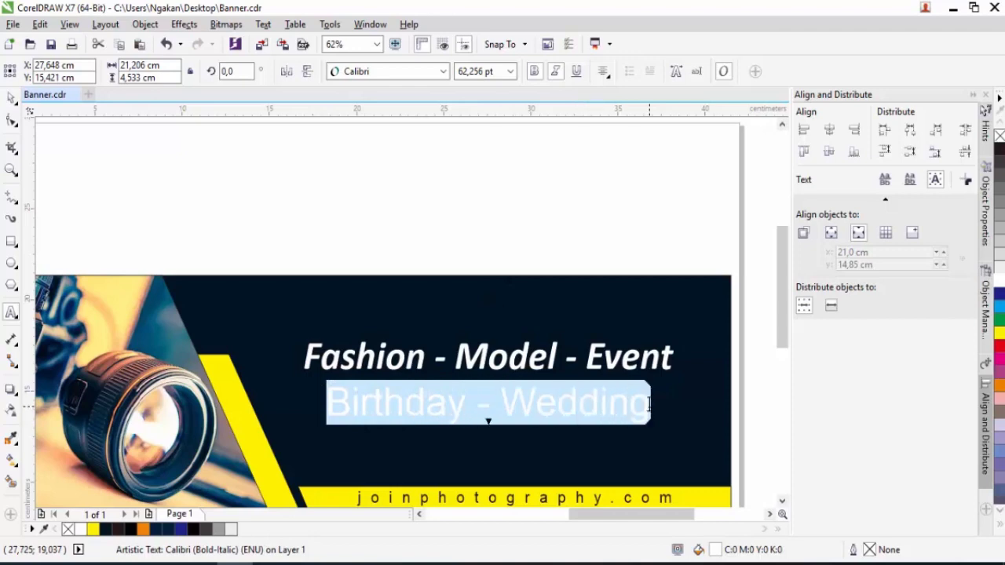
click(443, 71)
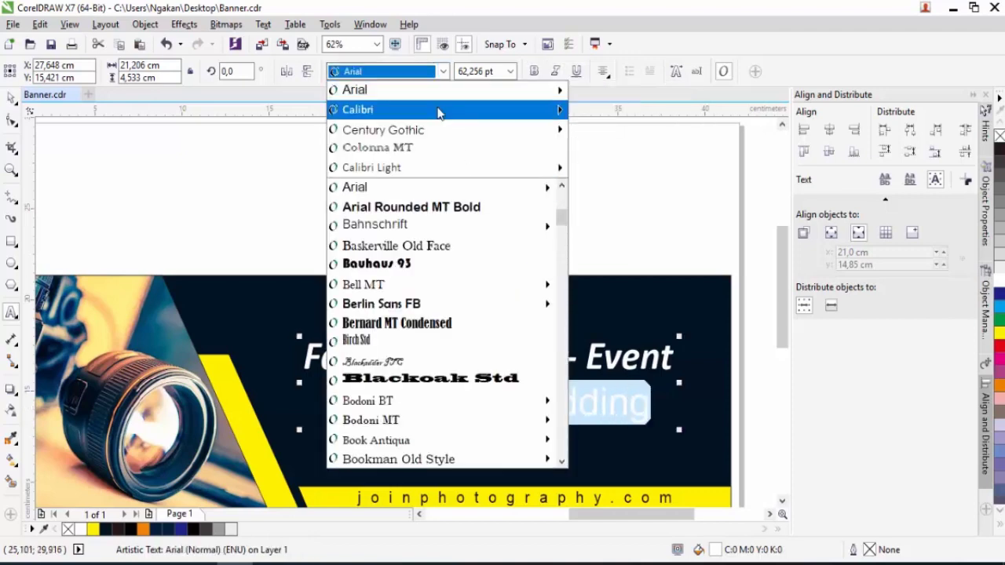
mouse_move(436, 126)
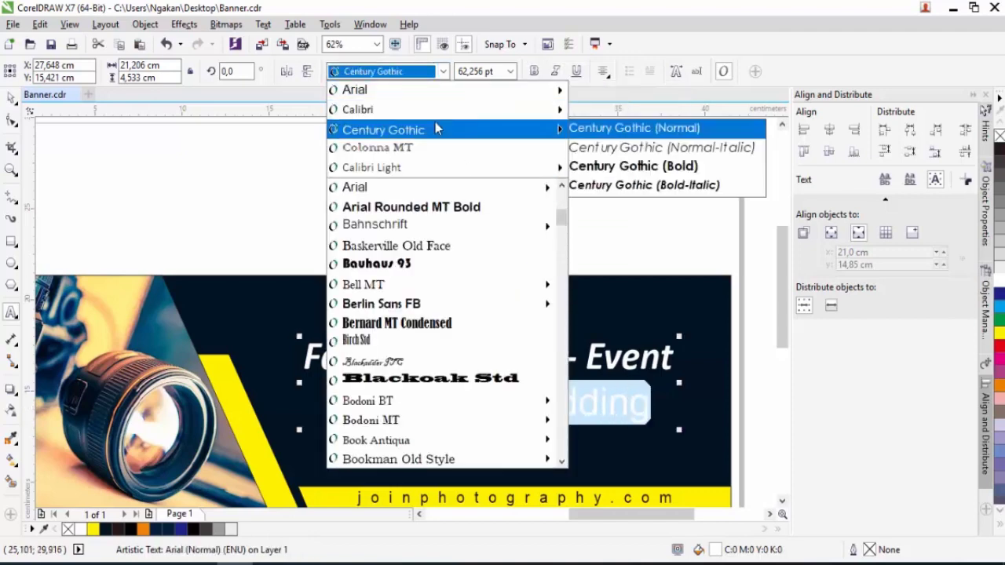
click(611, 170)
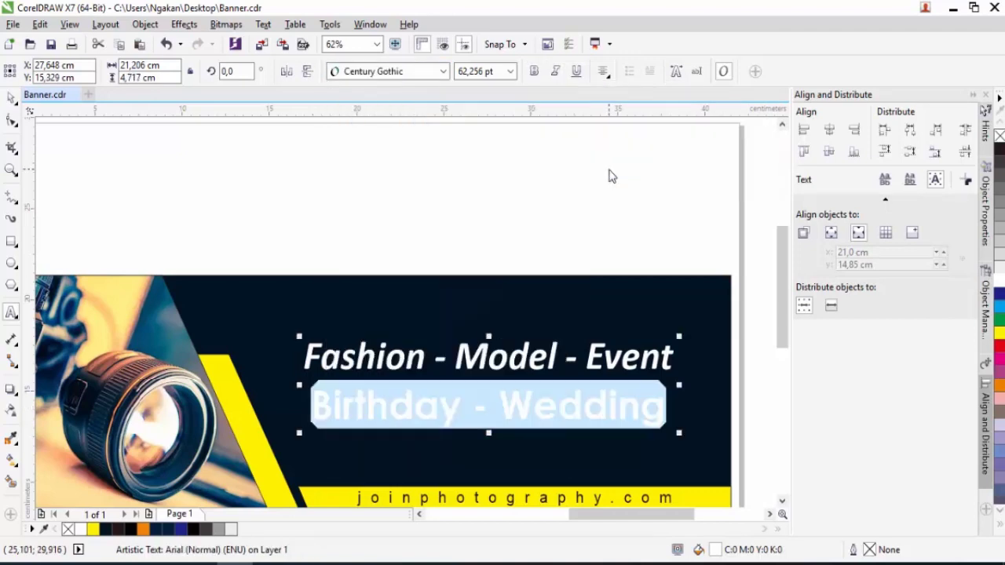
click(11, 96)
click(353, 230)
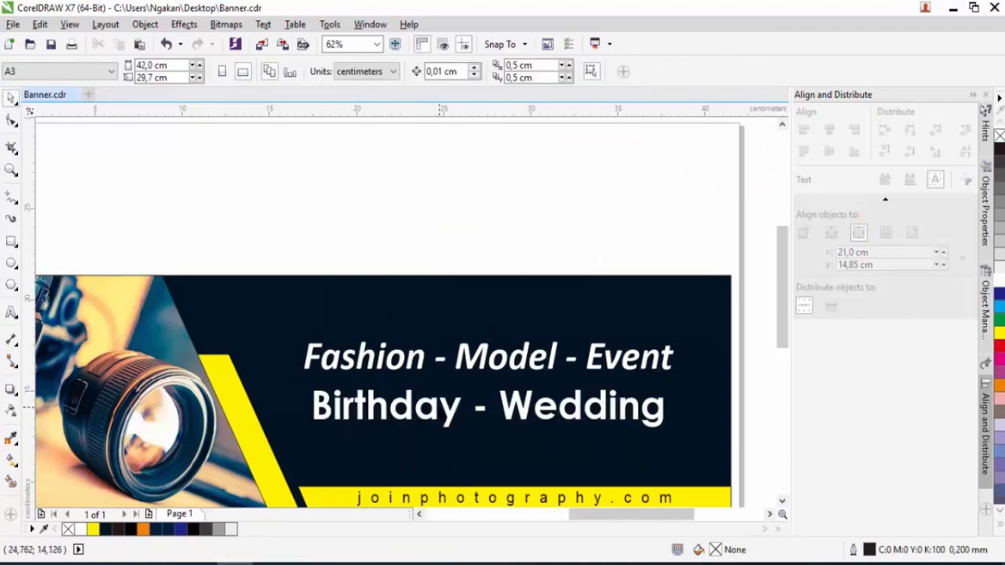
Step: Tighten the headline's line spacing with the Shape tool to a block height of about 4.3 cm and move the text slightly down
click(437, 412)
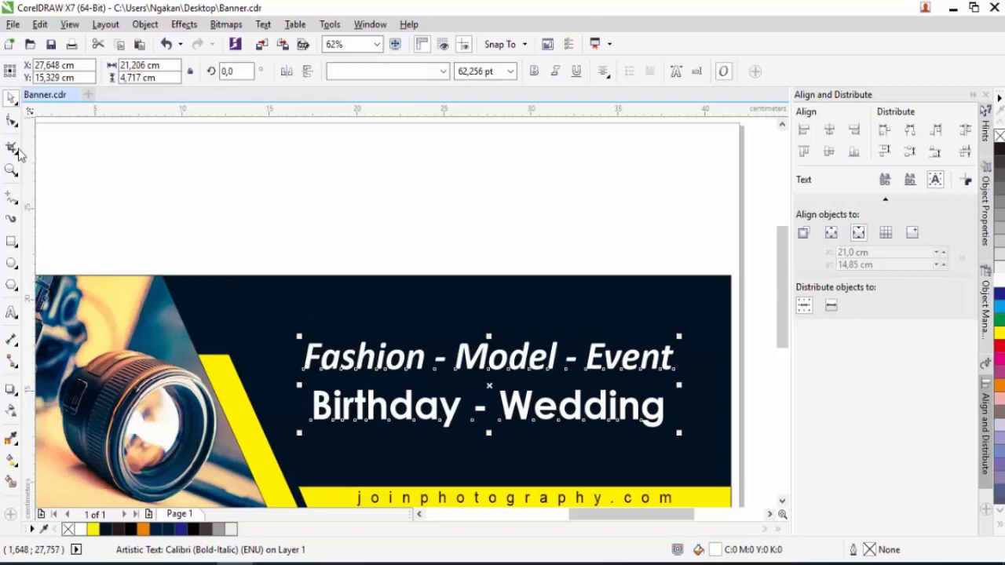
click(11, 122)
drag(299, 432, 302, 415)
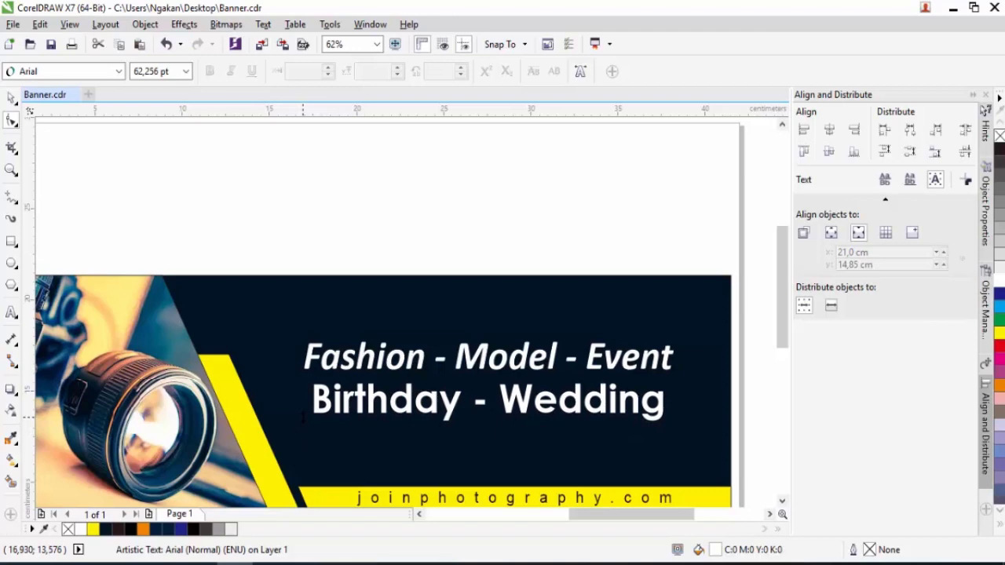
click(11, 97)
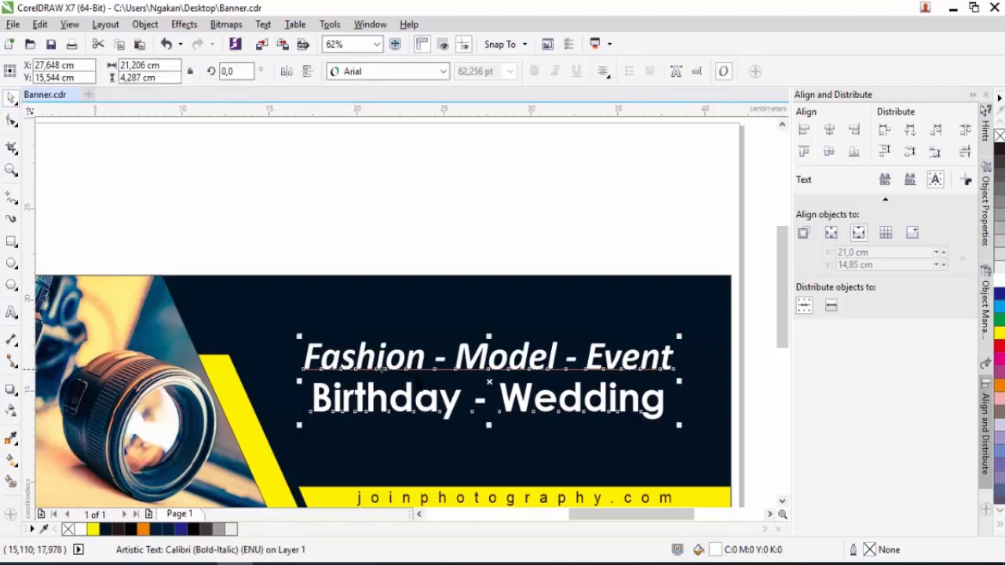
drag(492, 383, 495, 394)
scroll(511, 345, down, 1)
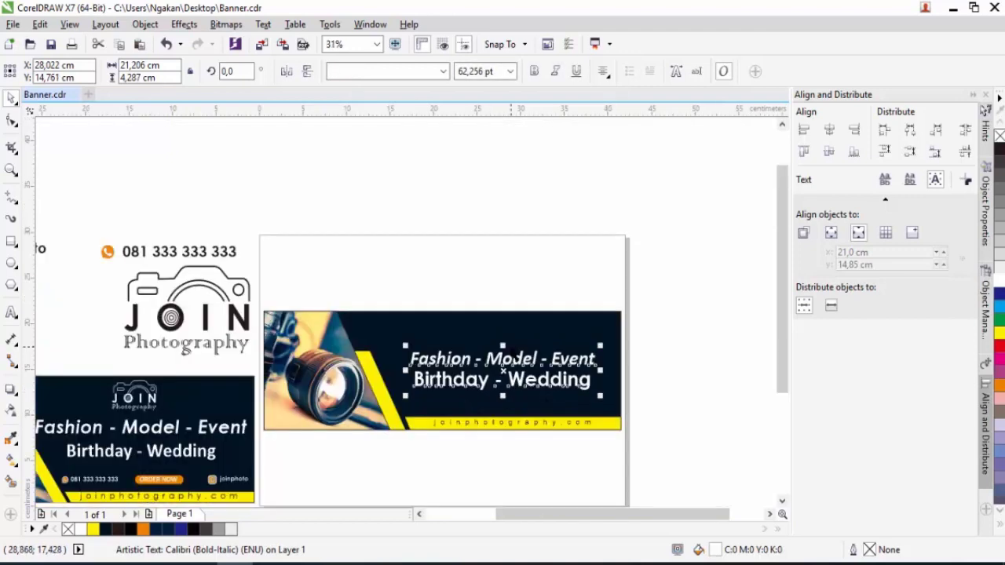
Step: Copy the white JOIN Photography logo from the reference banner and place the copy above the headline on the new banner
click(208, 318)
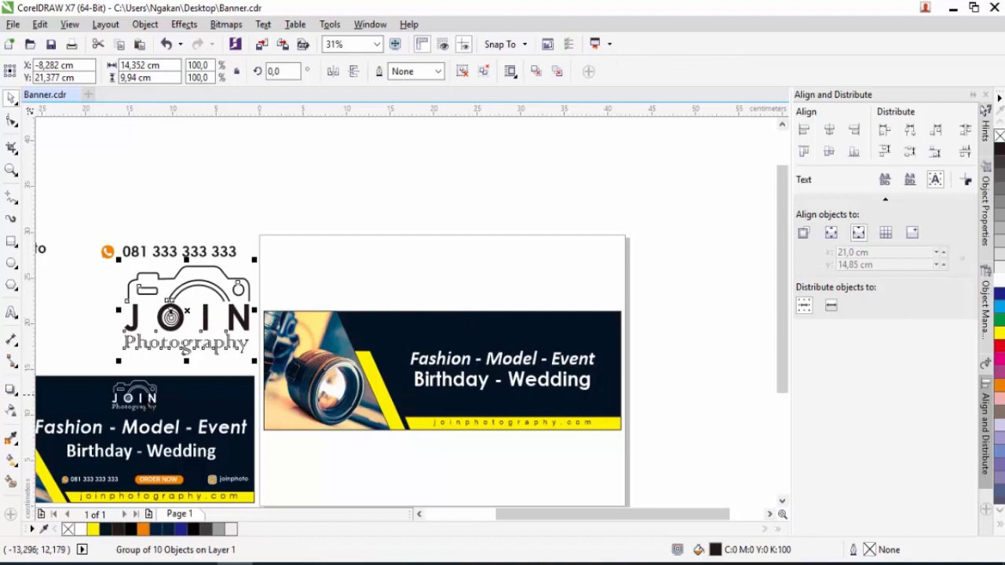
click(137, 398)
drag(139, 393, 496, 332)
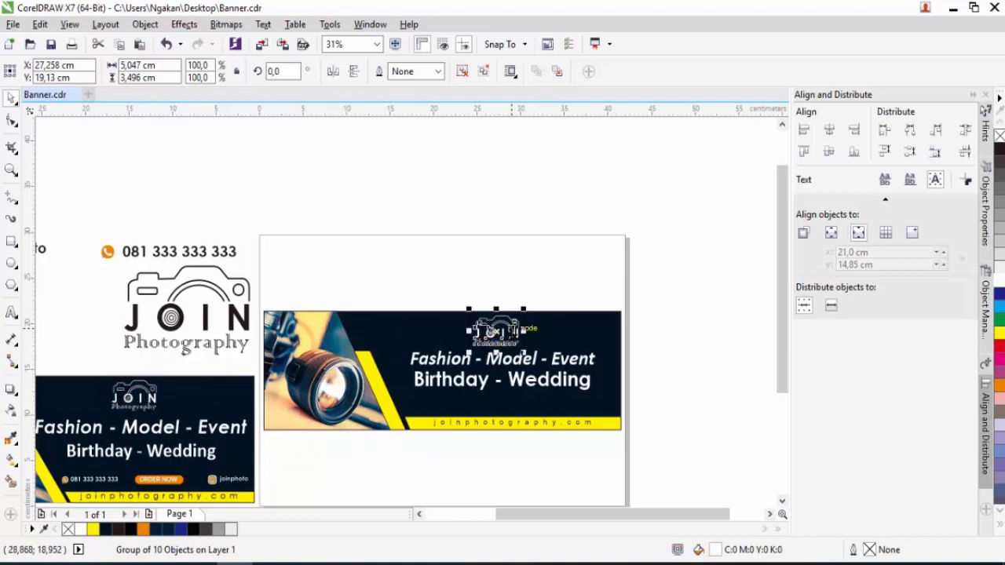
Step: Enlarge the white JOIN Photography logo on the new banner proportionally from its center to about 5.23 × 3.62 cm
scroll(512, 336, up, 4)
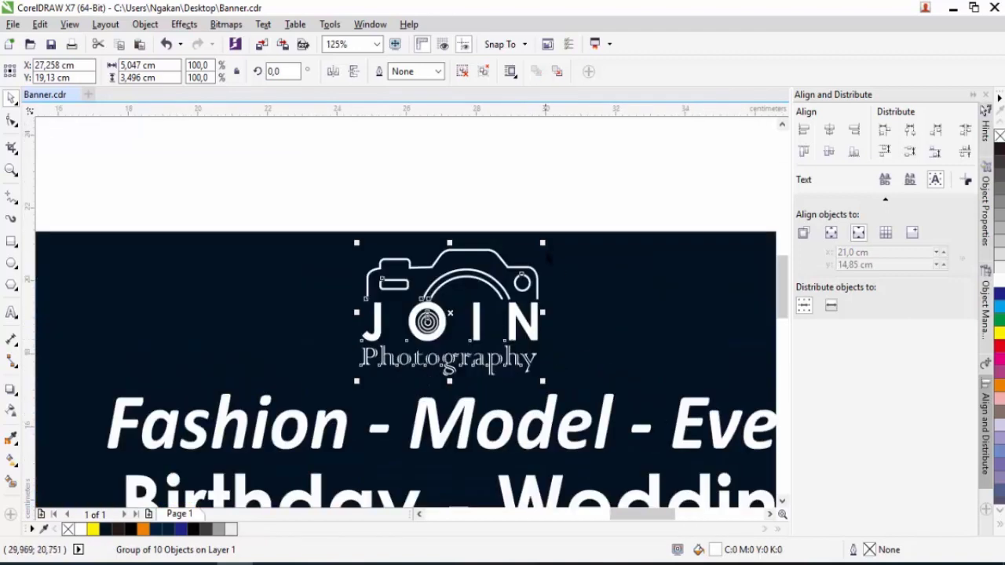
drag(543, 244, 559, 241)
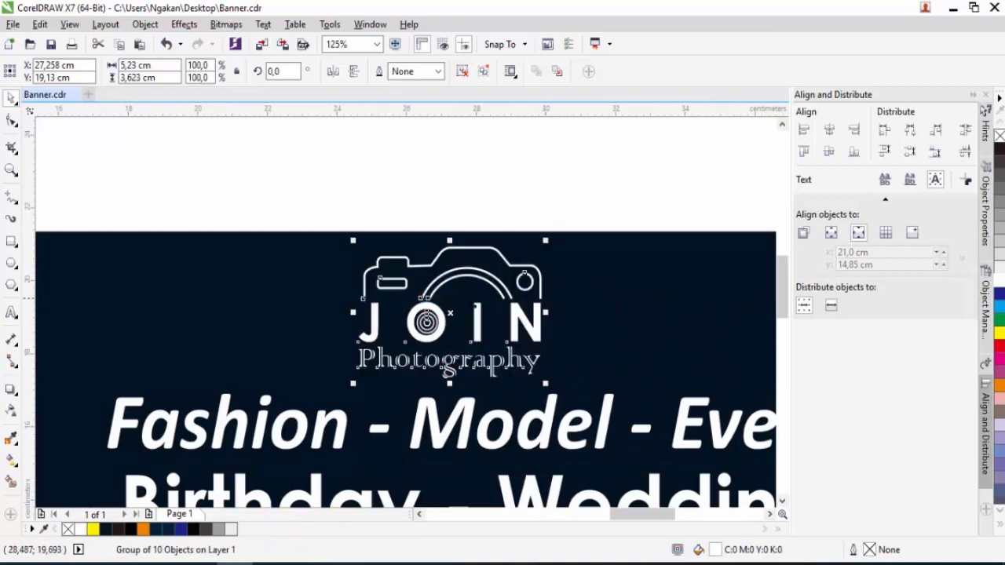
scroll(462, 271, down, 4)
click(462, 271)
scroll(453, 255, down, 2)
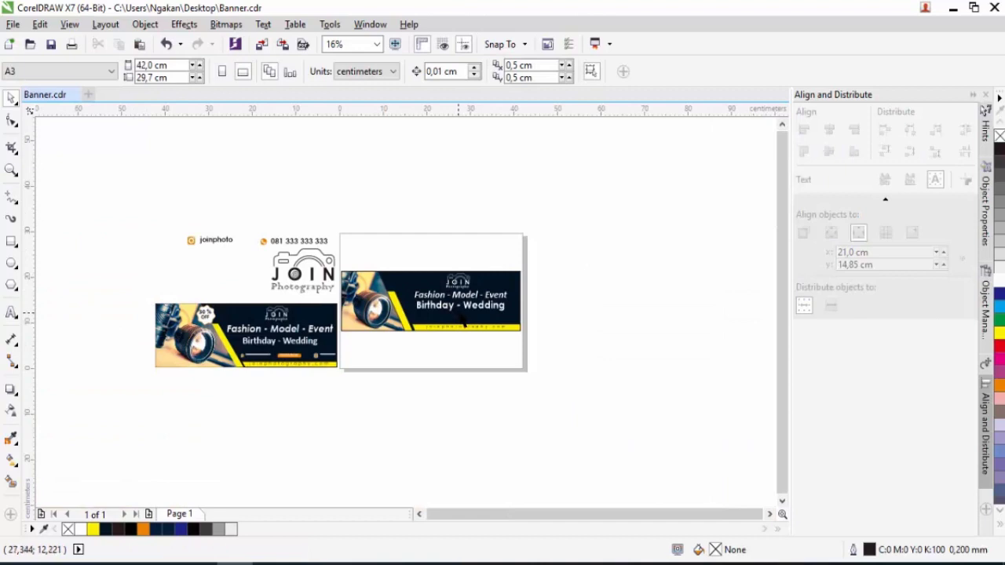
Step: Draw a rectangle about 5.5 × 1.3 cm between the headline and the website strip, and round its corners to about 0.656 cm
scroll(467, 327, up, 4)
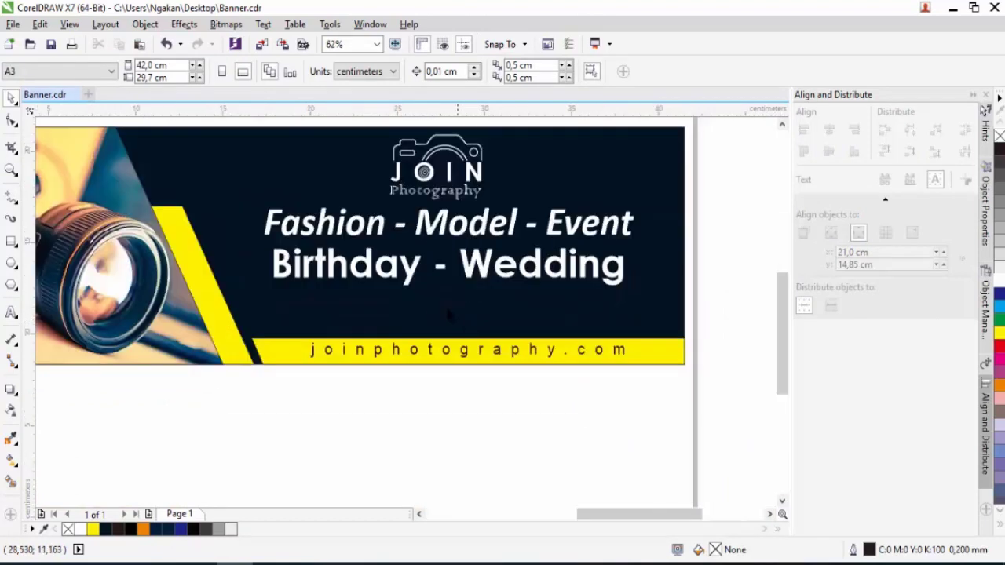
click(11, 241)
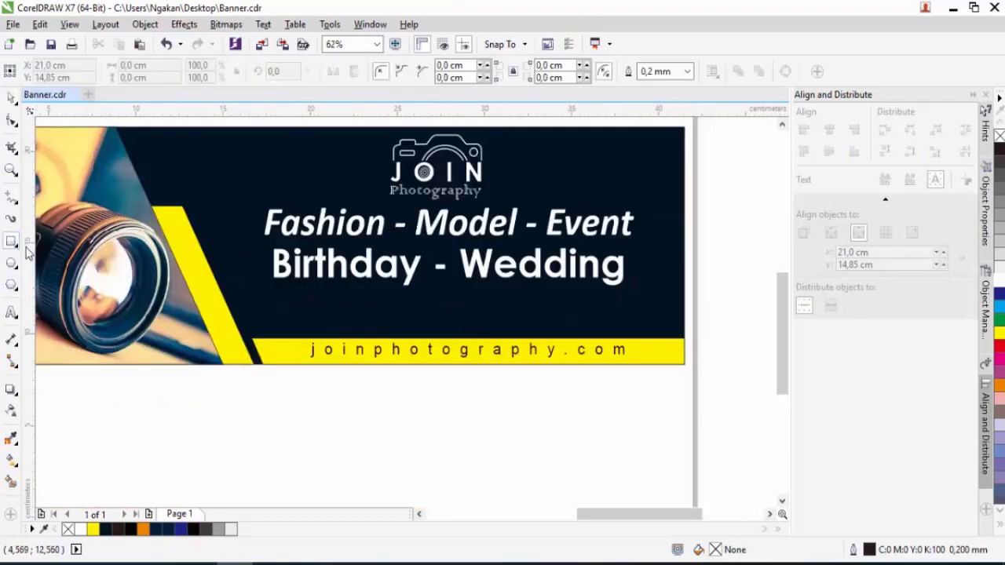
drag(411, 304, 508, 328)
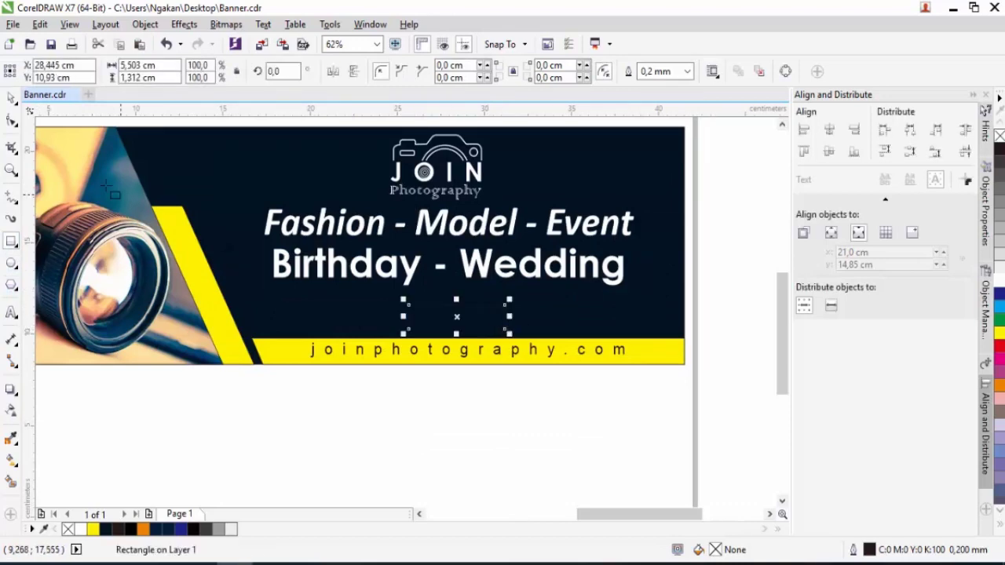
click(11, 121)
mouse_move(408, 305)
mouse_down()
mouse_move(444, 305)
mouse_move(420, 304)
mouse_up()
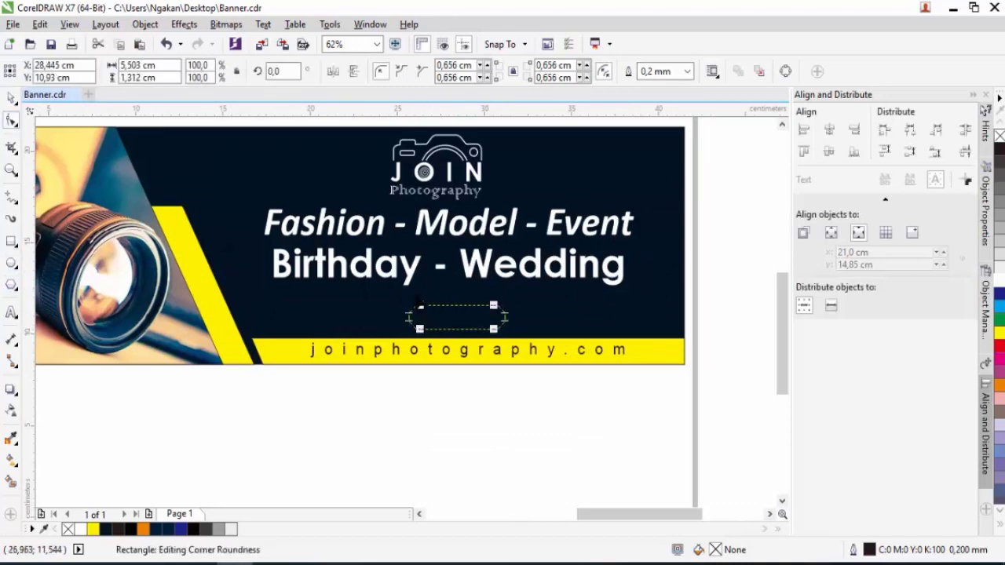
Step: Fill the rounded rectangle with orange C:0 M:60 Y:100 K:0 and remove its outline
click(12, 98)
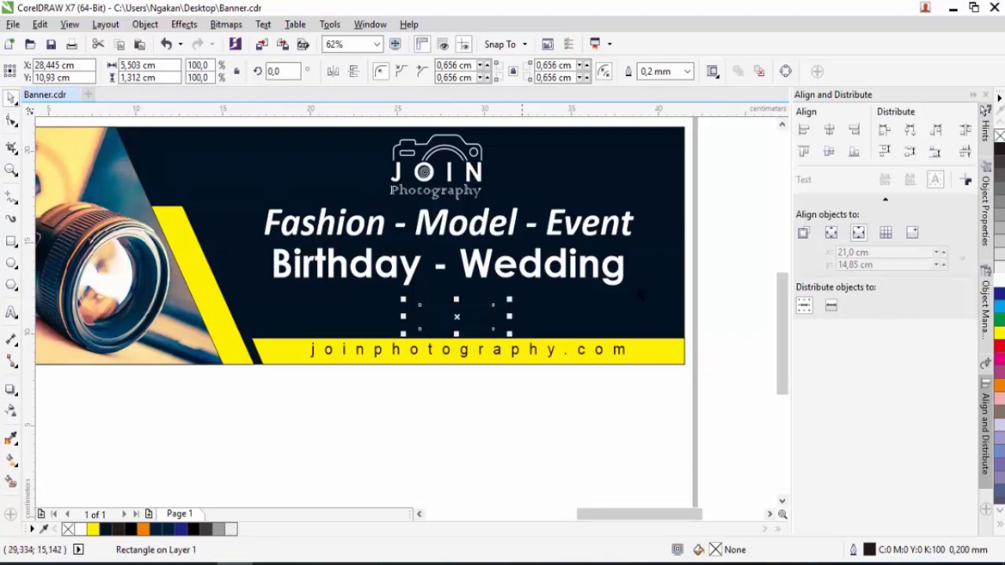
click(999, 388)
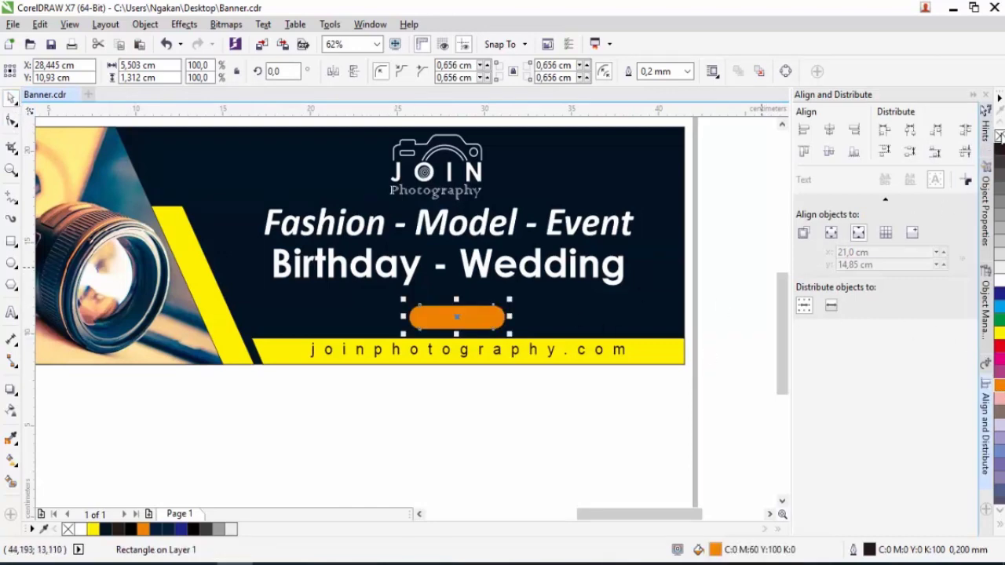
right_click(998, 135)
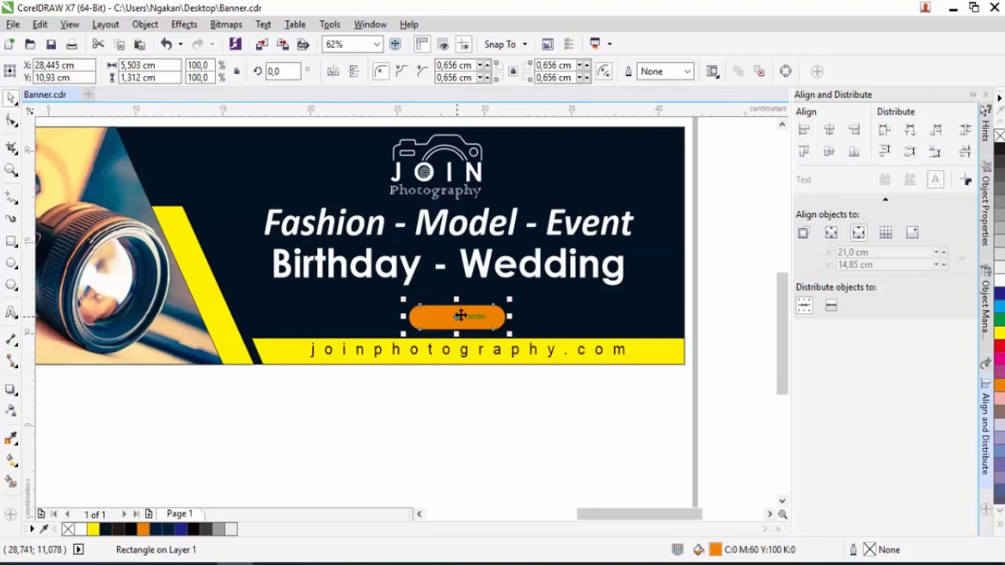
Step: Add the text "ORDER NOW" on the orange button and set it in Calibri Bold
click(11, 312)
click(424, 318)
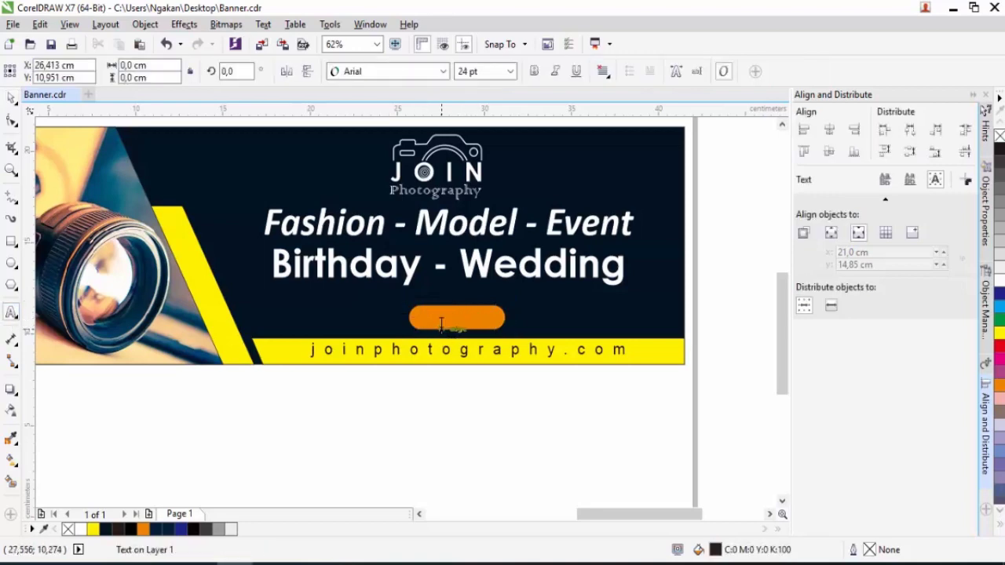
text(ORDER NO)
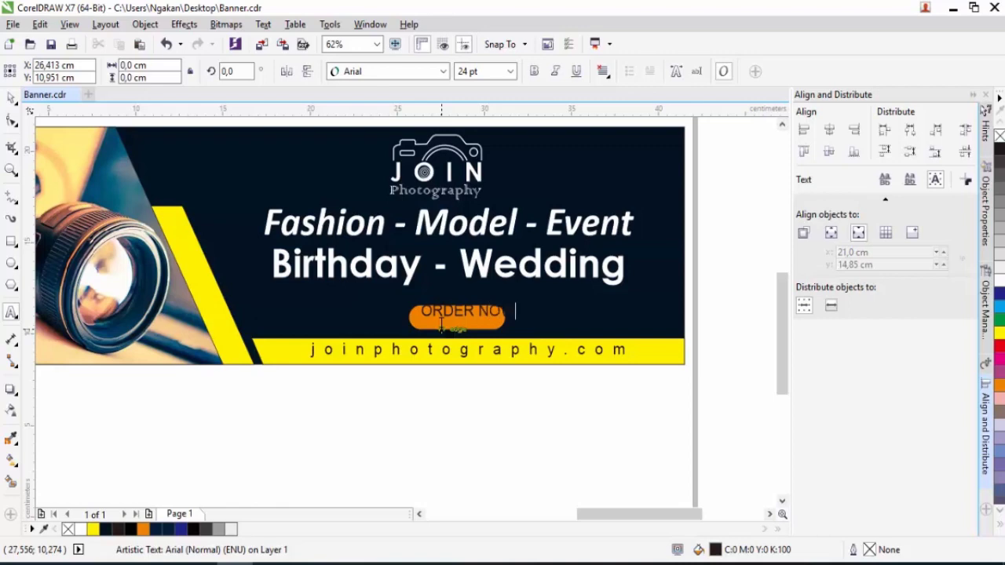
click(443, 71)
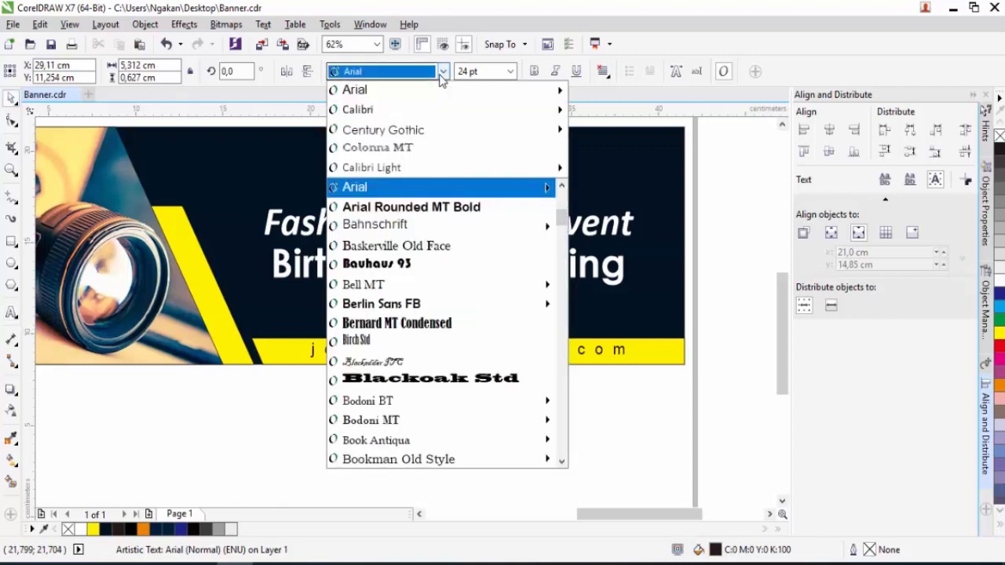
mouse_move(412, 167)
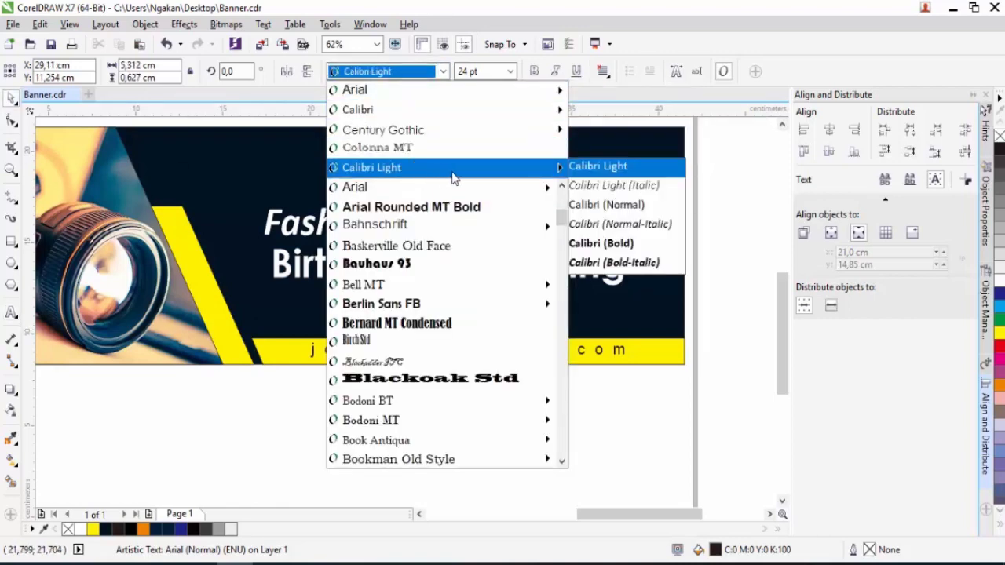
click(601, 243)
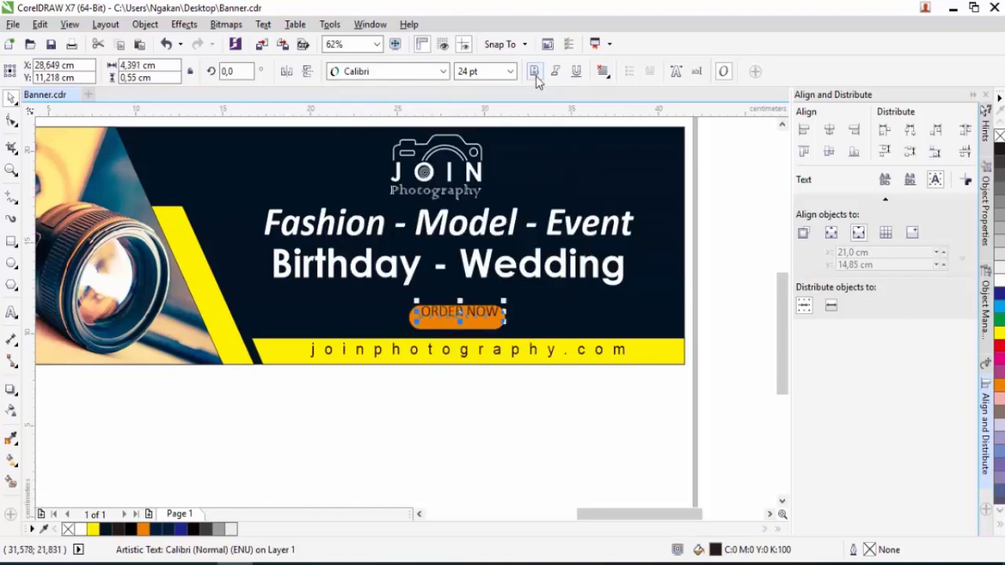
Step: Center the ORDER NOW text on the orange button and color it black C:100 M:100 Y:100 K:100
scroll(460, 311, up, 5)
drag(466, 325, 449, 348)
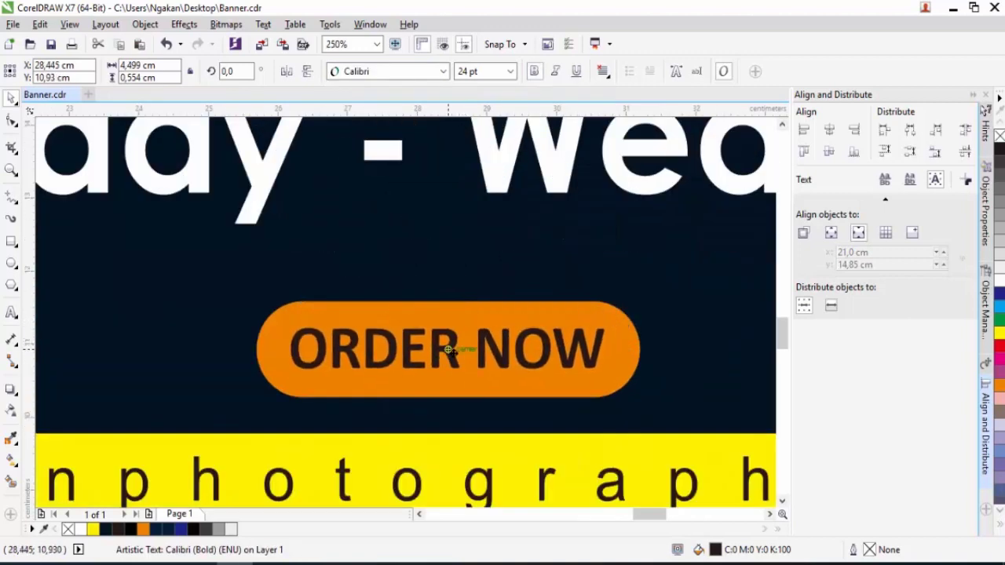
click(999, 531)
click(987, 215)
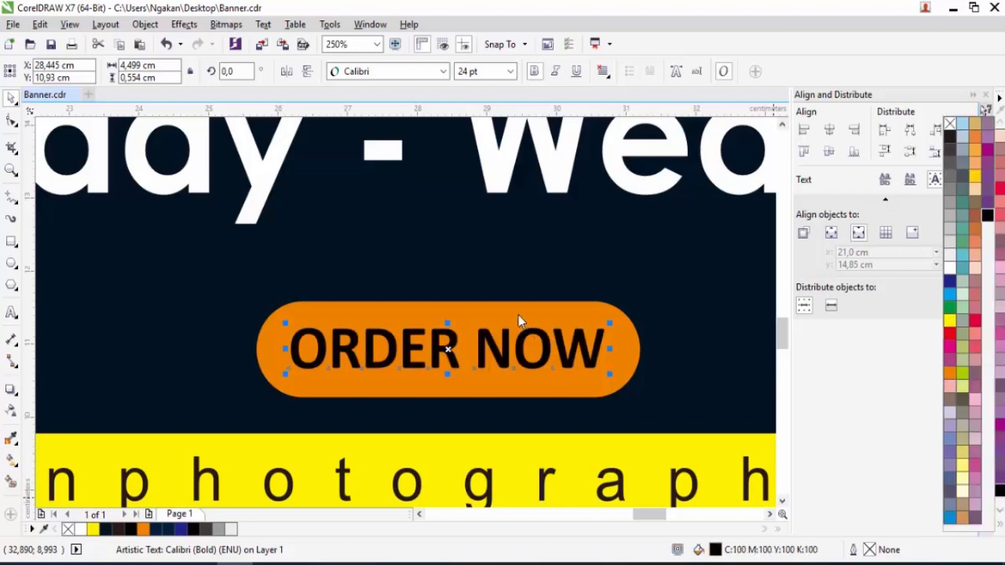
Step: Group the ORDER NOW text with its orange button shape
shift+click(490, 307)
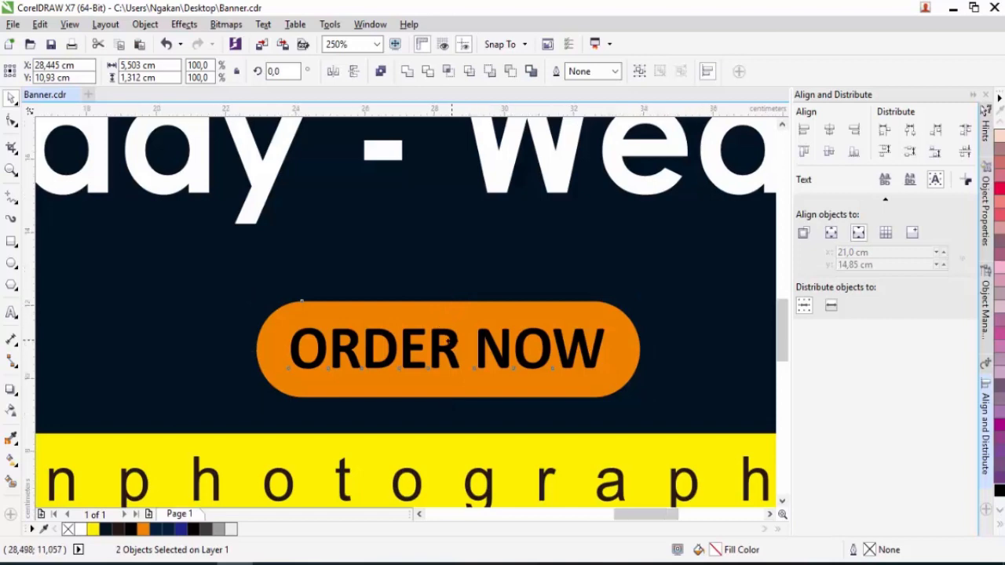
scroll(450, 339, down, 1)
right_click(479, 346)
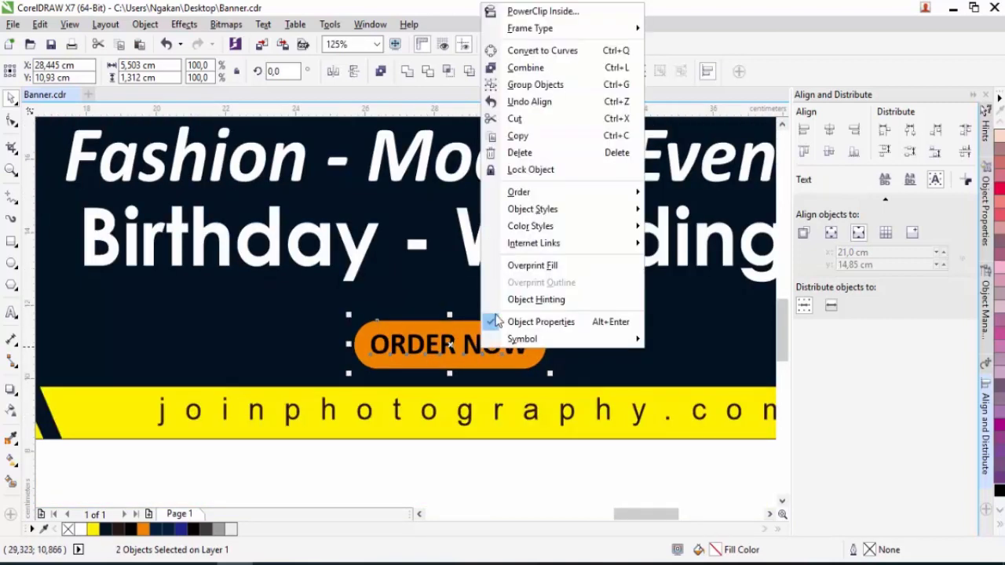
click(510, 83)
scroll(489, 294, down, 1)
key(Escape)
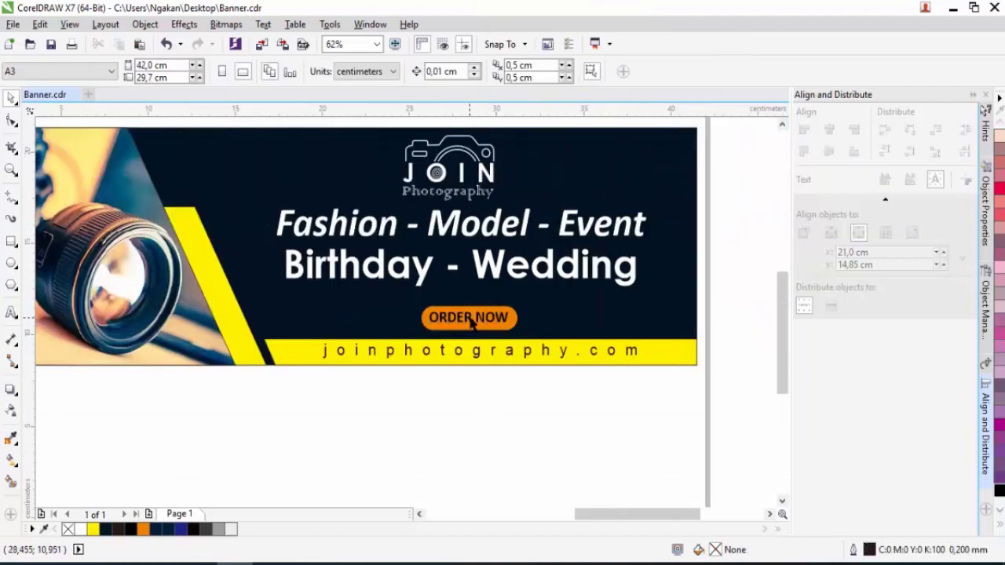
Step: Copy the joinphoto Instagram tag and the WhatsApp contact number from the reference banner to either side of the ORDER NOW button
scroll(474, 325, down, 1)
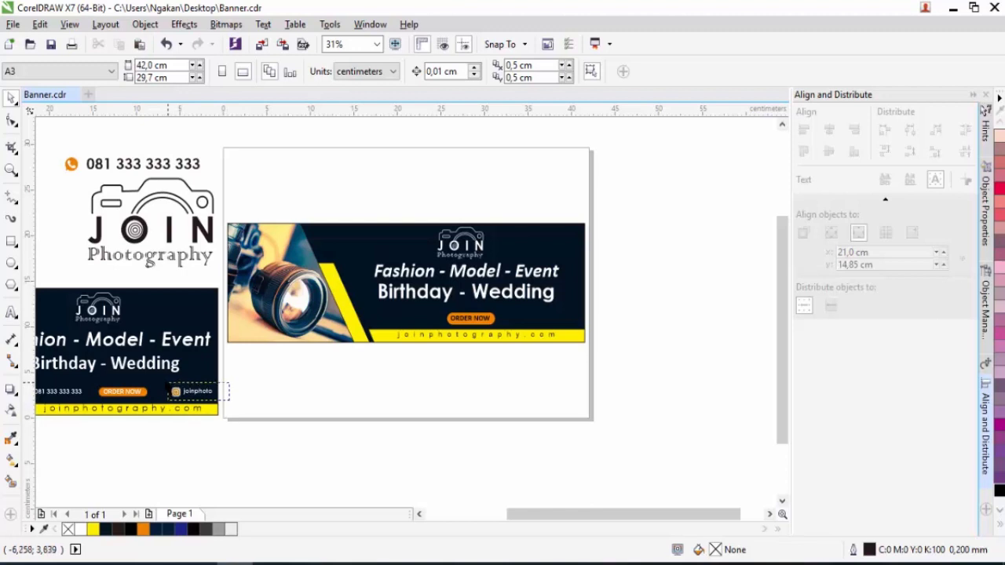
click(179, 391)
drag(187, 393, 539, 321)
drag(121, 392, 422, 323)
Step: Align the contact number, ORDER NOW button and Instagram tag in one row above the website strip and distribute them horizontally by their centers
scroll(487, 328, up, 1)
shift+click(409, 325)
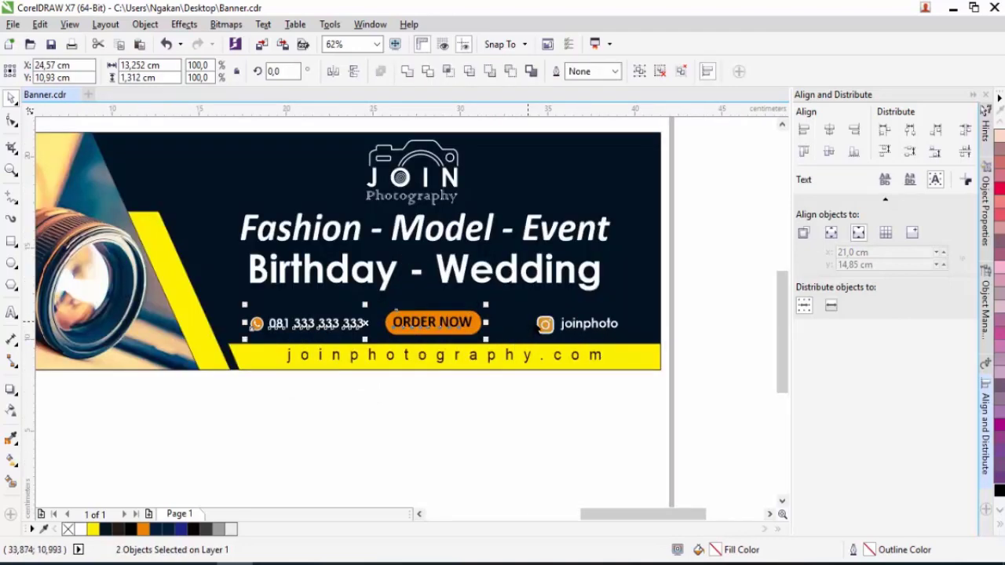
shift+click(545, 325)
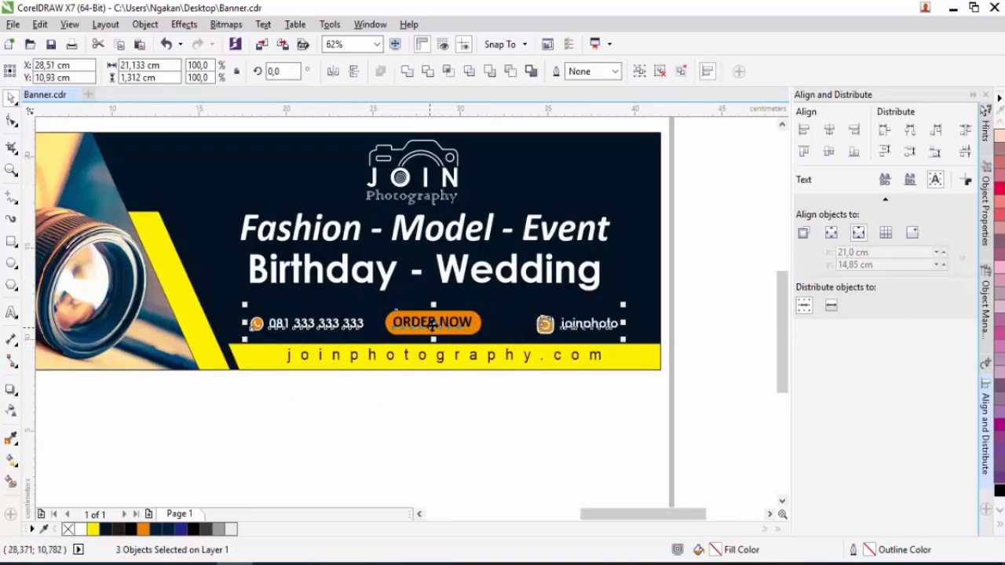
click(149, 27)
mouse_move(219, 205)
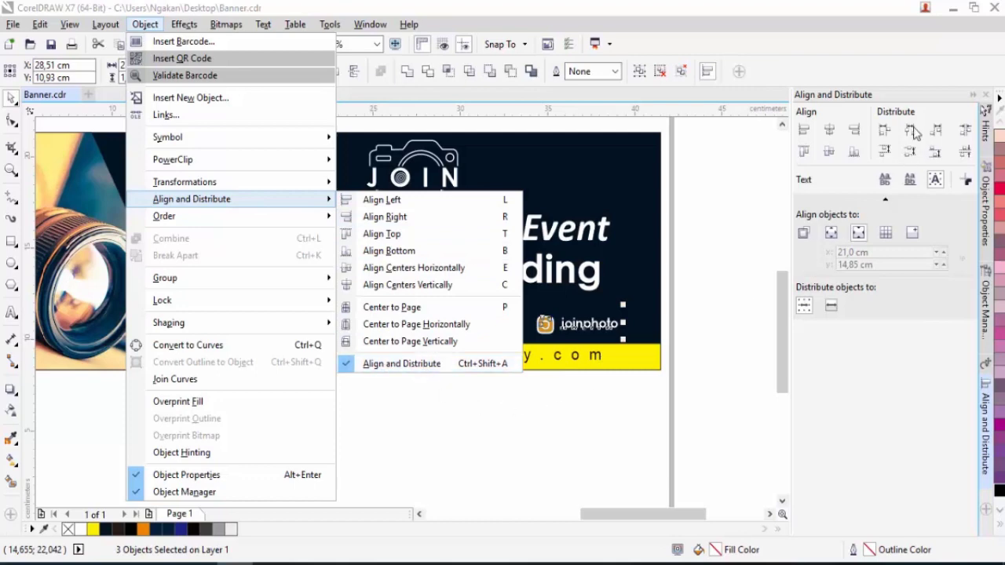
click(581, 328)
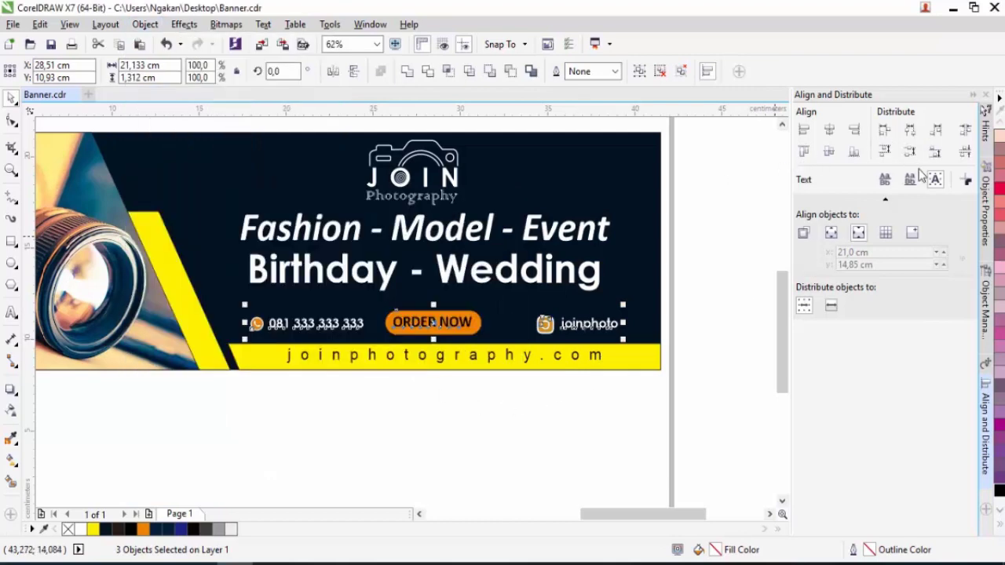
click(831, 153)
drag(431, 253, 434, 322)
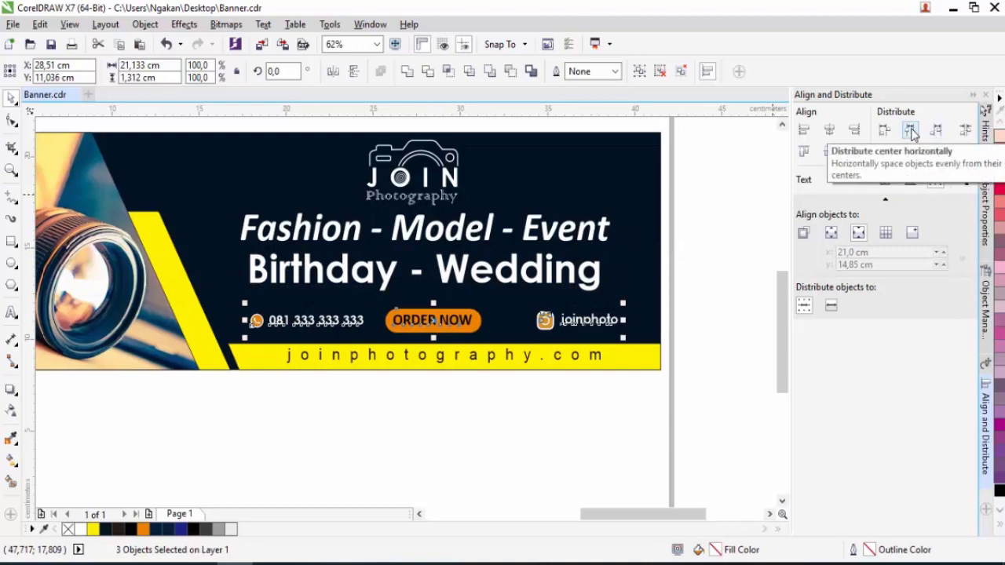
click(910, 131)
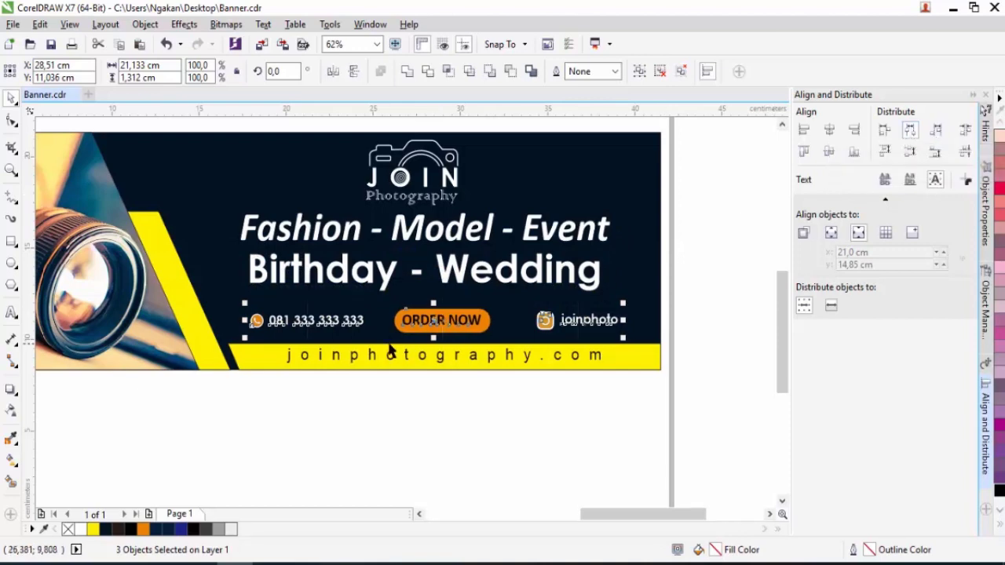
click(459, 394)
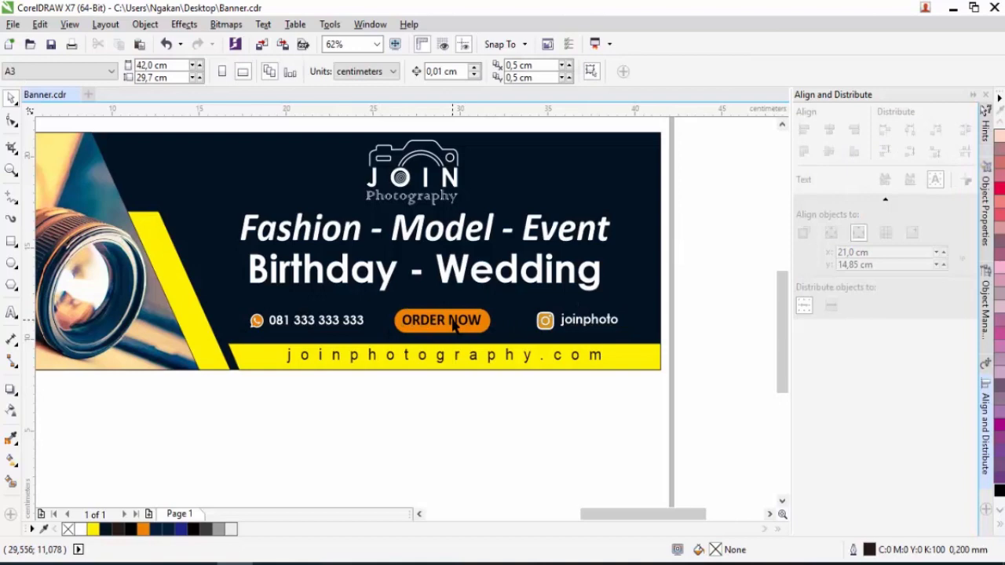
Step: Draw an 8-sided polygon about 10.1 cm wide and high, overlapping the new banner's upper edge, for the discount badge
scroll(455, 325, down, 2)
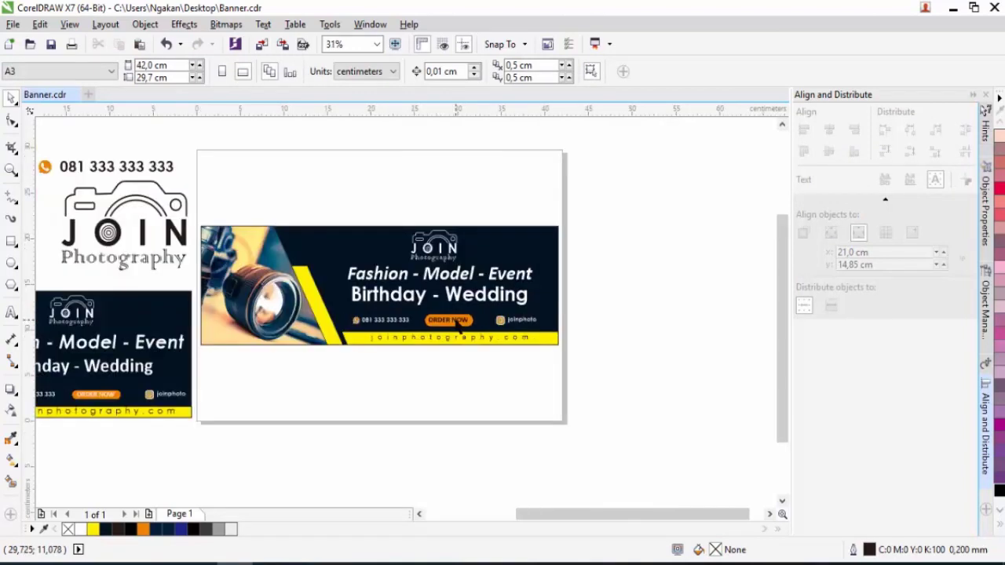
scroll(432, 318, down, 2)
scroll(179, 315, up, 3)
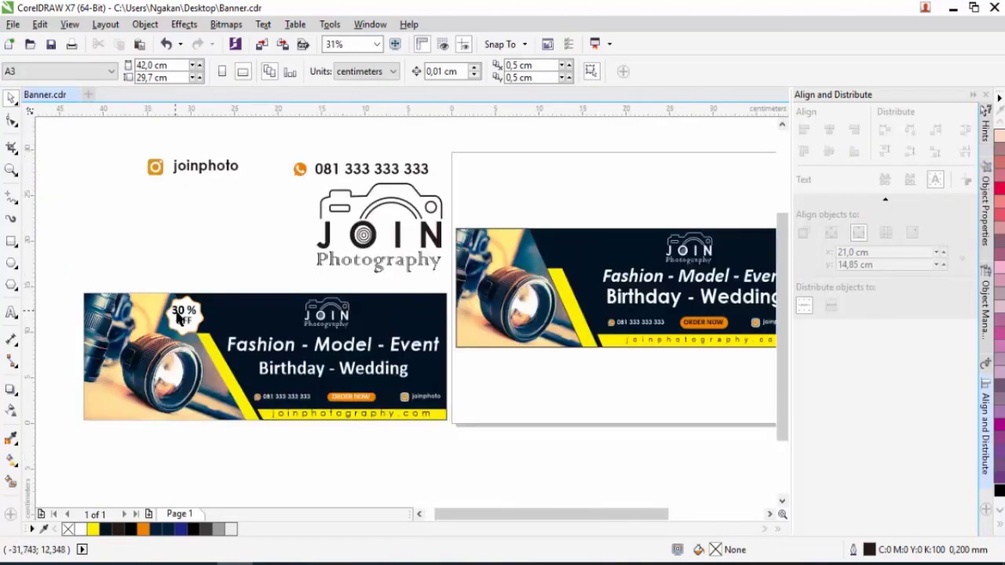
scroll(161, 322, down, 3)
scroll(382, 302, up, 3)
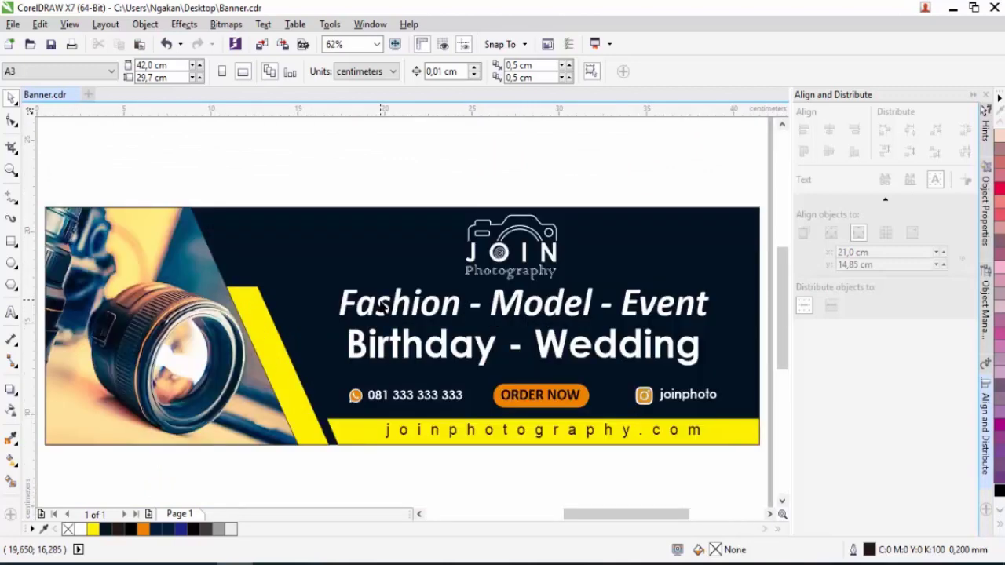
scroll(382, 306, down, 2)
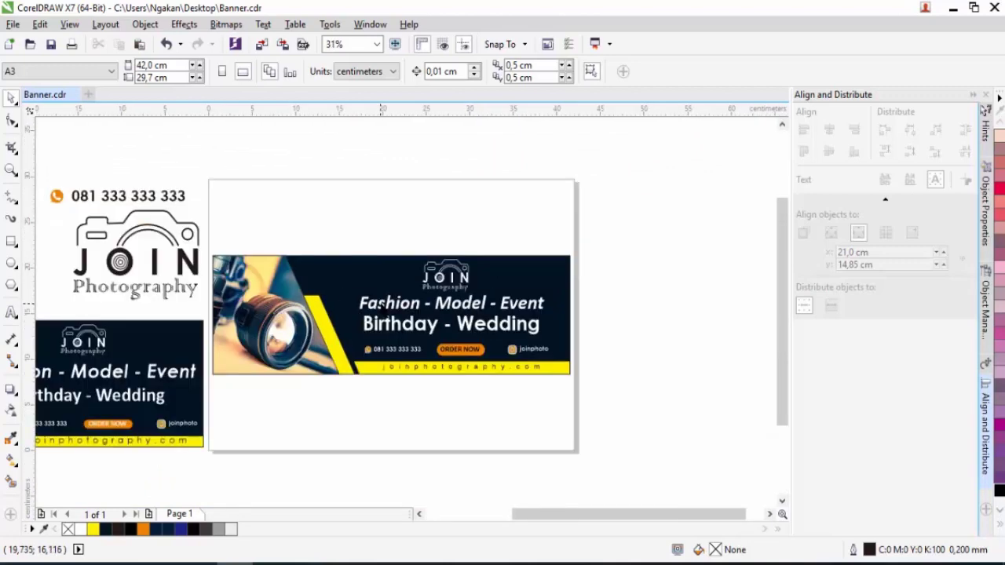
click(11, 285)
mouse_move(320, 182)
mouse_down()
mouse_move(346, 222)
mouse_move(409, 273)
mouse_up()
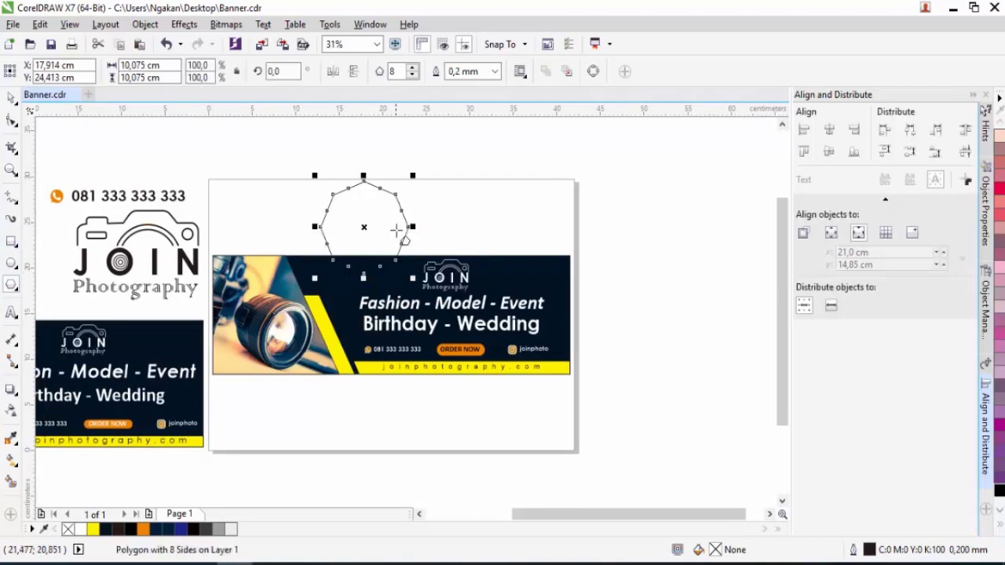
Step: Convert the polygon's edge segments to curves and bend them alternately outward and inward to form a wavy outline
click(11, 120)
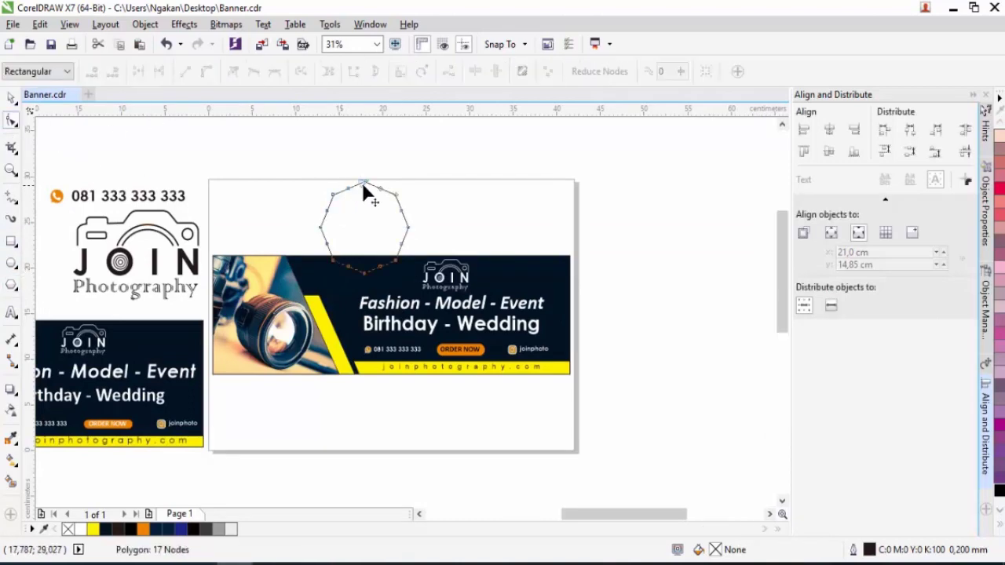
scroll(363, 187, up, 4)
right_click(396, 179)
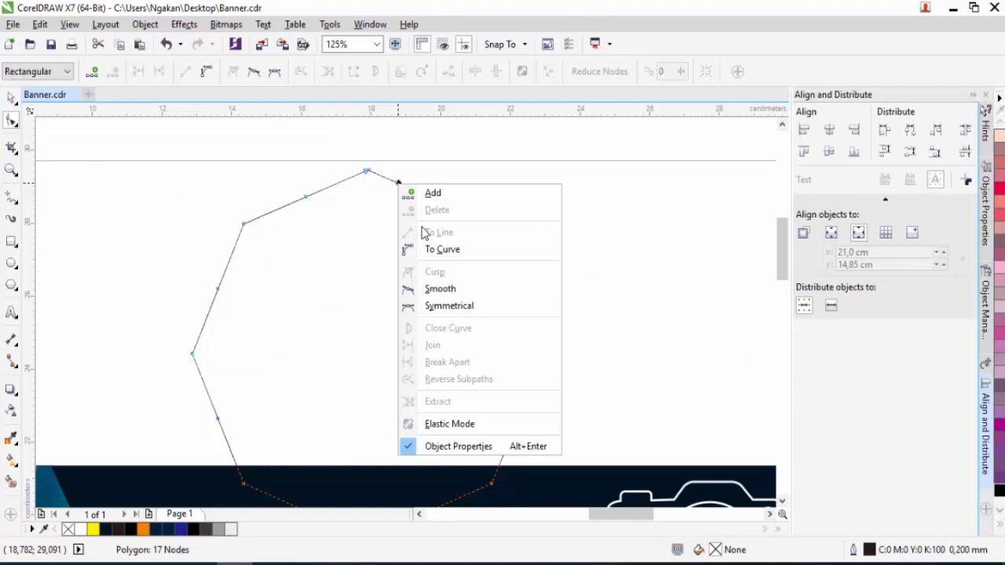
click(441, 249)
drag(402, 191, 412, 176)
right_click(453, 211)
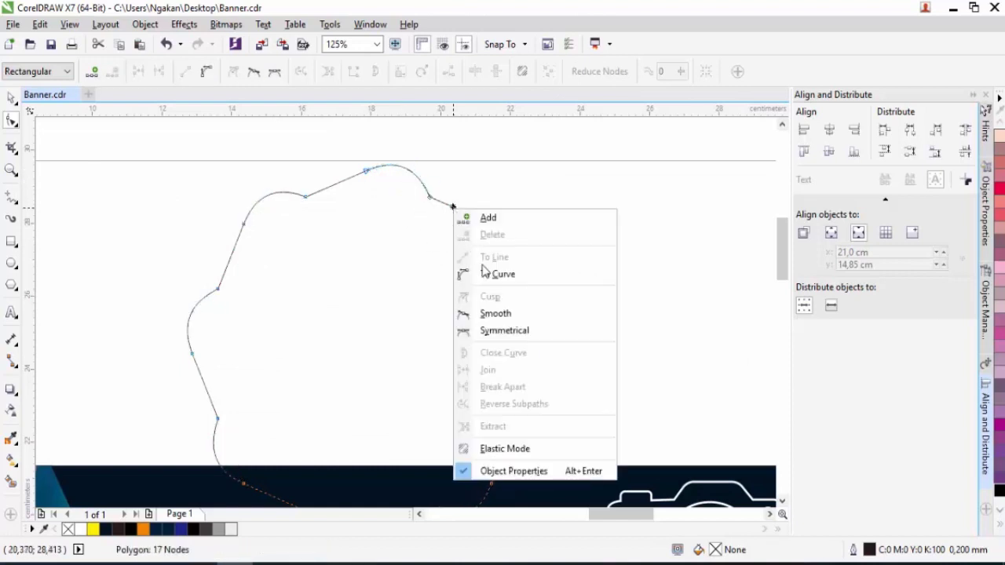
click(484, 274)
drag(463, 216, 450, 218)
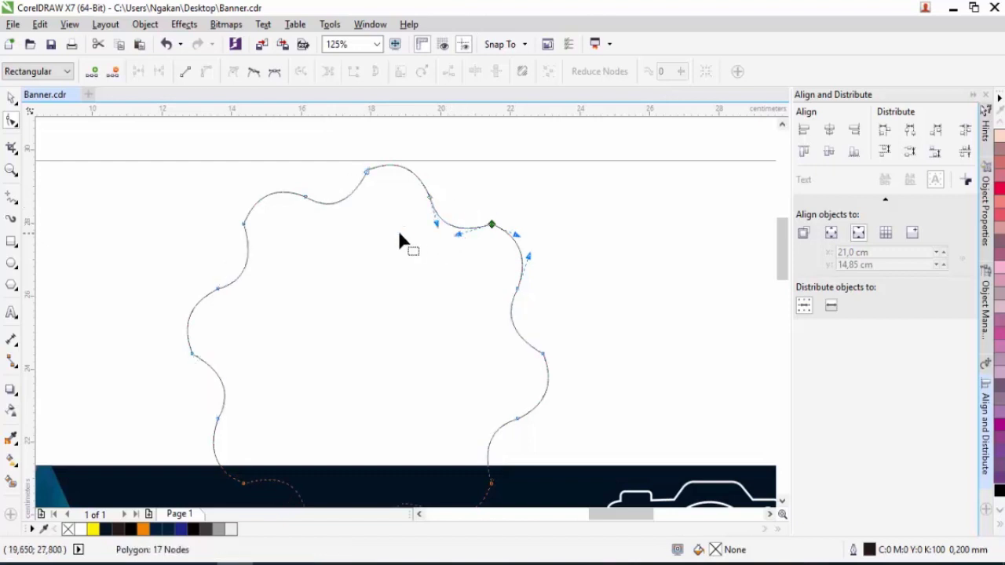
Step: Delete the polygon's corner nodes and adjust the remaining nodes' curve handles to form a smooth eight-pointed badge shape
click(243, 224)
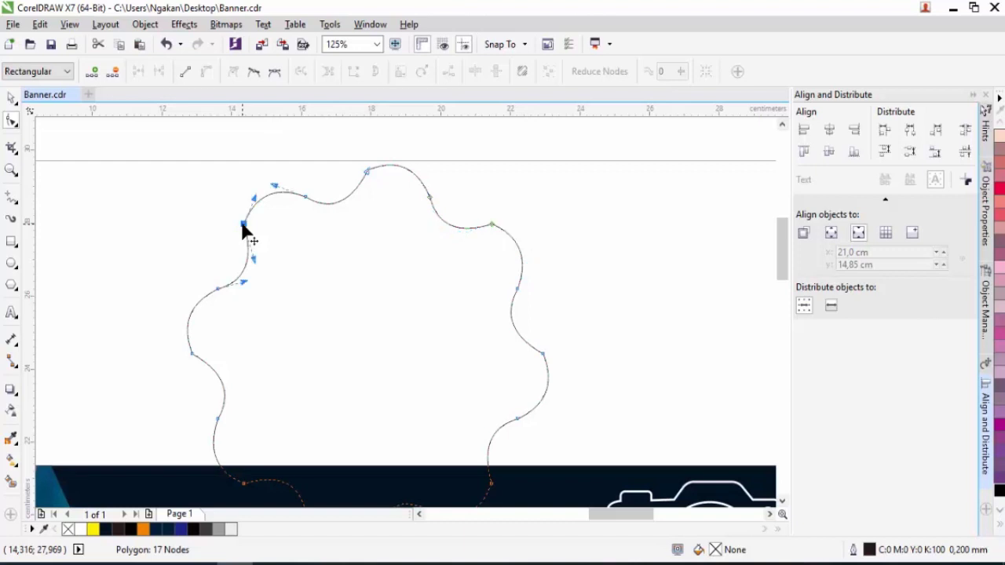
key(Delete)
click(306, 198)
mouse_move(213, 164)
mouse_down()
mouse_move(240, 165)
mouse_move(215, 167)
mouse_up()
scroll(308, 233, down, 2)
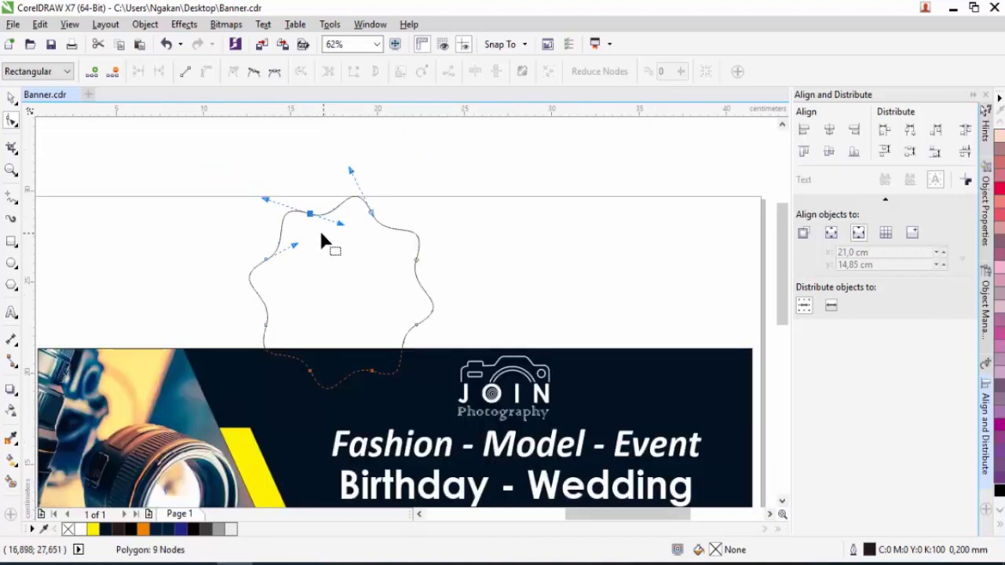
Step: Fill the badge shape with orange C0 M60 Y100 K0 and remove its outline
key(space)
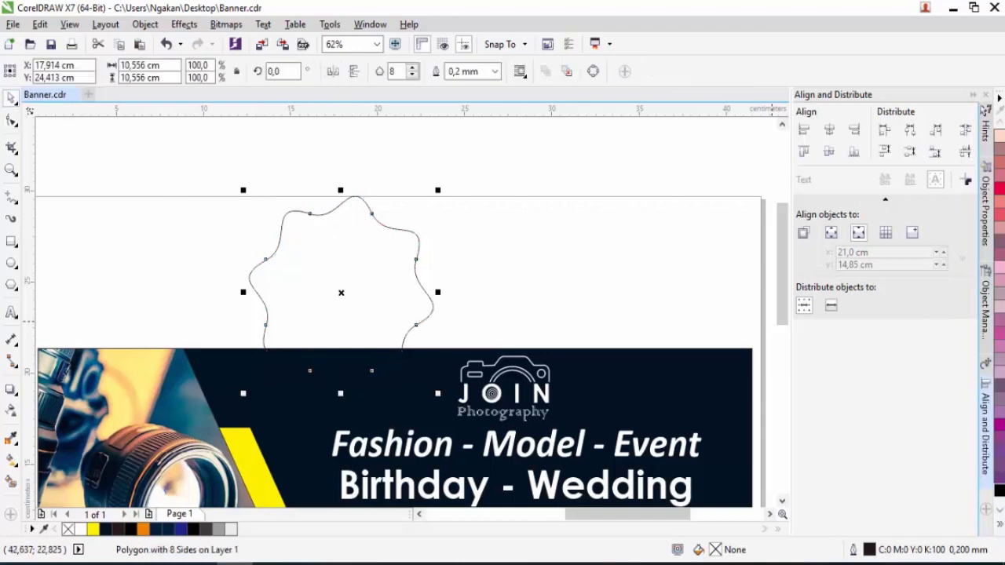
click(999, 527)
click(952, 376)
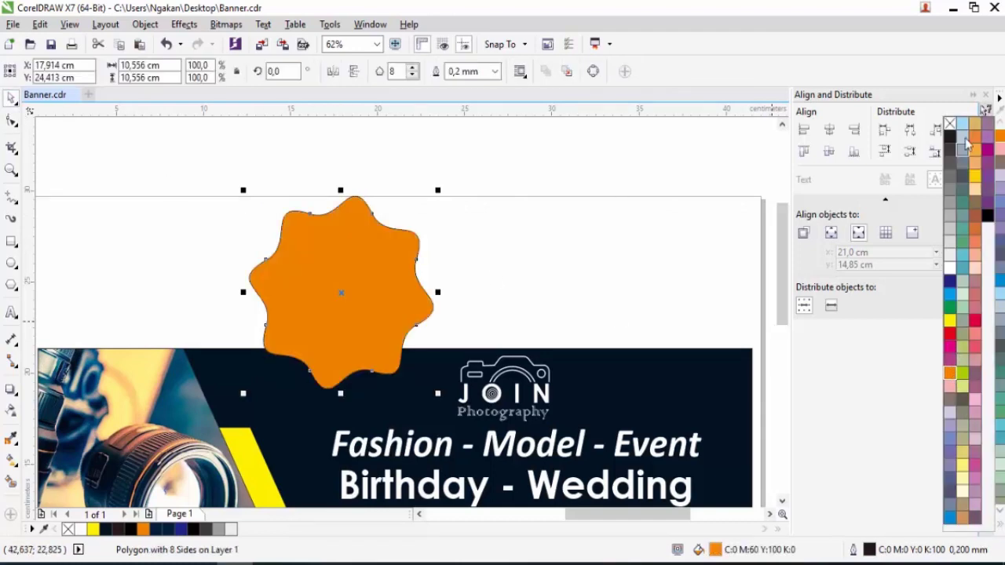
right_click(951, 124)
Step: Add a white concentric copy of the badge shape scaled to 93.4% and group it with the orange shape
drag(438, 191, 432, 197)
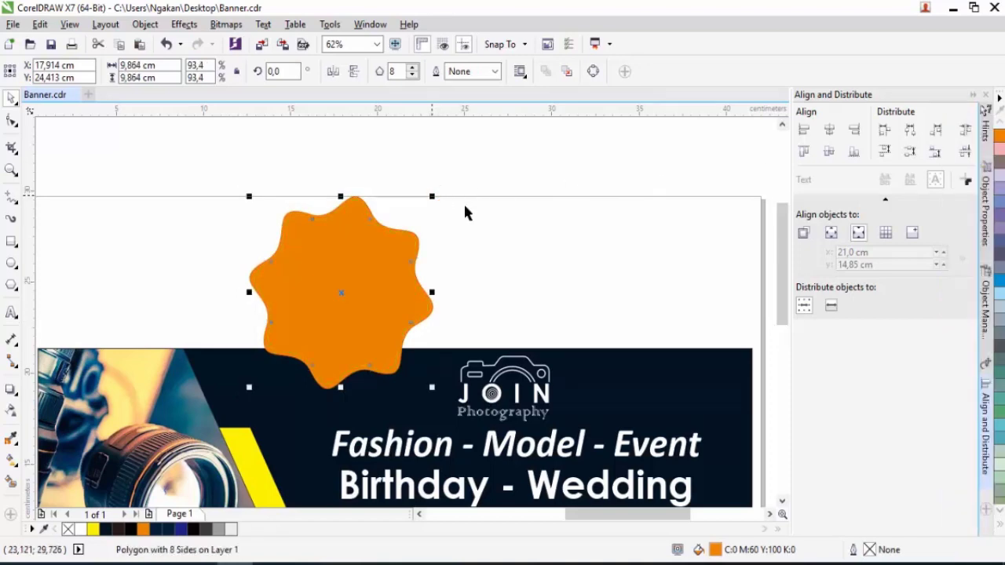
click(1000, 526)
click(950, 269)
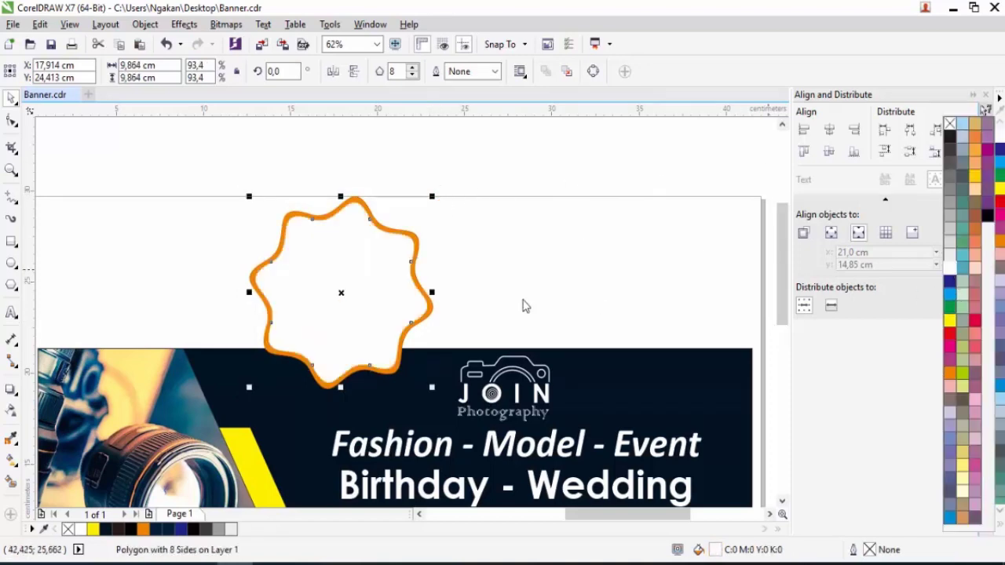
drag(197, 143, 454, 397)
right_click(359, 311)
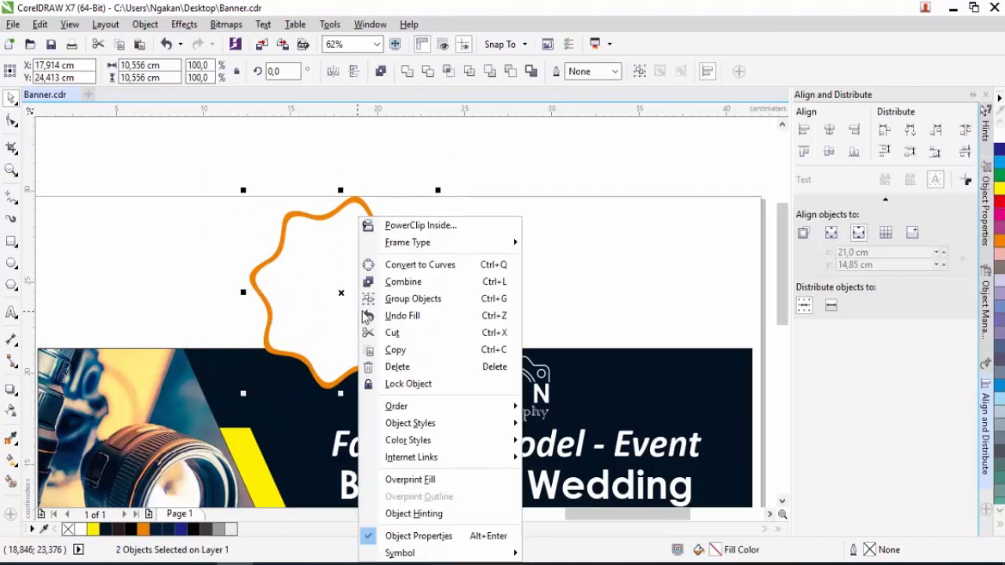
click(371, 299)
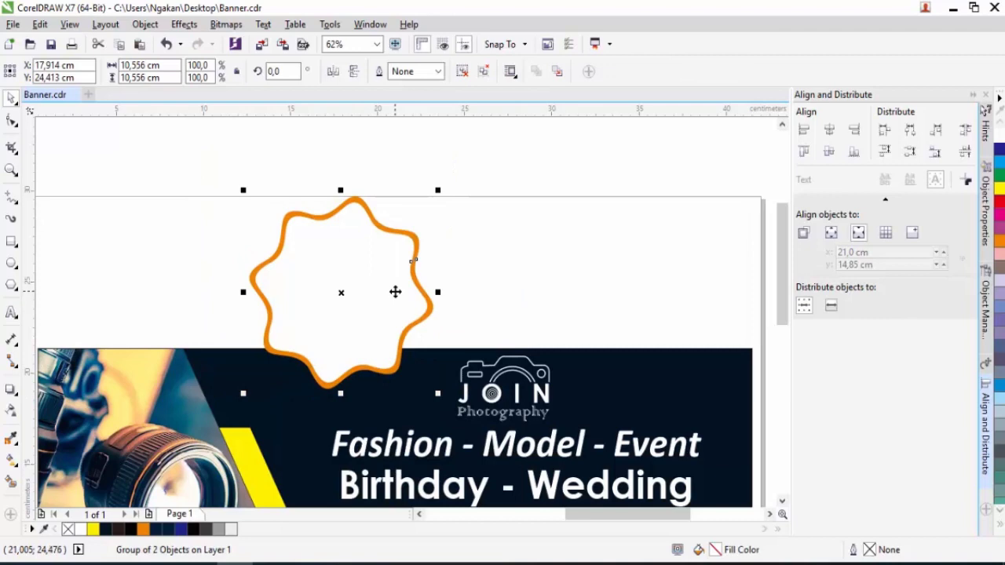
Step: Add the two-line text "30% OFF" enlarged to about 90 pt and move the badge shape behind it
click(11, 313)
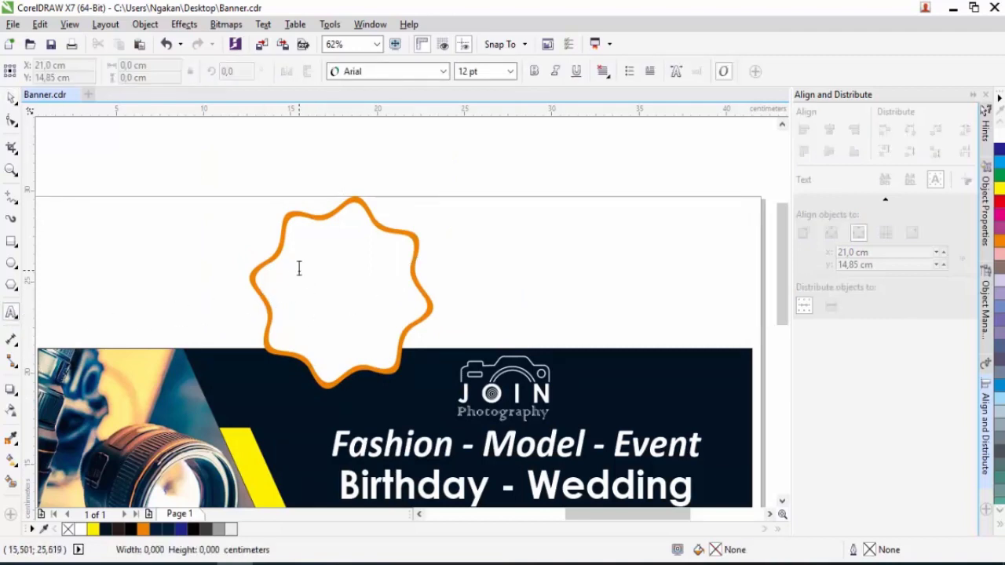
click(298, 269)
text(30)
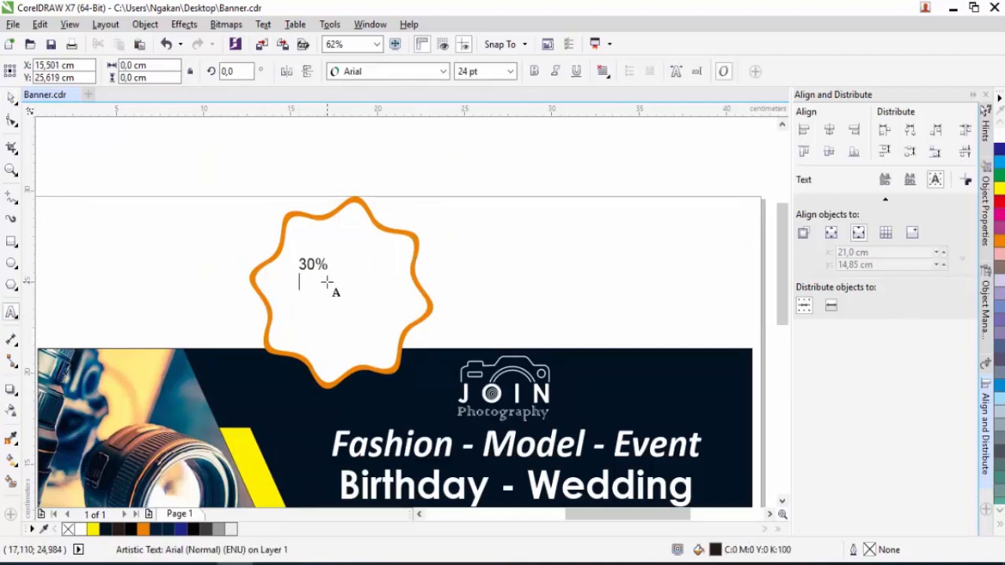
key(ctrl+space)
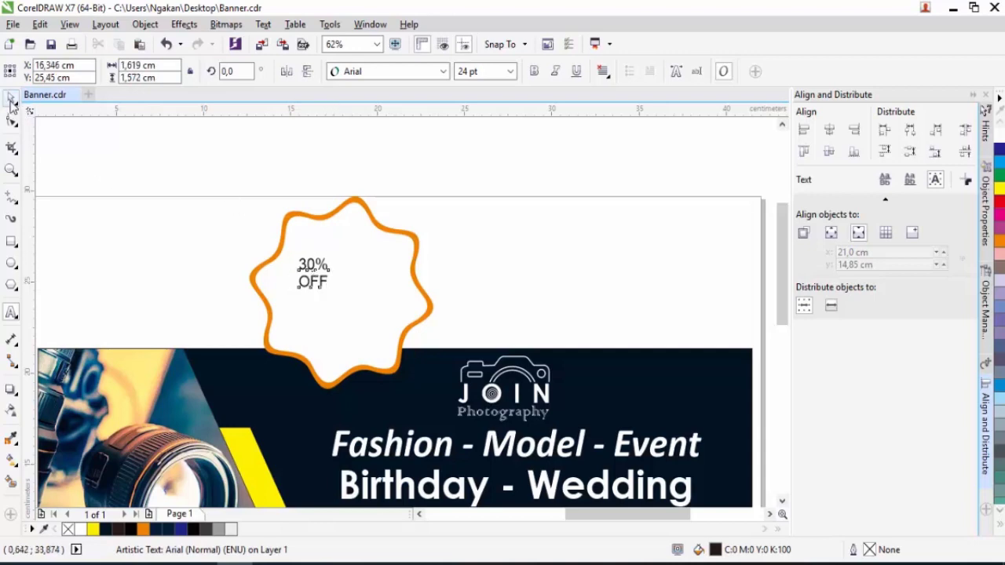
drag(346, 305, 388, 335)
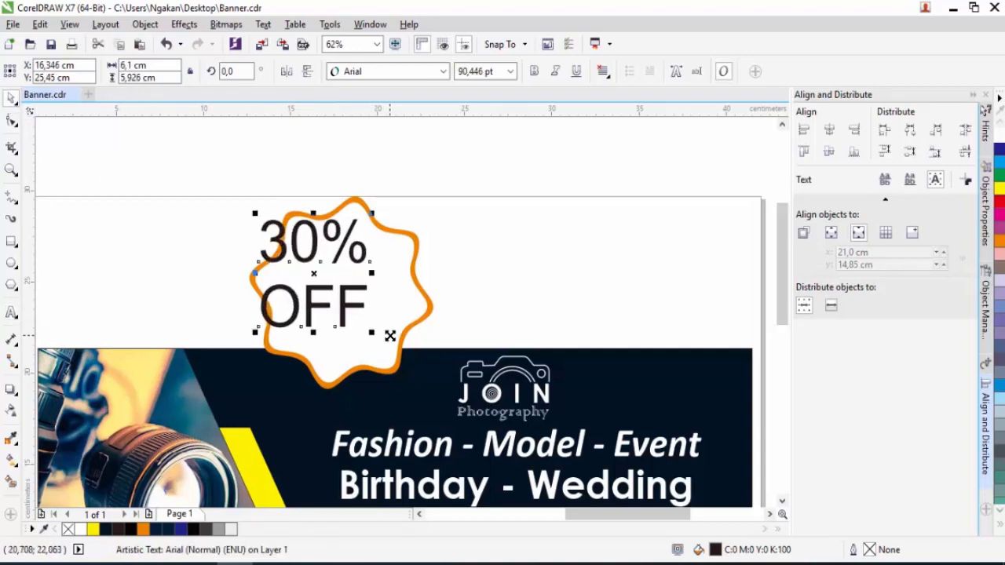
drag(326, 284, 303, 270)
Step: Fill the 30% OFF text with black C100 M100 Y100 K100
click(302, 271)
click(1001, 530)
click(987, 216)
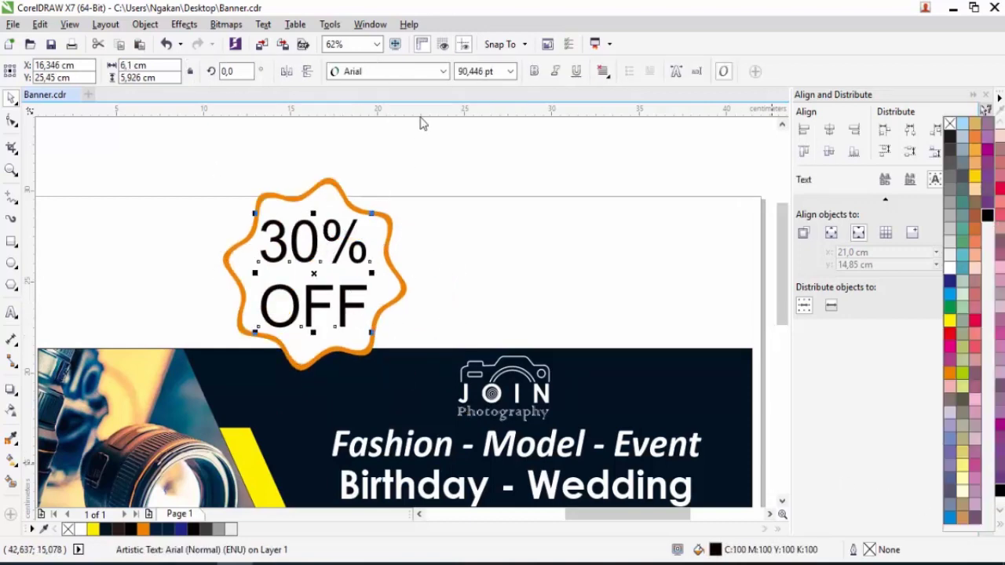
Step: Set the 30% OFF text to bold Century Gothic and tighten the spacing between its two lines
click(385, 72)
click(443, 72)
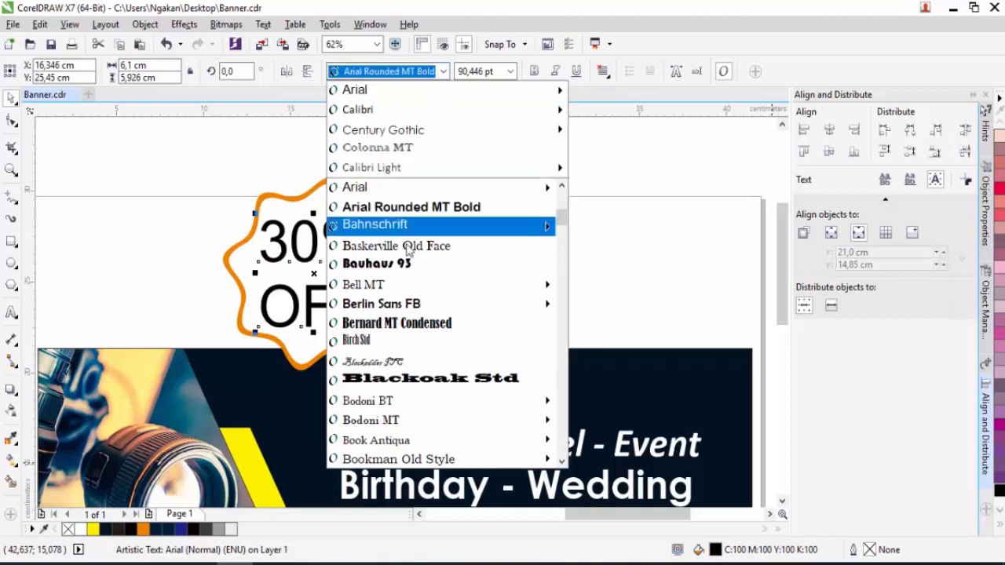
mouse_move(447, 137)
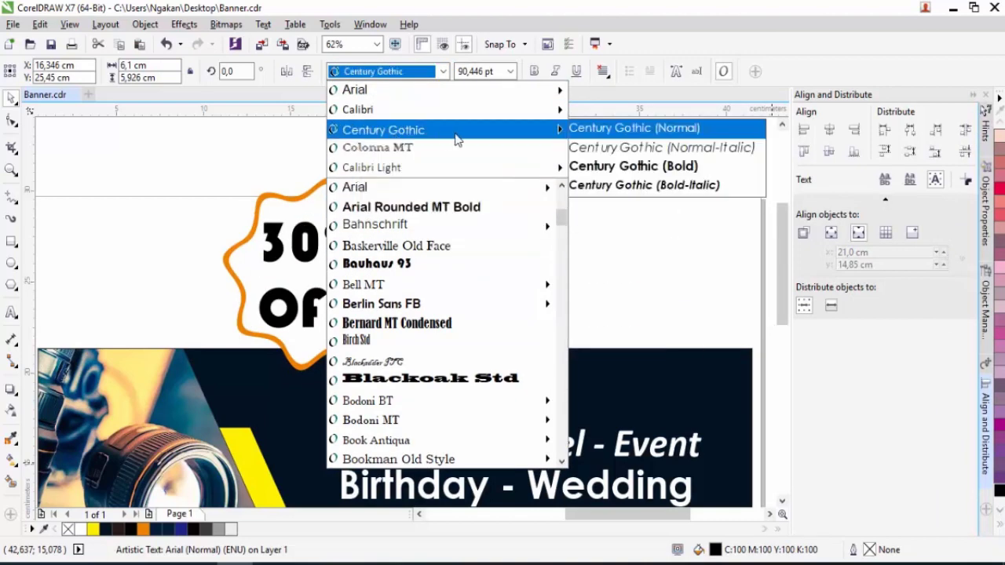
click(601, 168)
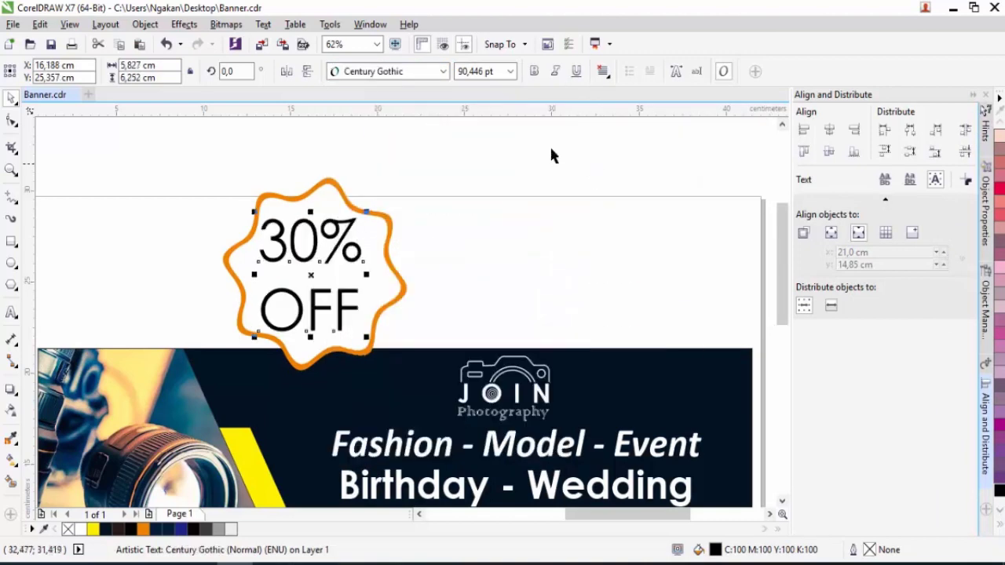
click(534, 71)
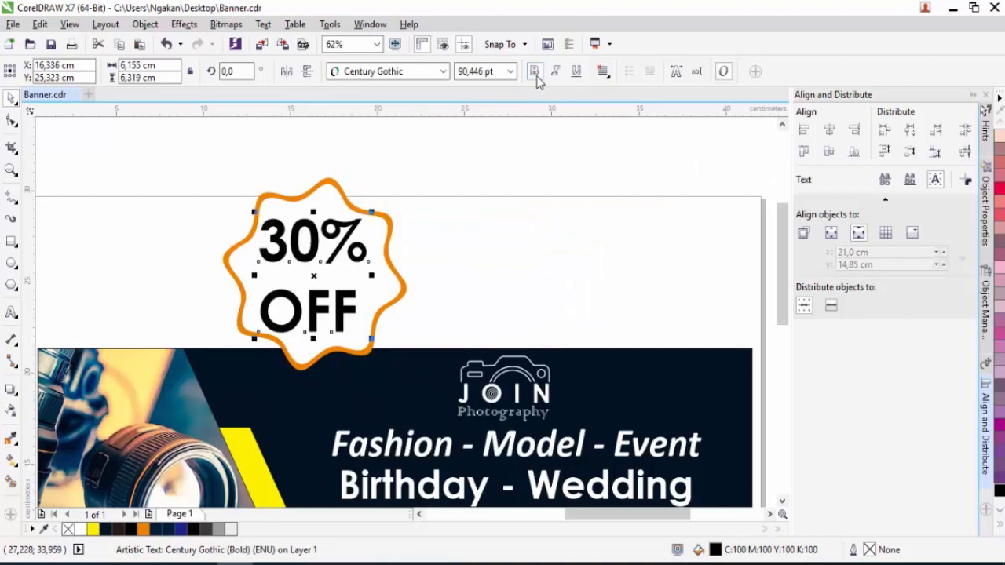
click(12, 120)
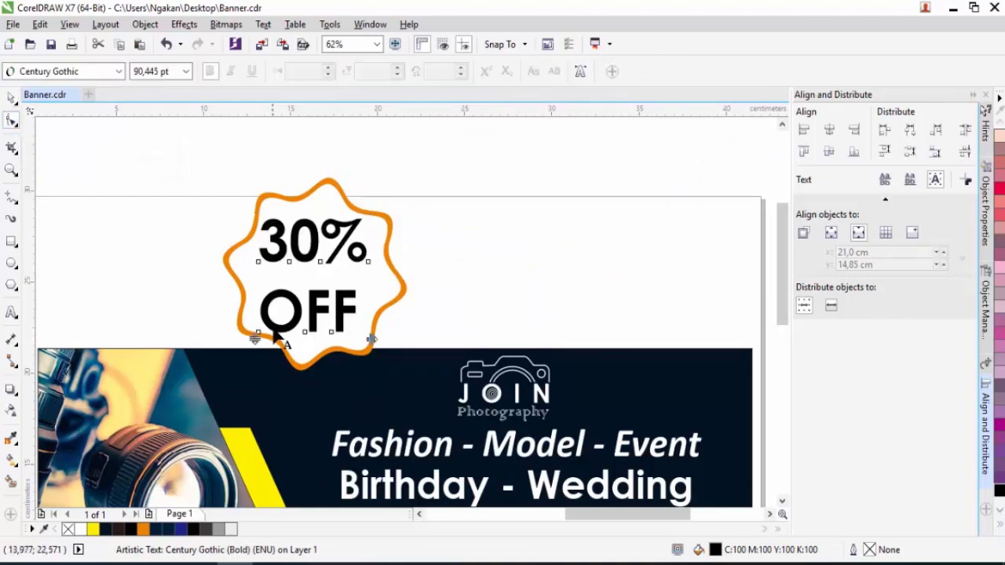
drag(254, 339, 254, 307)
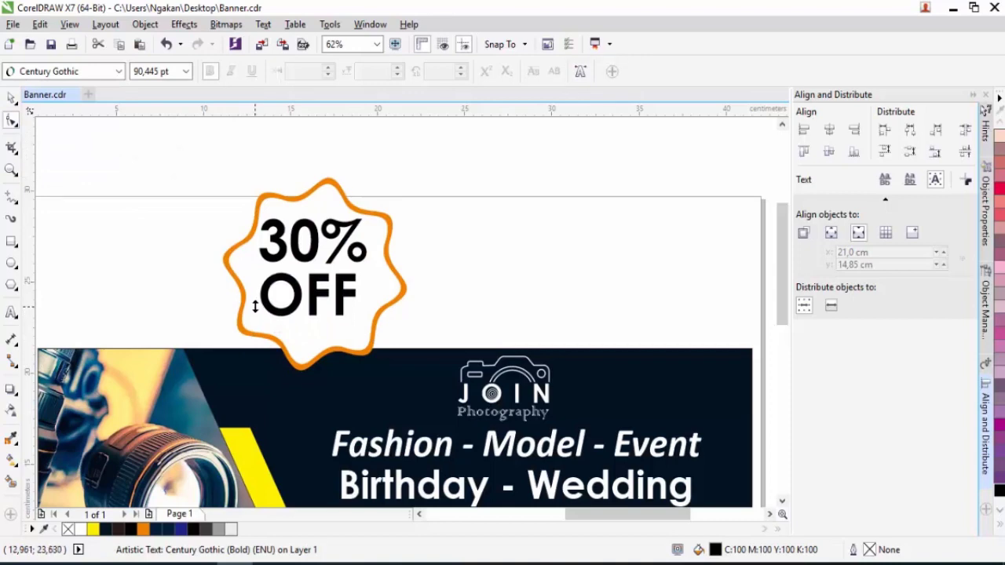
Step: Center the 30% OFF text horizontally and vertically on the badge shape and group them
click(11, 97)
shift+click(335, 323)
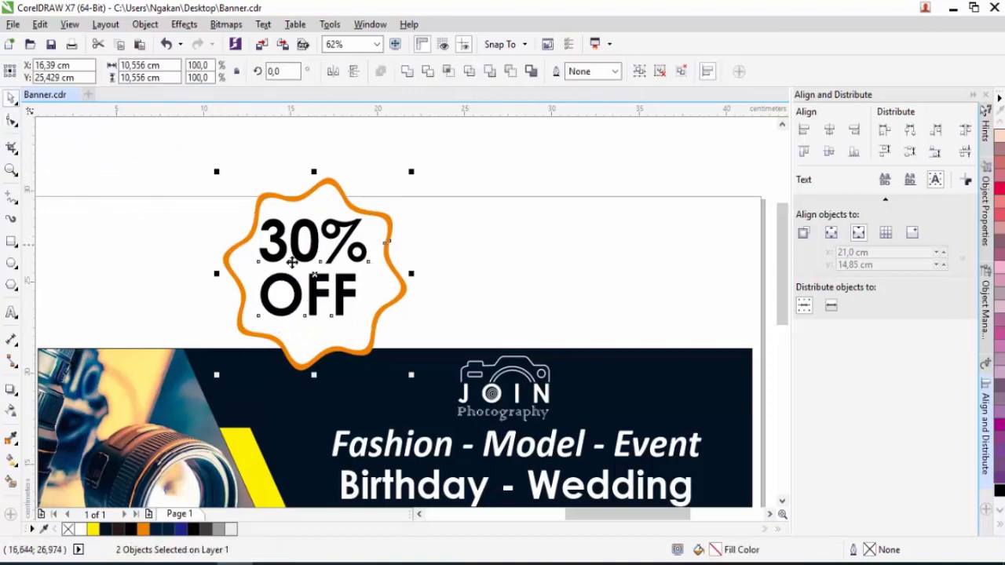
key(c)
key(e)
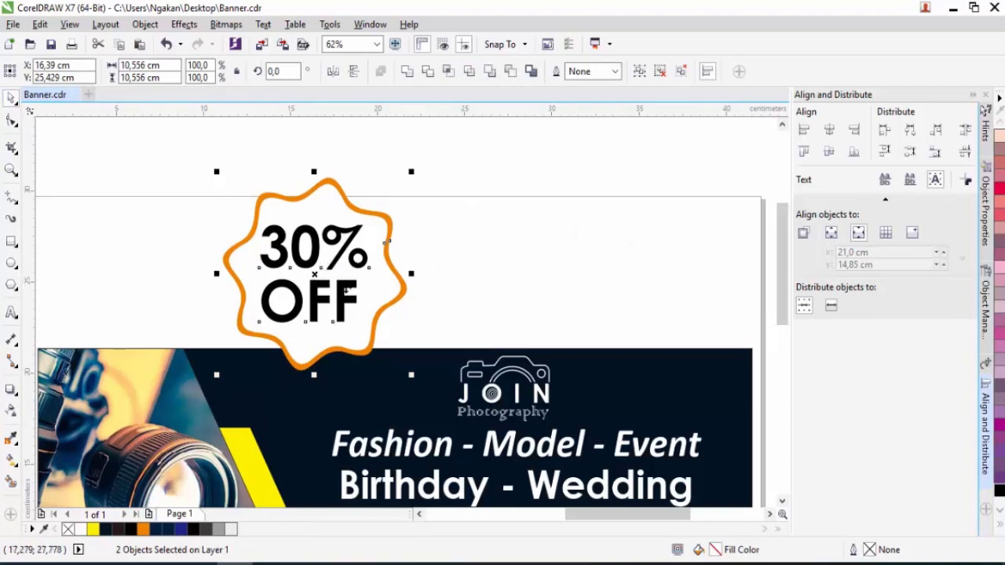
right_click(320, 312)
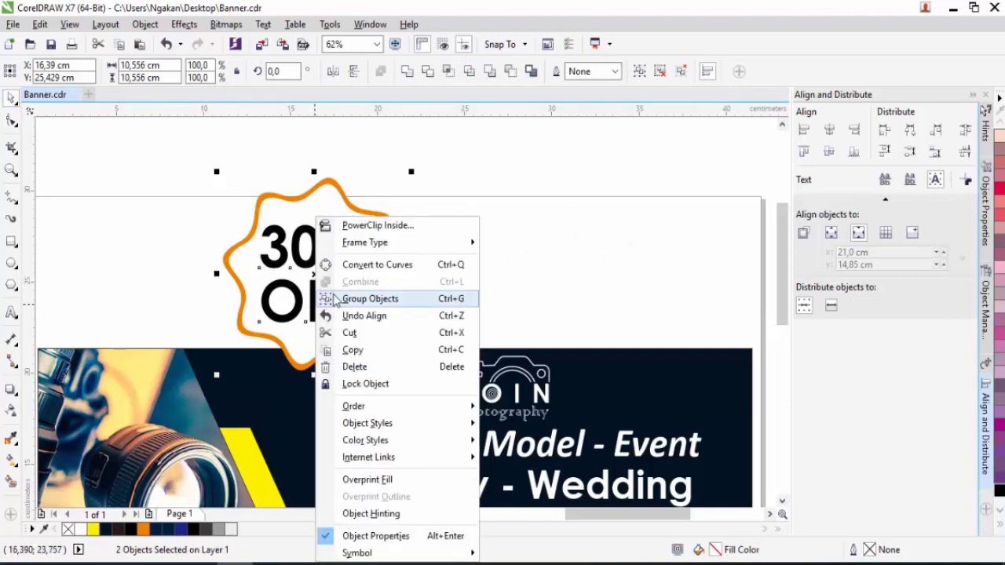
click(361, 293)
click(457, 267)
Step: Shrink the discount badge to about 6.6 cm and place it at the banner's upper edge, above the yellow diagonal stripe beside the photo
scroll(402, 265, down, 1)
drag(361, 280, 337, 328)
scroll(336, 328, up, 1)
drag(429, 228, 339, 356)
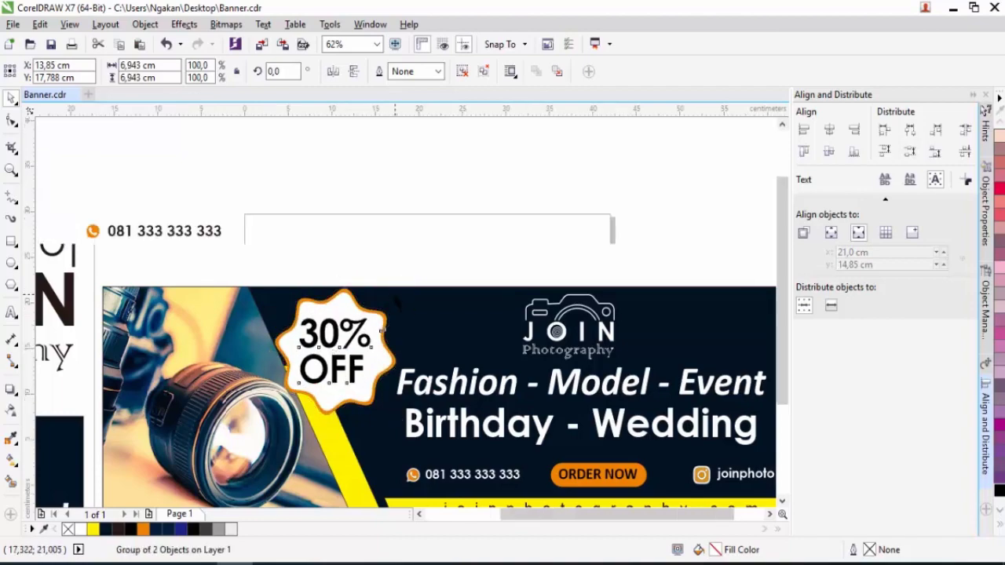
scroll(369, 315, up, 1)
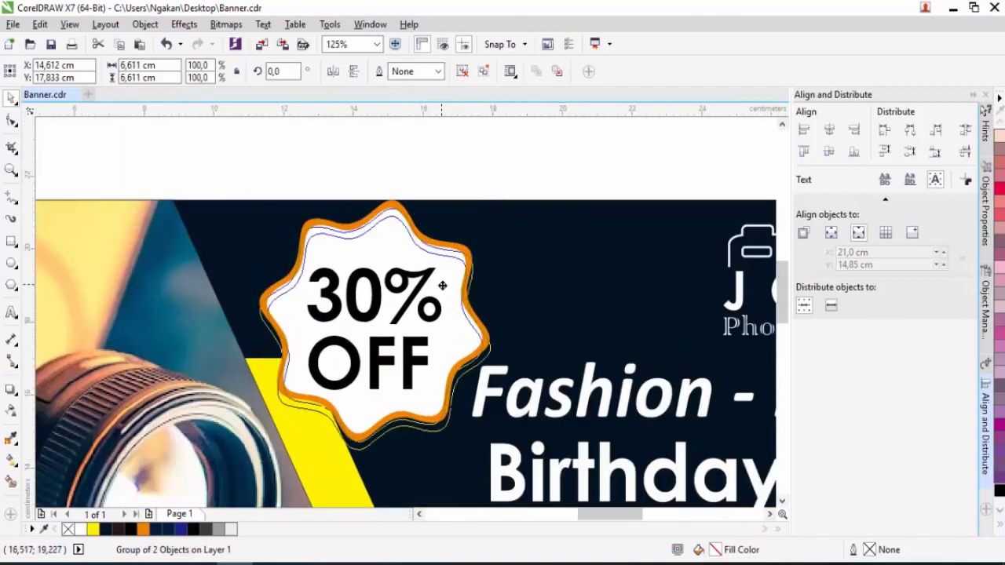
scroll(440, 275, down, 1)
scroll(436, 314, up, 1)
scroll(450, 283, down, 2)
click(449, 283)
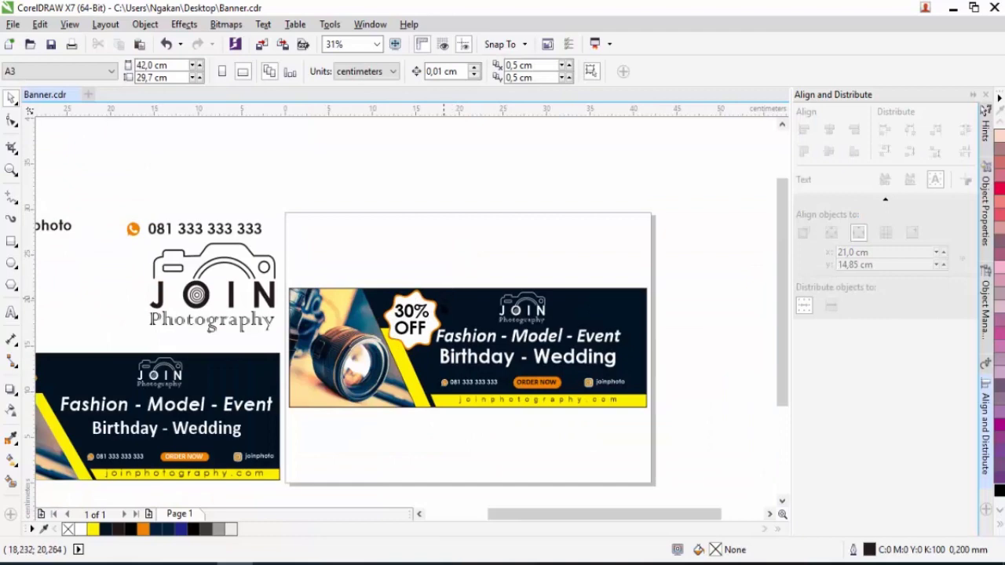
Step: Examine the new banner's overall layout and details against the reference banner
scroll(444, 338, up, 2)
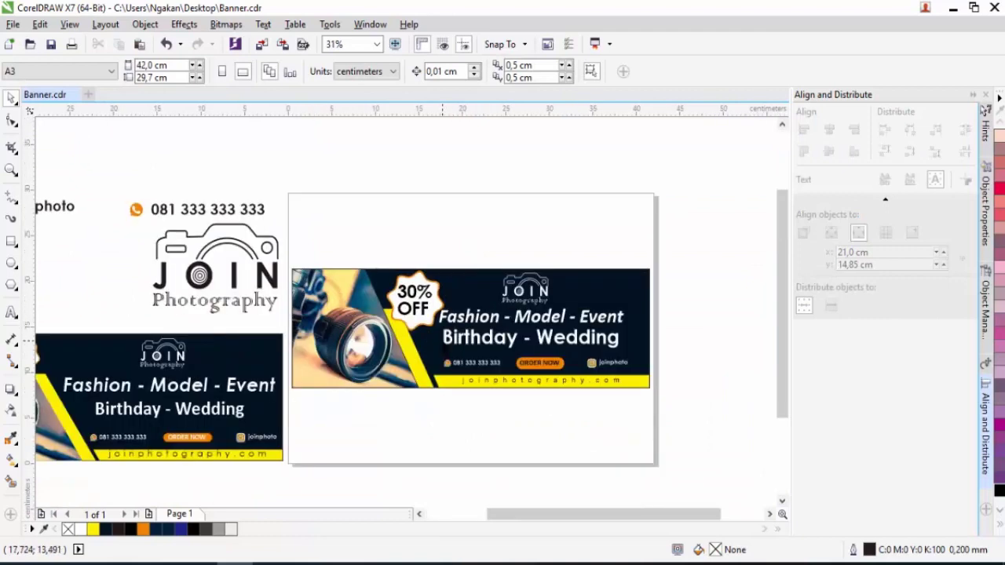
scroll(448, 318, down, 1)
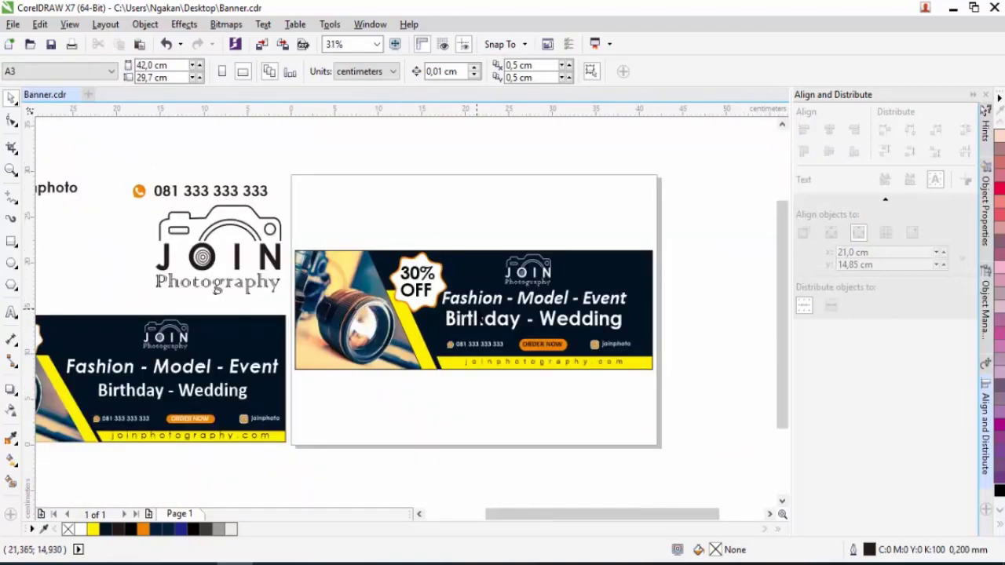
scroll(482, 303, up, 1)
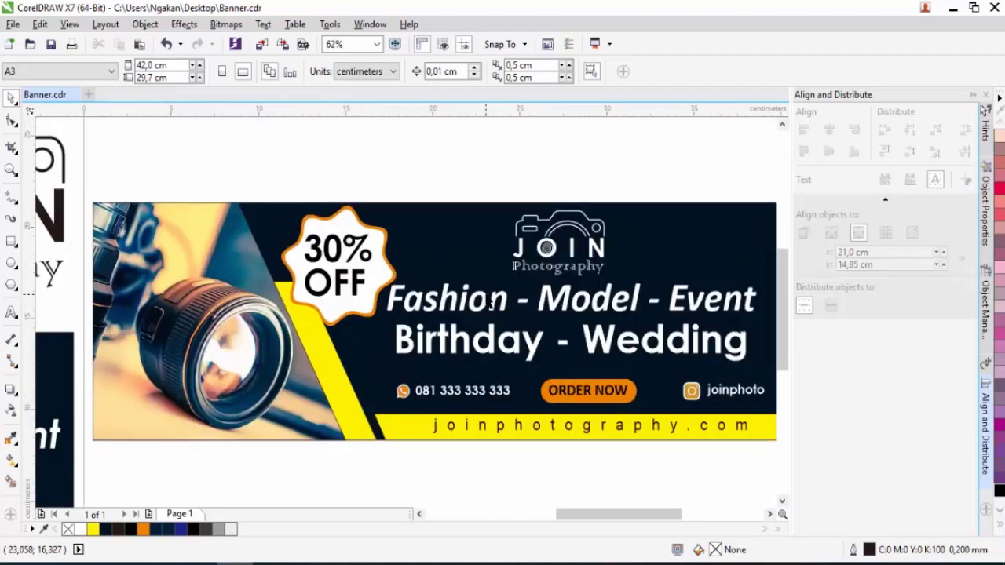
scroll(491, 305, down, 1)
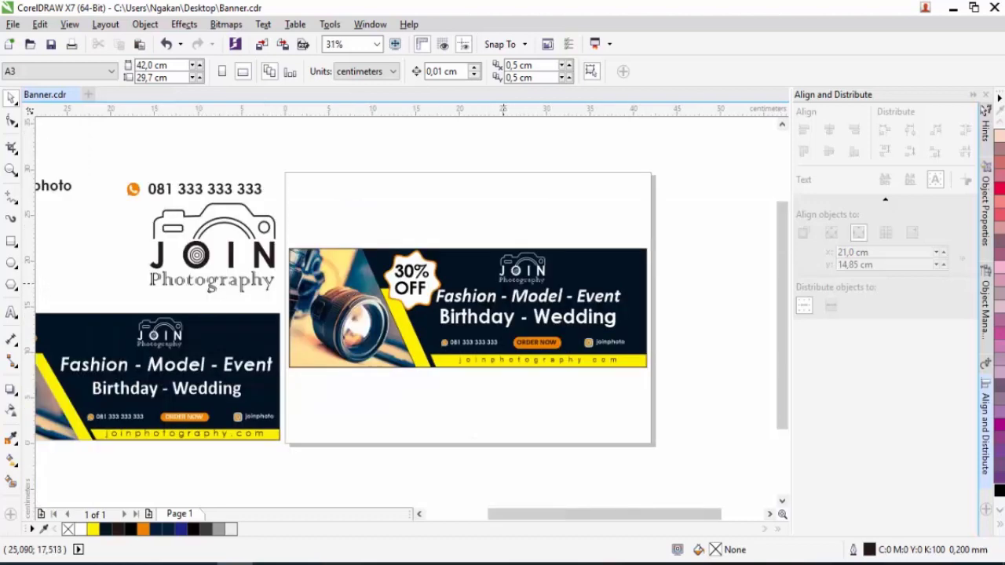
scroll(503, 291, down, 1)
scroll(489, 303, up, 1)
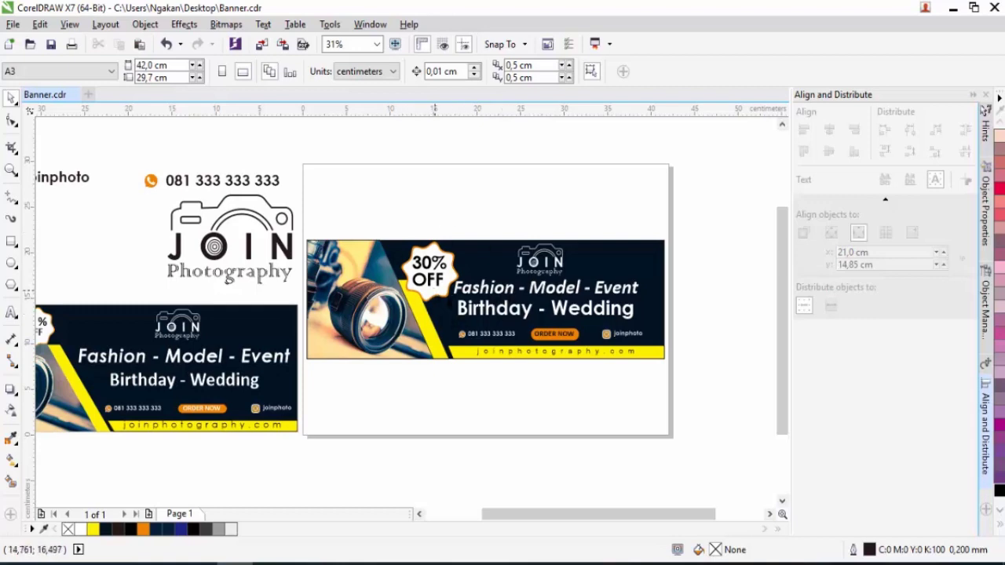
Step: Delete the reference banner and the leftover logo, phone and Instagram elements lying beside the page
scroll(465, 289, down, 1)
drag(155, 196, 385, 386)
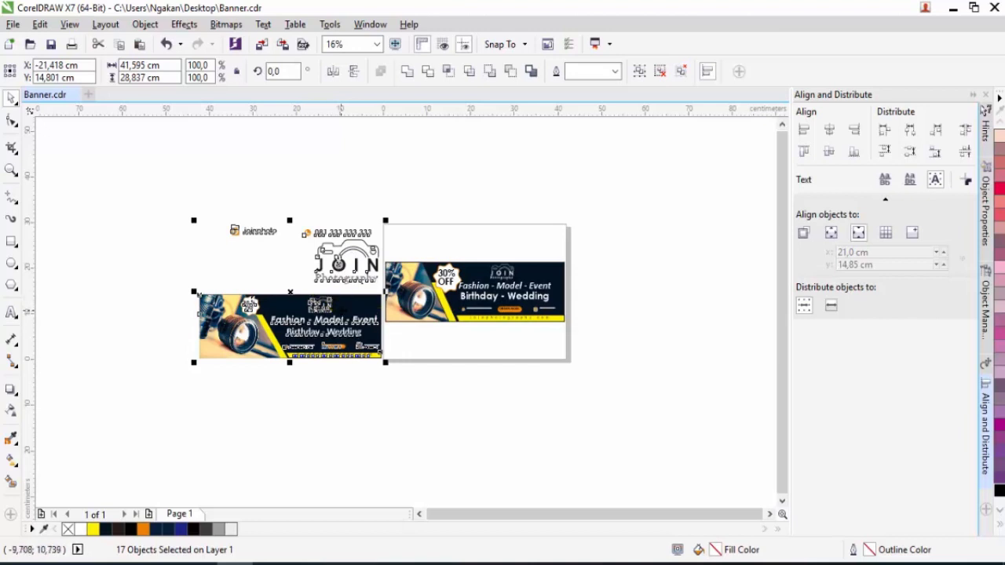
key(Delete)
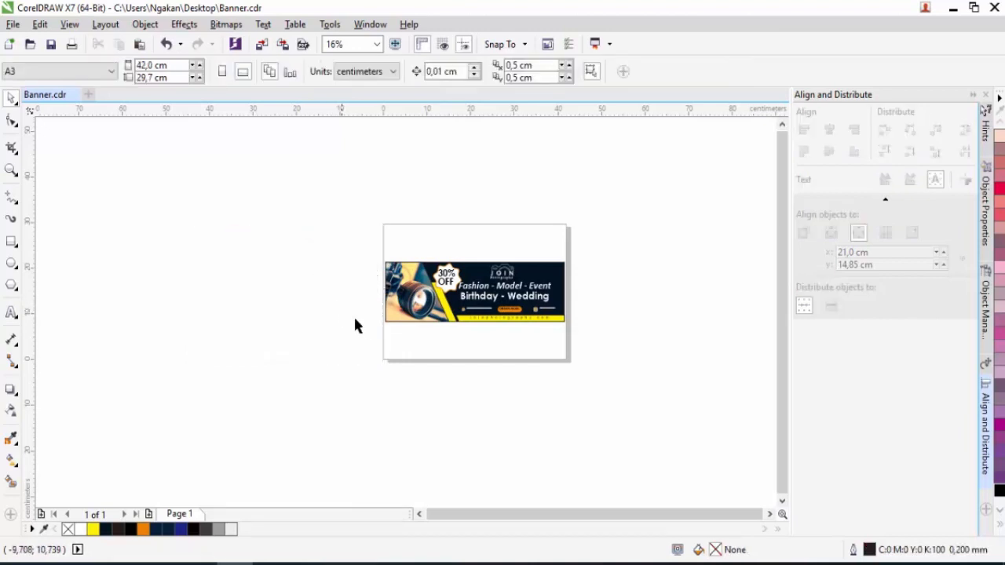
Step: Export the finished banner under the file name Banner as PNG - Portable Network Graphics in the Banner & Flyer folder
scroll(497, 292, up, 2)
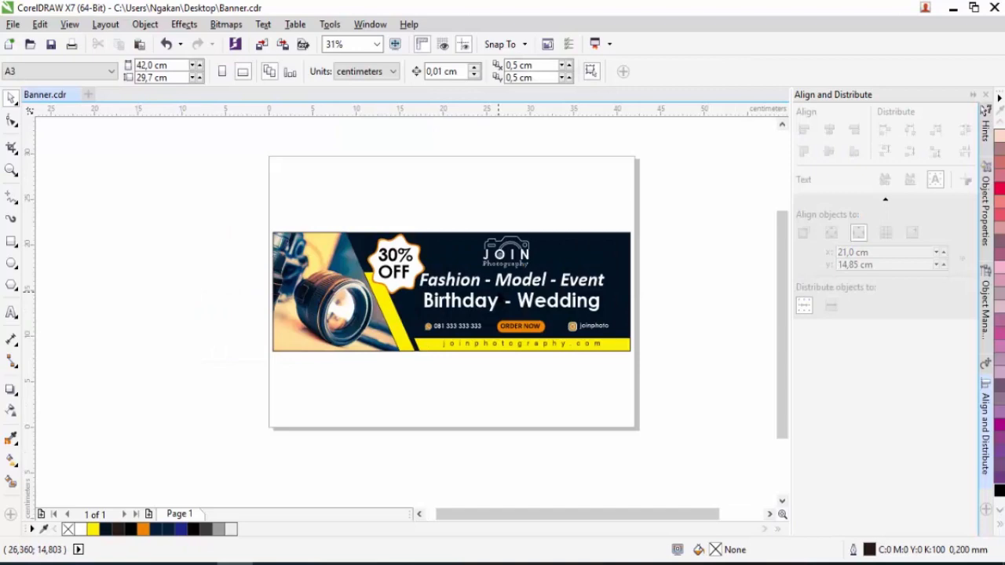
click(13, 23)
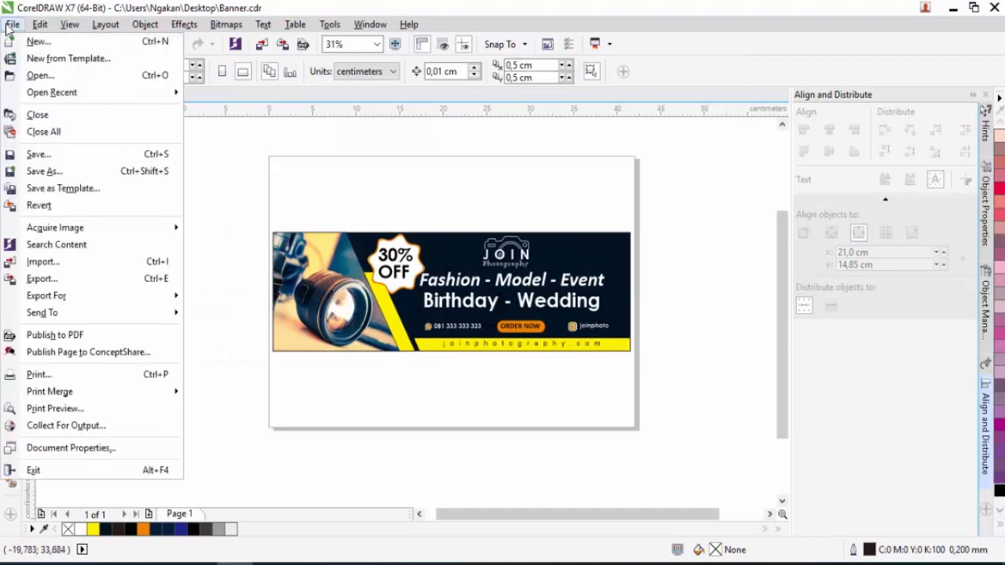
click(89, 284)
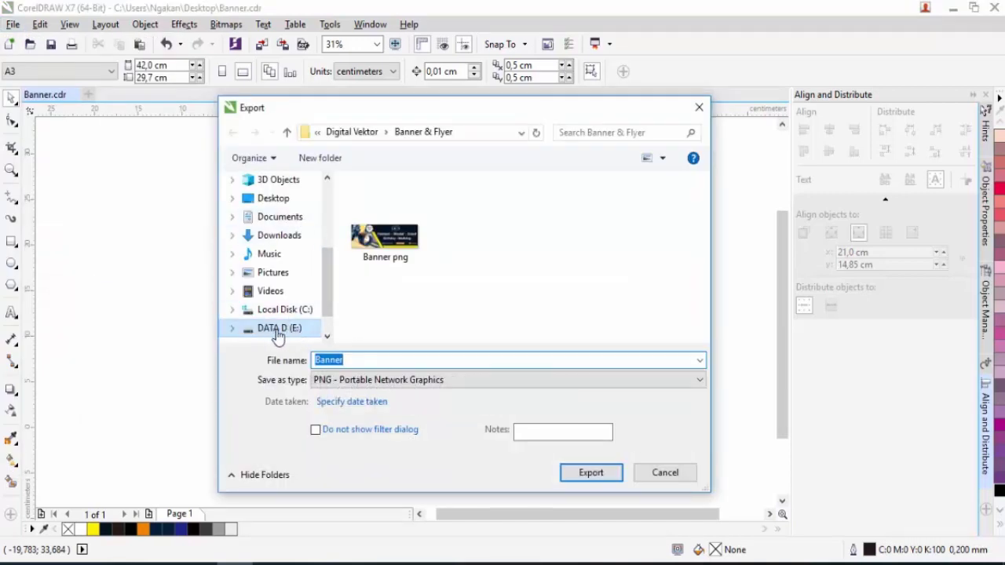
click(401, 382)
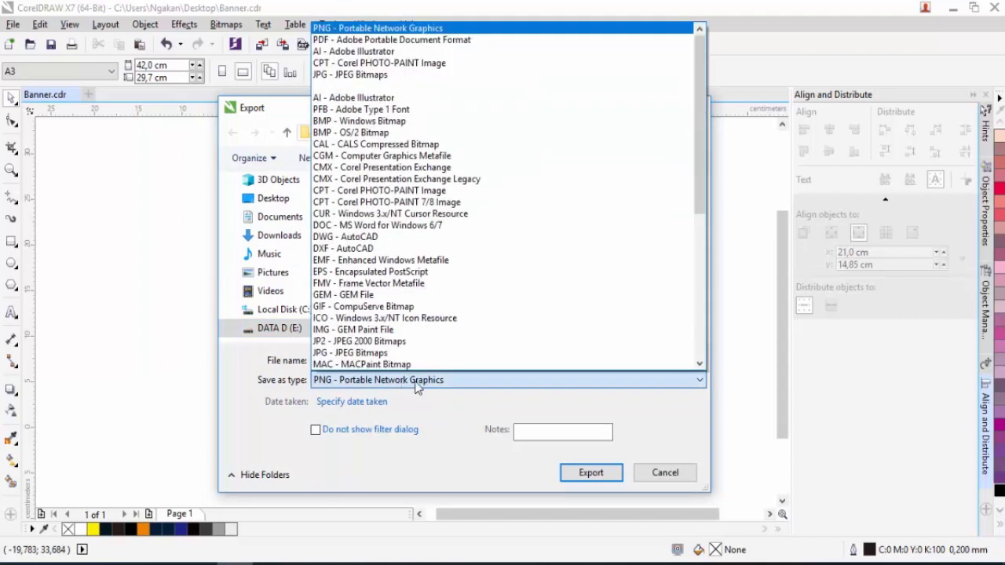
click(417, 382)
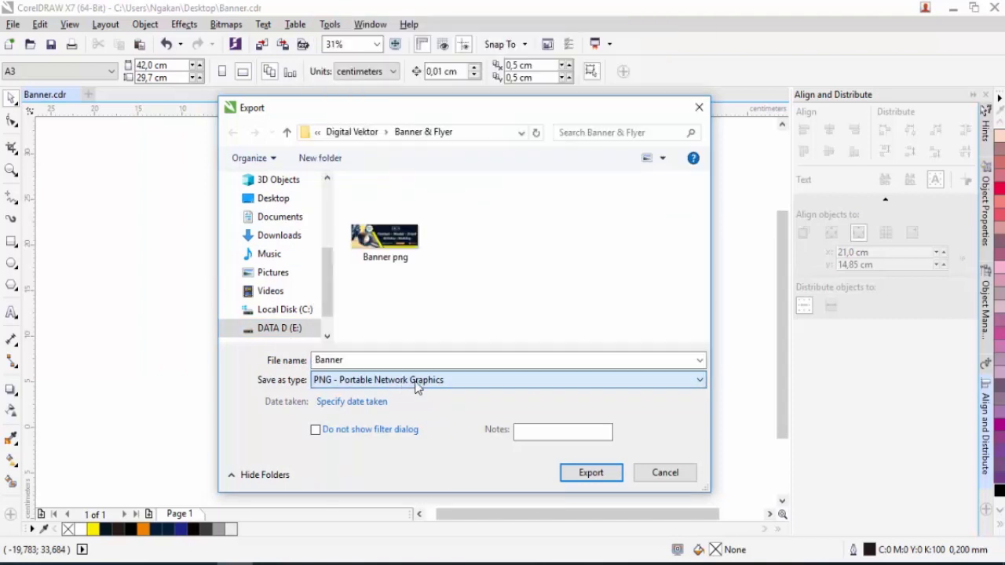
click(589, 474)
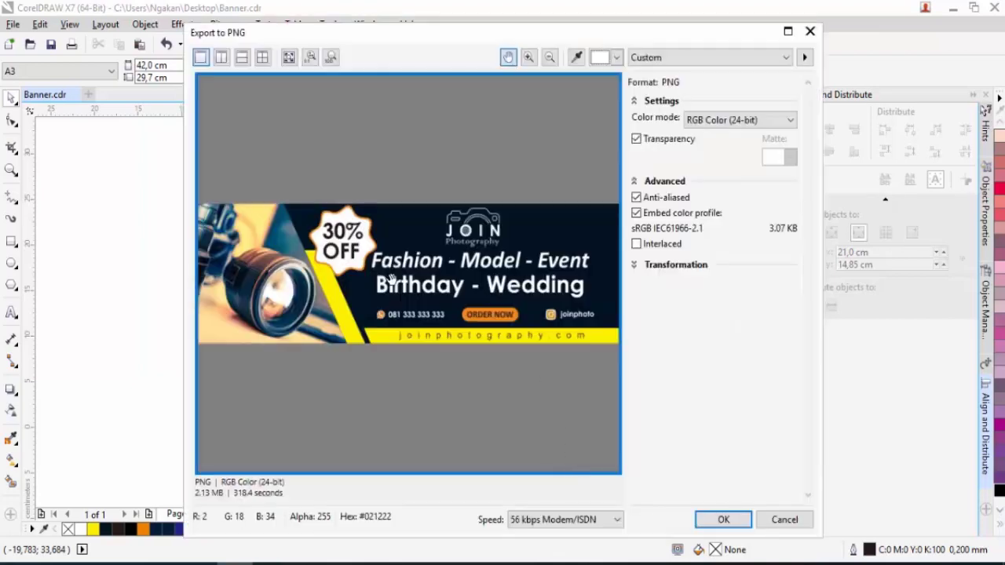
Step: Choose RGB Color (24-bit) as the PNG color mode, keep transparency on, and complete the export
click(717, 122)
click(718, 161)
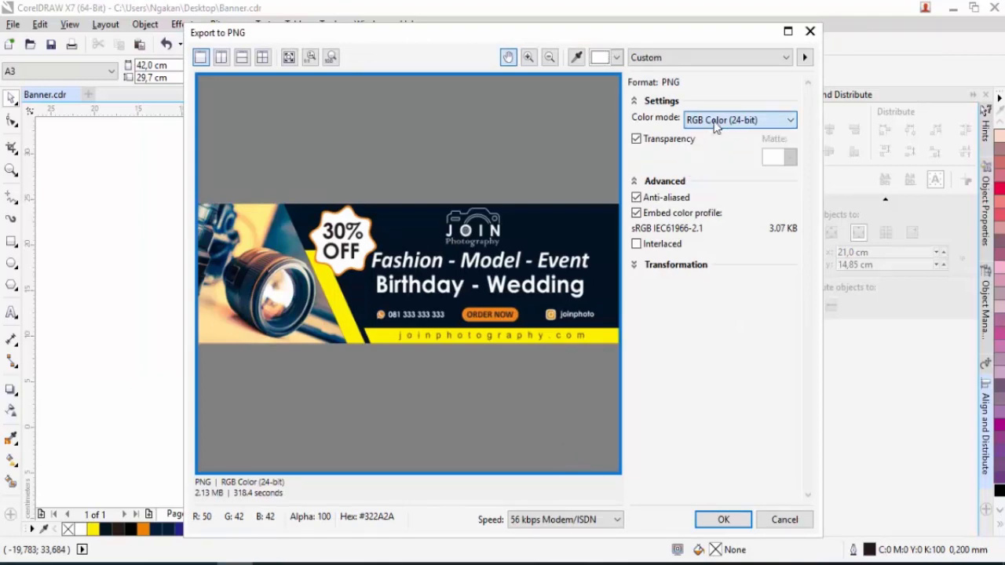
click(723, 521)
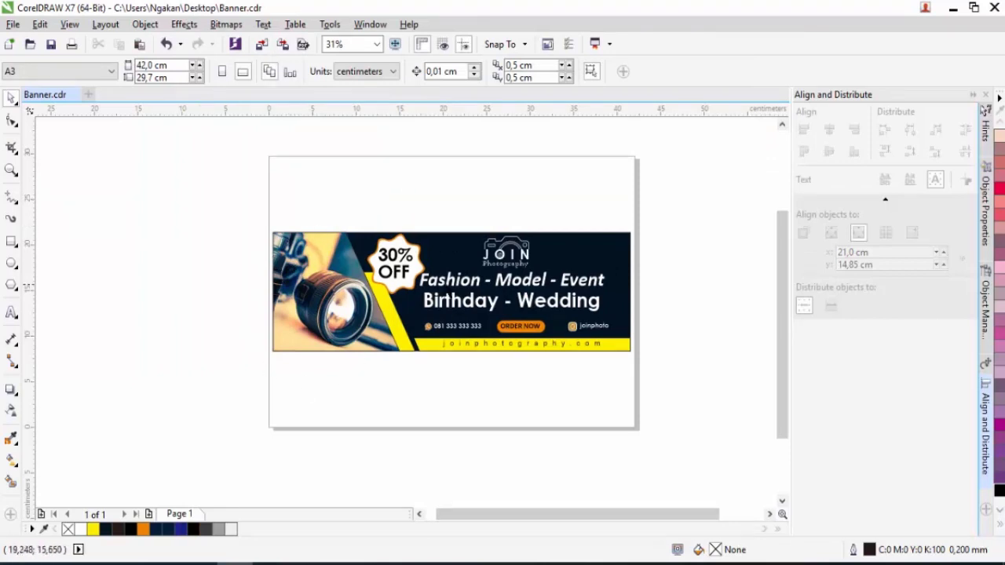
scroll(497, 280, up, 1)
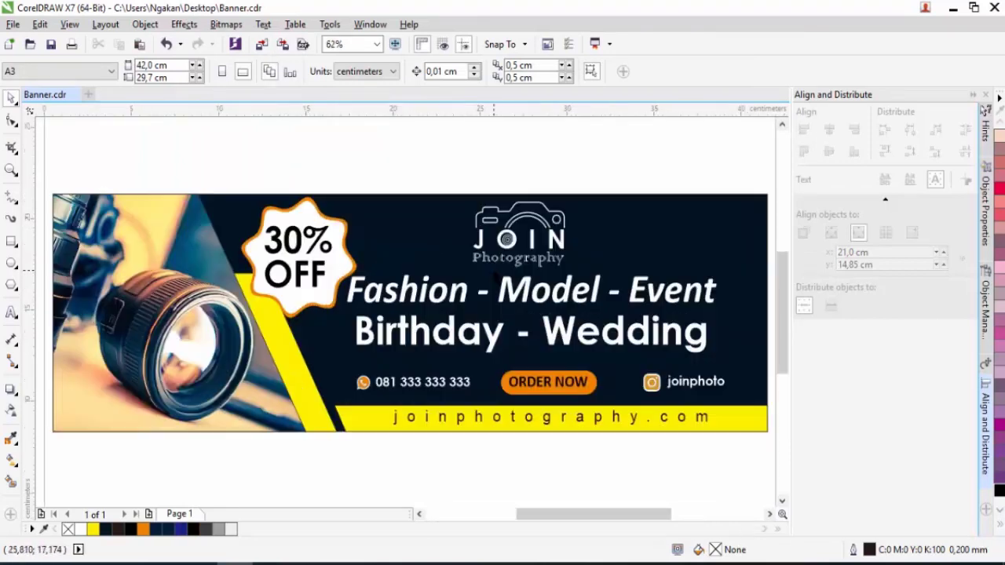